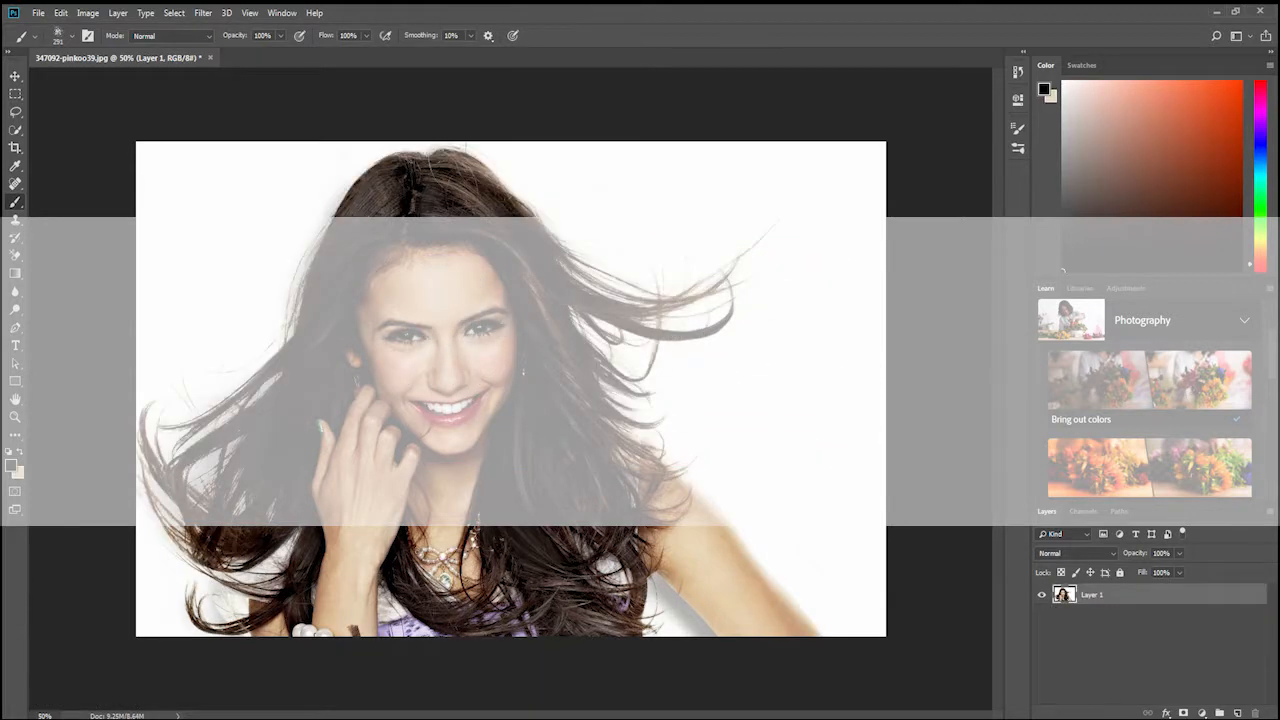
# - Duplicate the Blue channel and leave only the duplicate channel visible
pyautogui.click(1083, 511)
pyautogui.click(1086, 589)
pyautogui.rightClick(1087, 591)
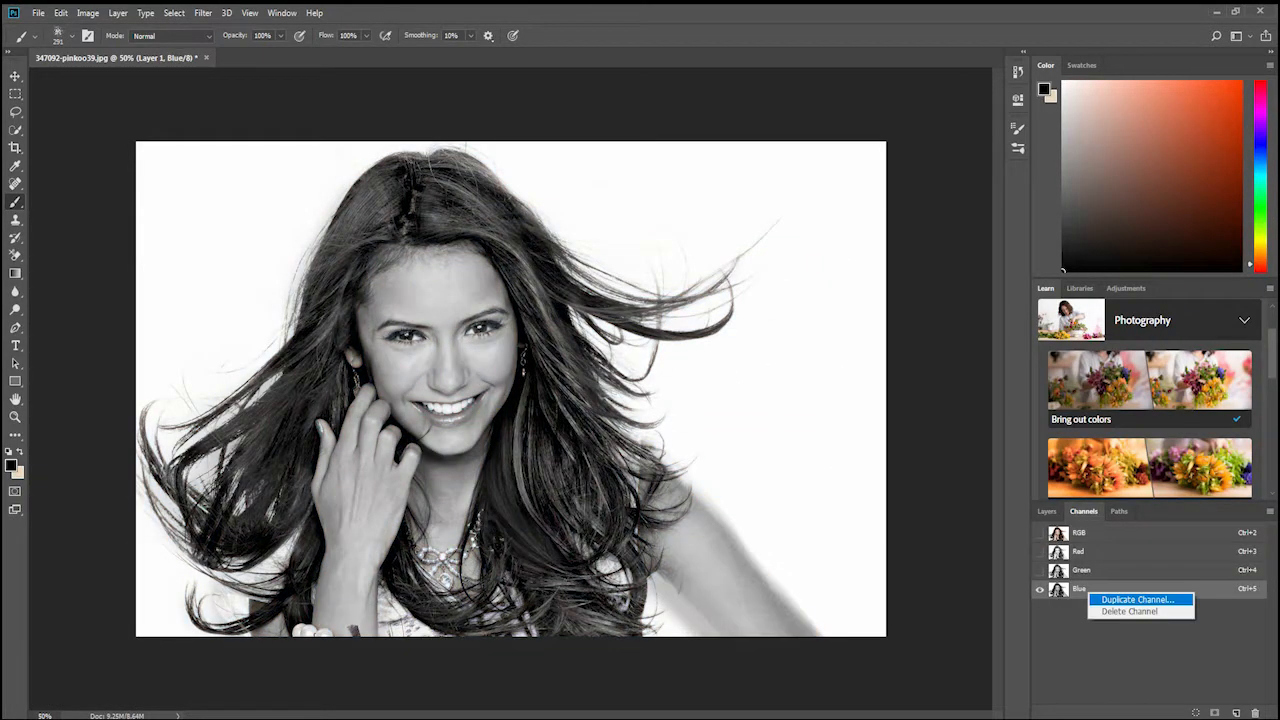
pyautogui.click(1130, 600)
pyautogui.click(714, 192)
pyautogui.click(1039, 589)
# - Apply Levels to the Blue copy channel, raising the black input level until the woman becomes a dark silhouette
pyautogui.hotkey('ctrl', 'l')
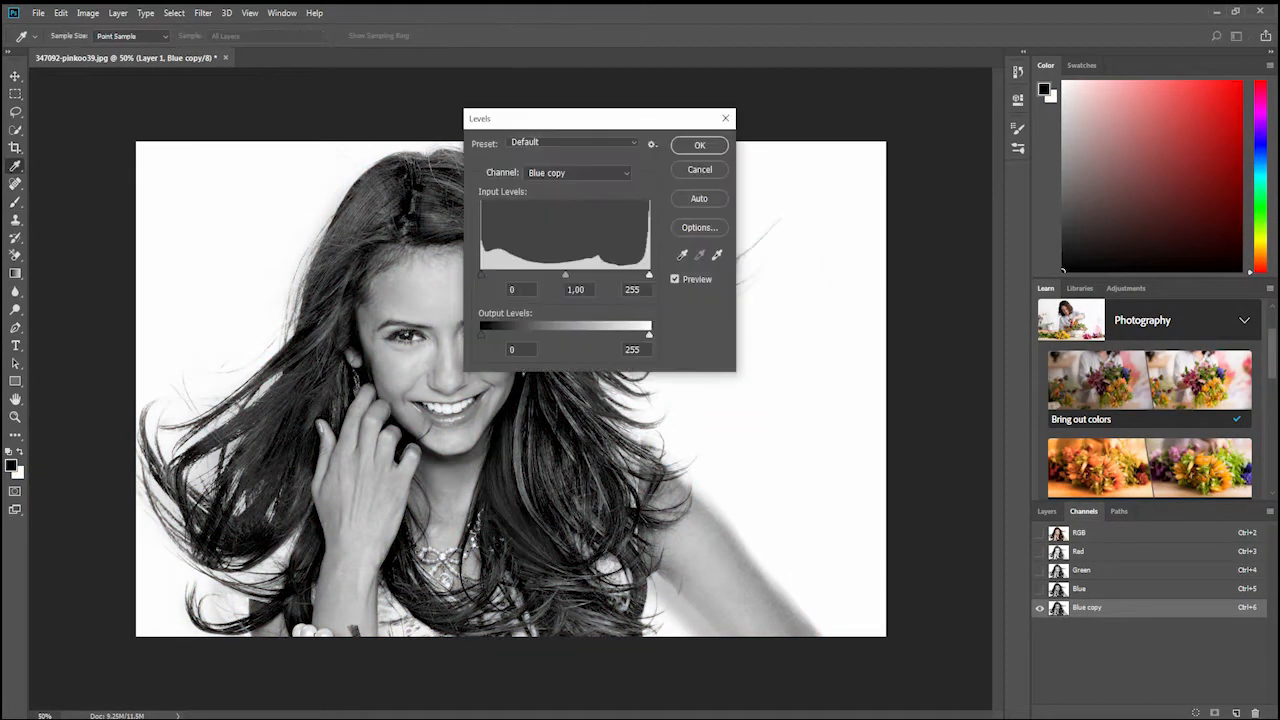
pyautogui.moveTo(481, 275); pyautogui.dragTo(633, 275)
pyautogui.press('Return')
# - Paint over the remaining light spots inside the silhouette with a round black brush on the Blue copy channel
pyautogui.press('b')
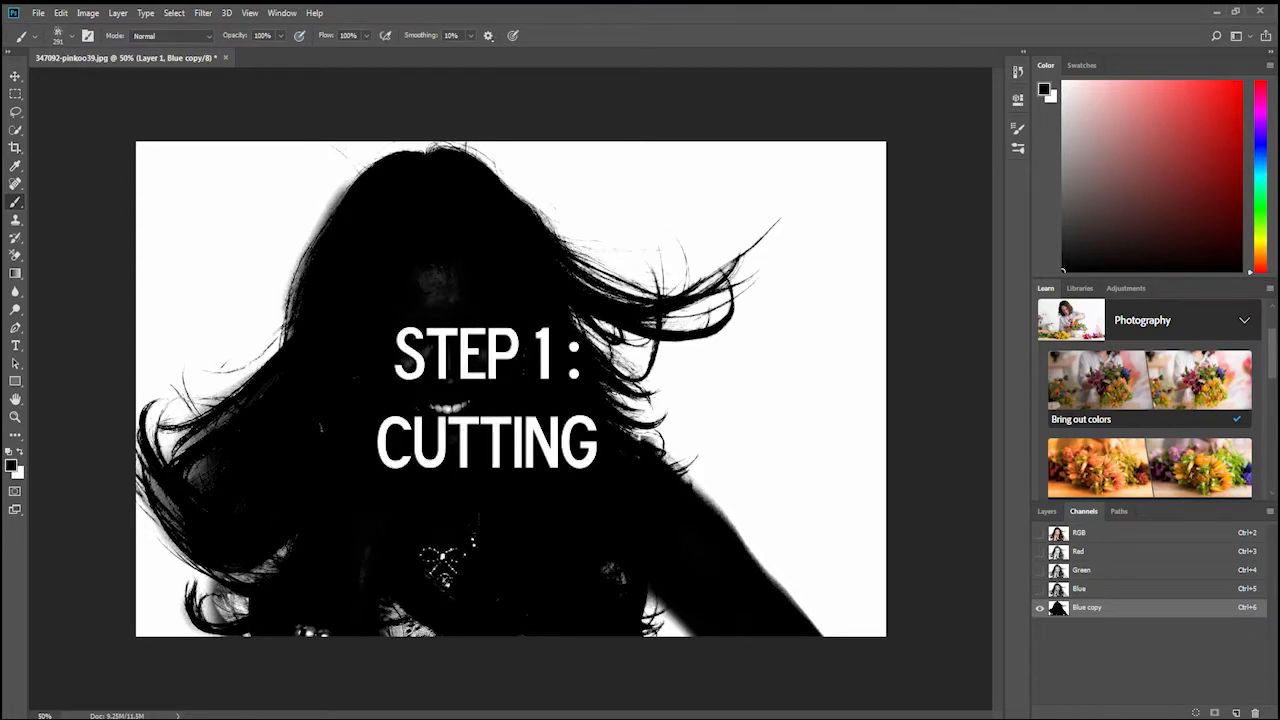
pyautogui.click(71, 35)
pyautogui.click(27, 168)
pyautogui.click(90, 225)
pyautogui.moveTo(438, 286)
pyautogui.mouseDown()
pyautogui.moveTo(445, 420)
pyautogui.moveTo(590, 565)
pyautogui.mouseUp()
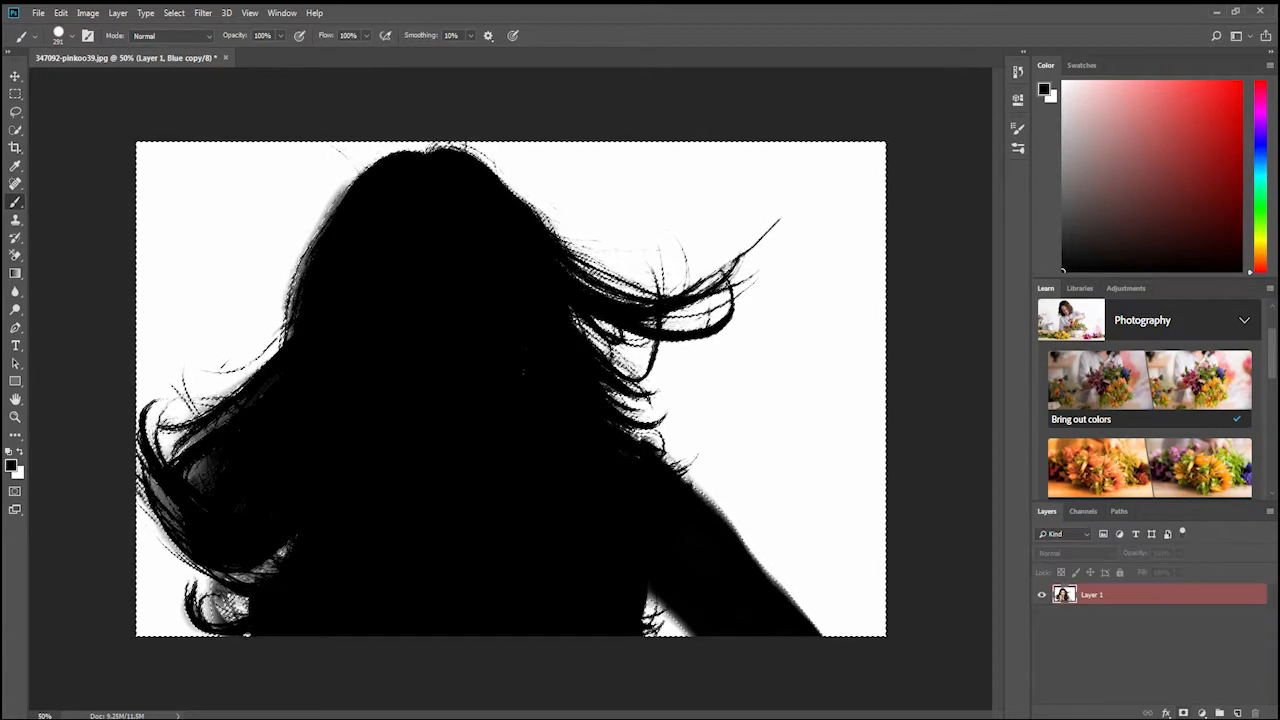
# - Add a layer mask to Layer 1 from the channel selection and invert it so only the woman shows
pyautogui.click(1183, 713)
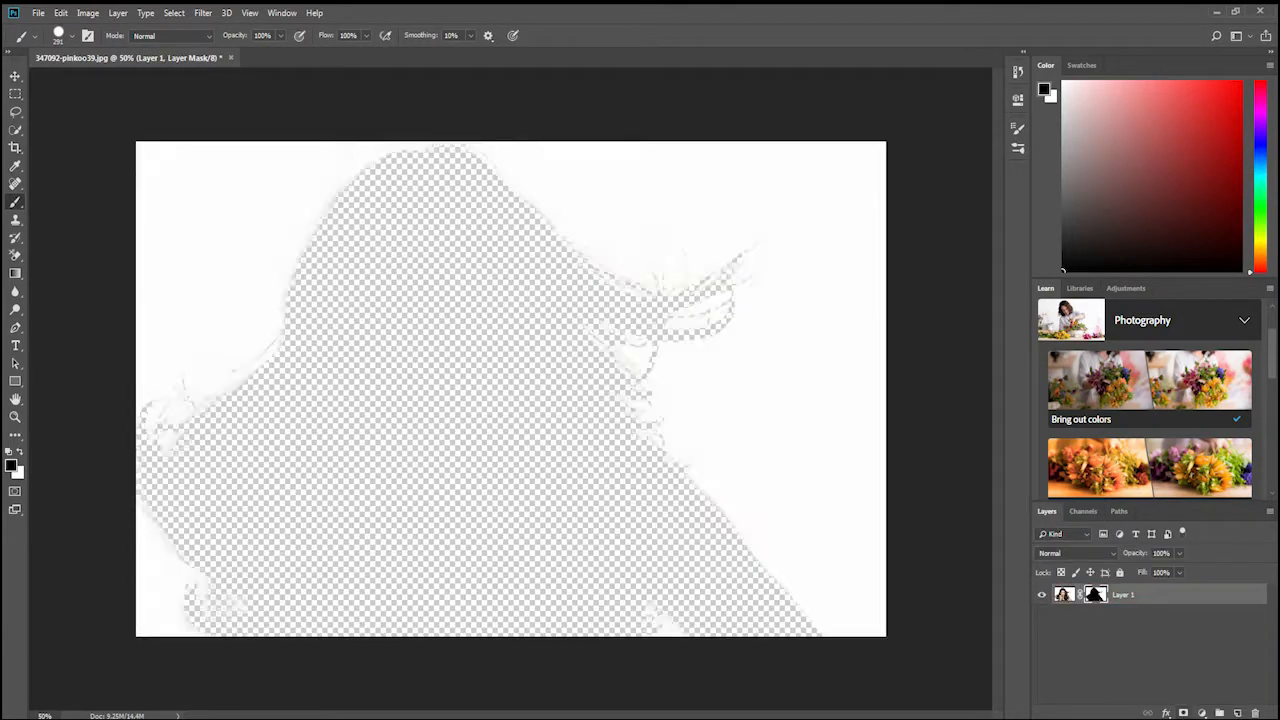
pyautogui.hotkey('ctrl', 'i')
# - Create a new layer beneath Layer 1 and fill it with white
pyautogui.keyDown('ctrl'); pyautogui.click(1237, 713); pyautogui.keyUp('ctrl')
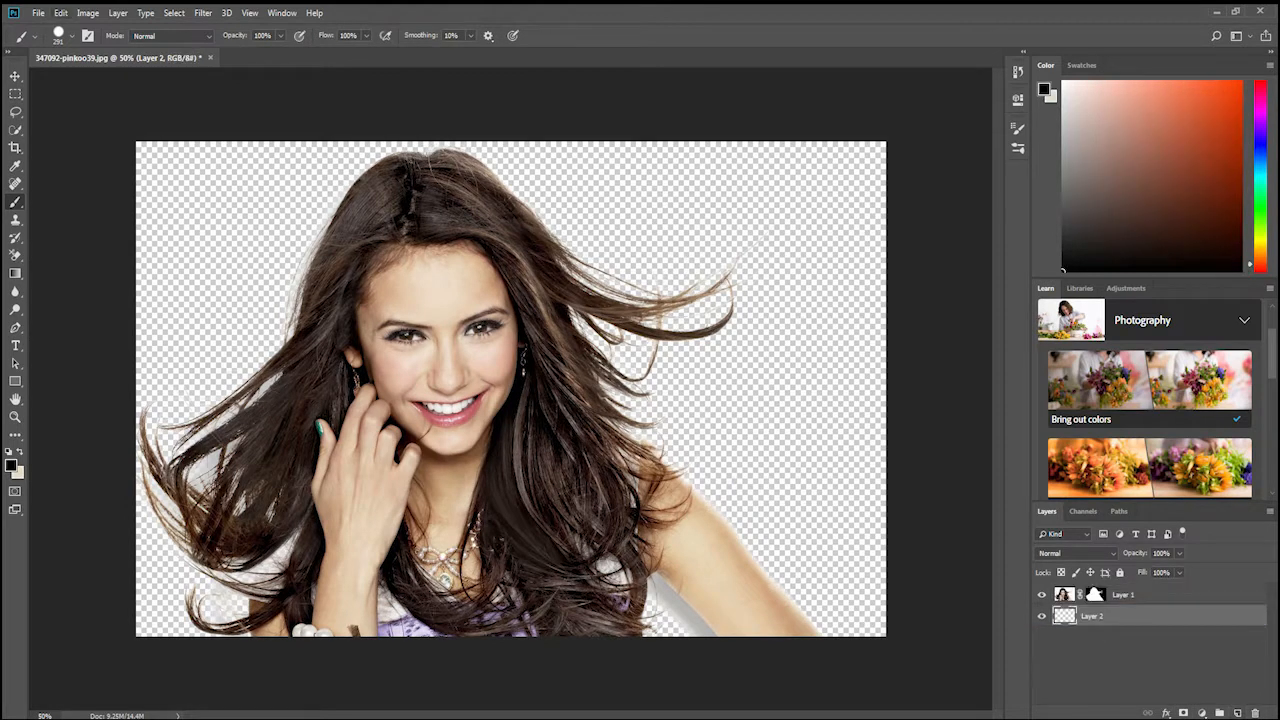
pyautogui.click(61, 13)
pyautogui.click(75, 243)
pyautogui.click(694, 179)
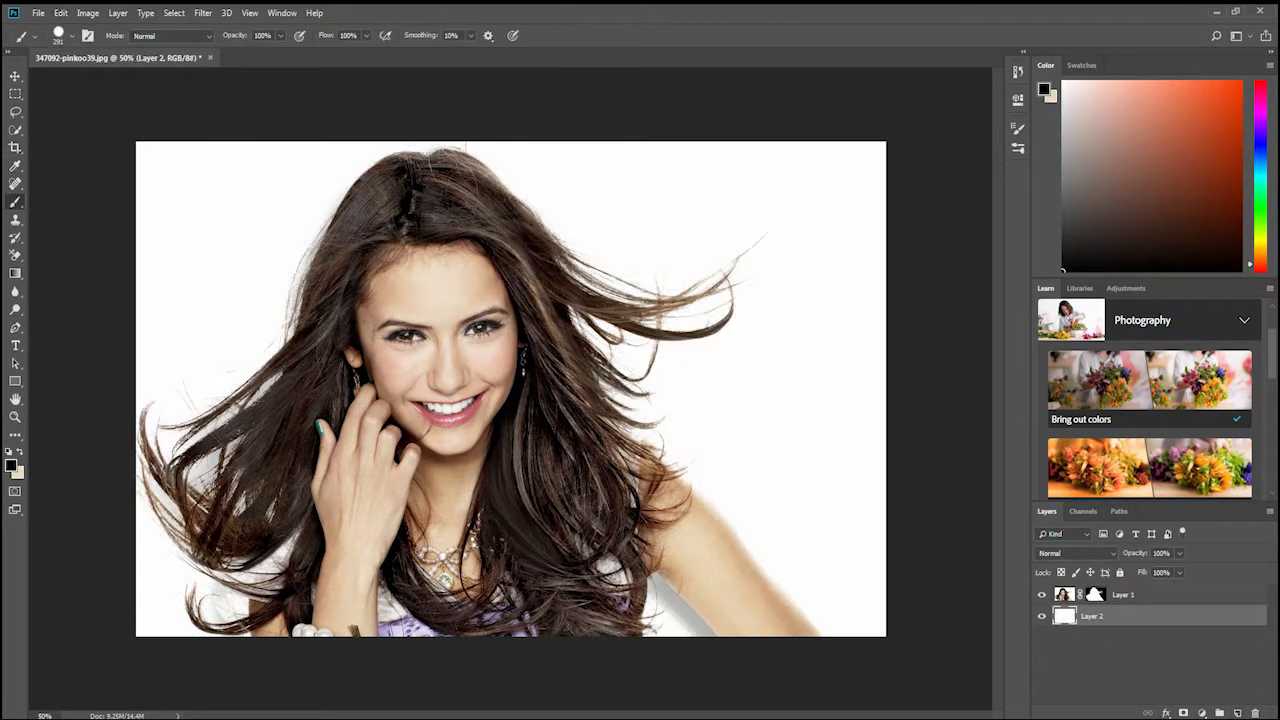
# - Convert the masked Layer 1 to a smart object
pyautogui.rightClick(1065, 598)
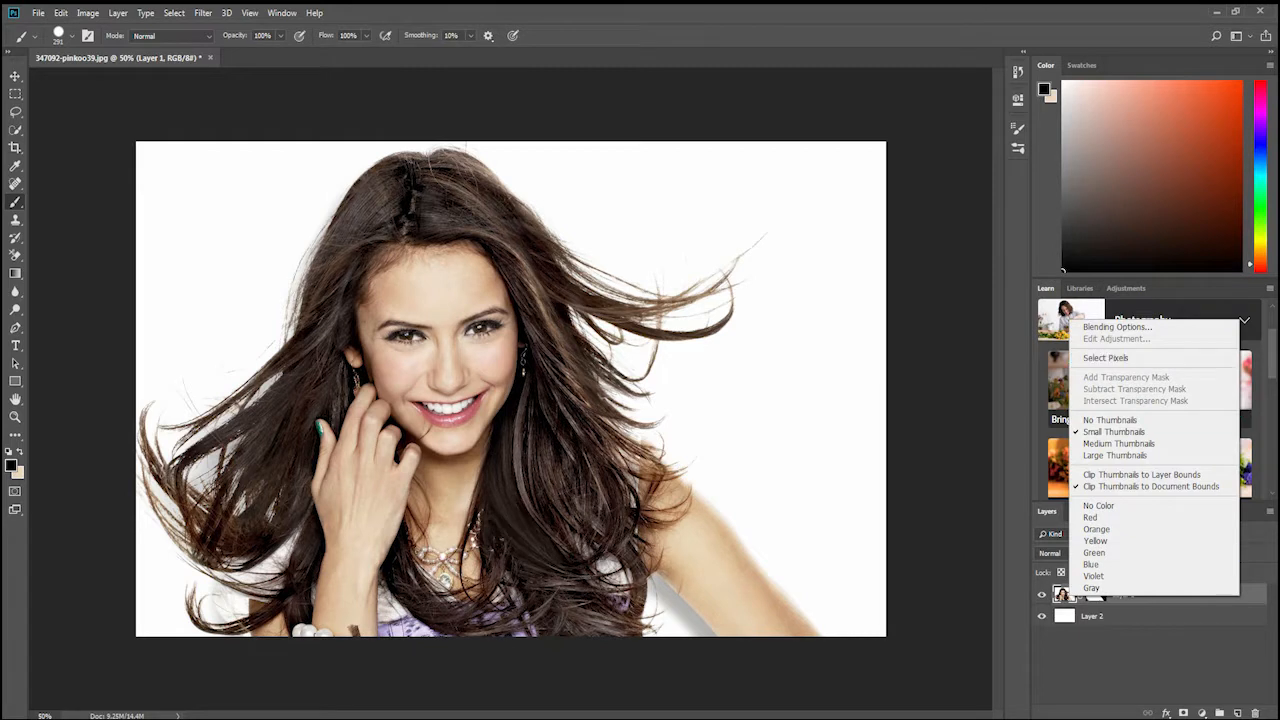
pyautogui.rightClick(1150, 593)
pyautogui.click(1161, 197)
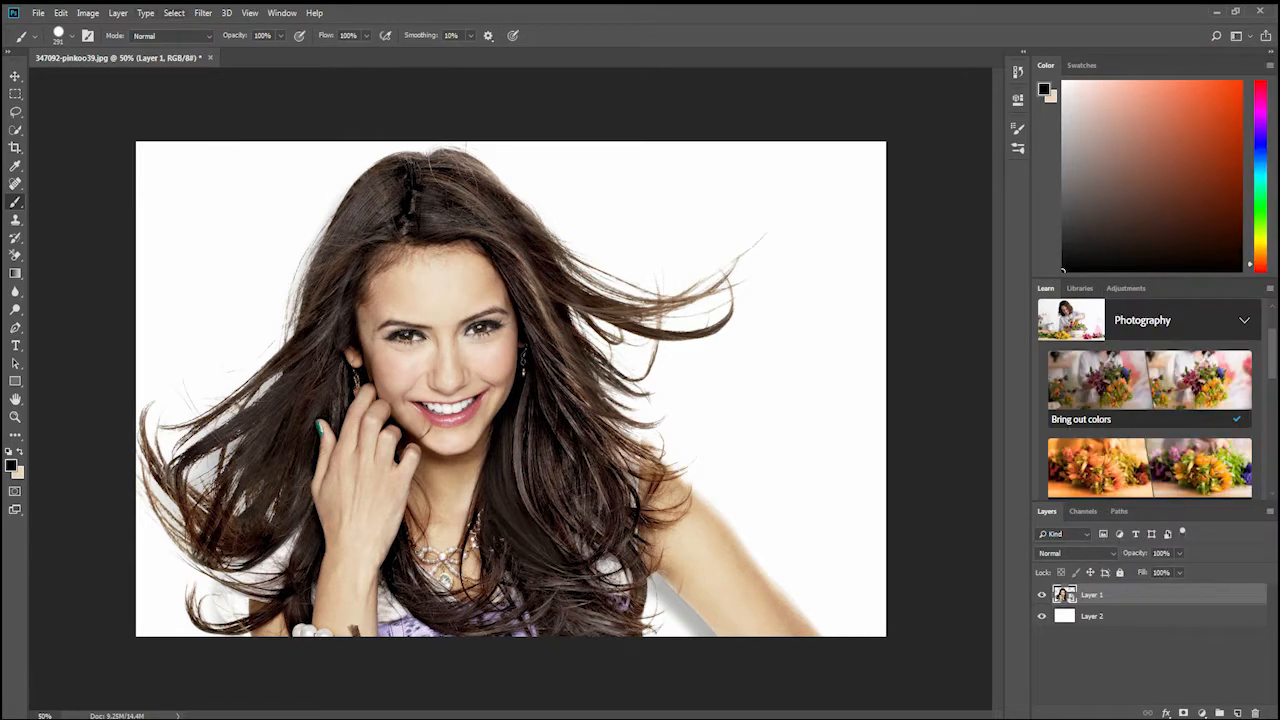
pyautogui.click(203, 13)
pyautogui.click(214, 121)
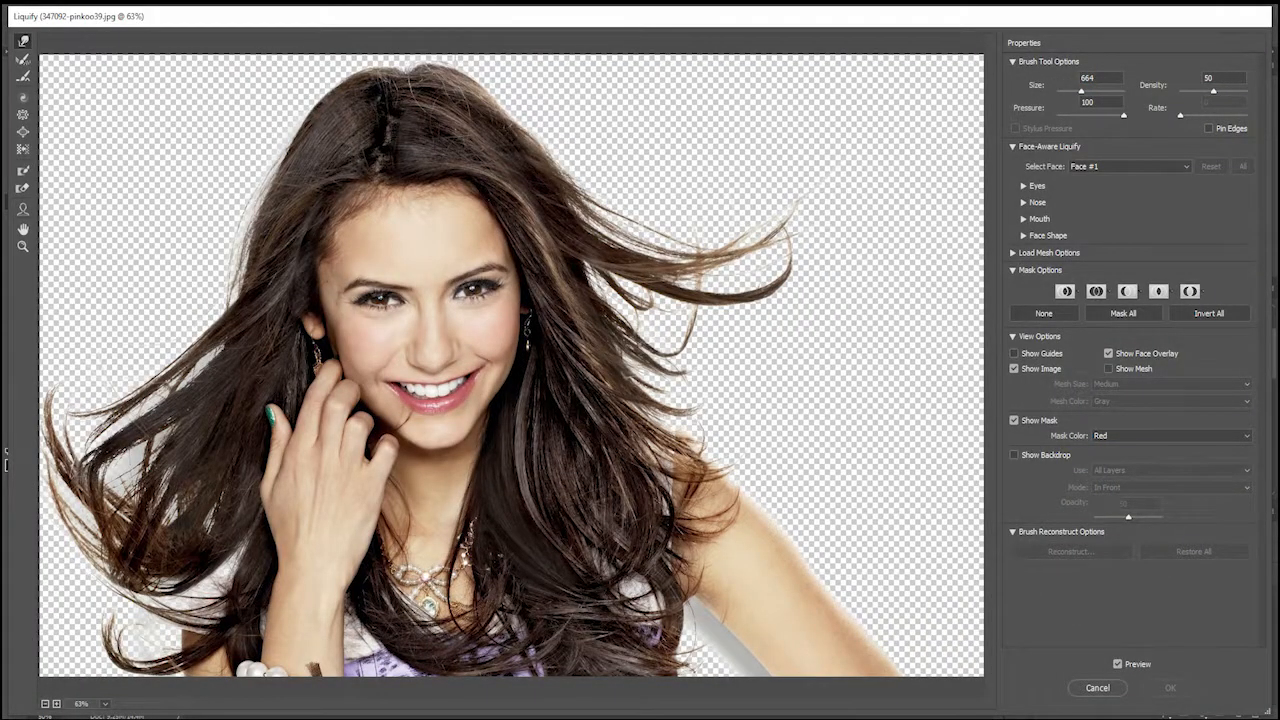
pyautogui.click(1160, 687)
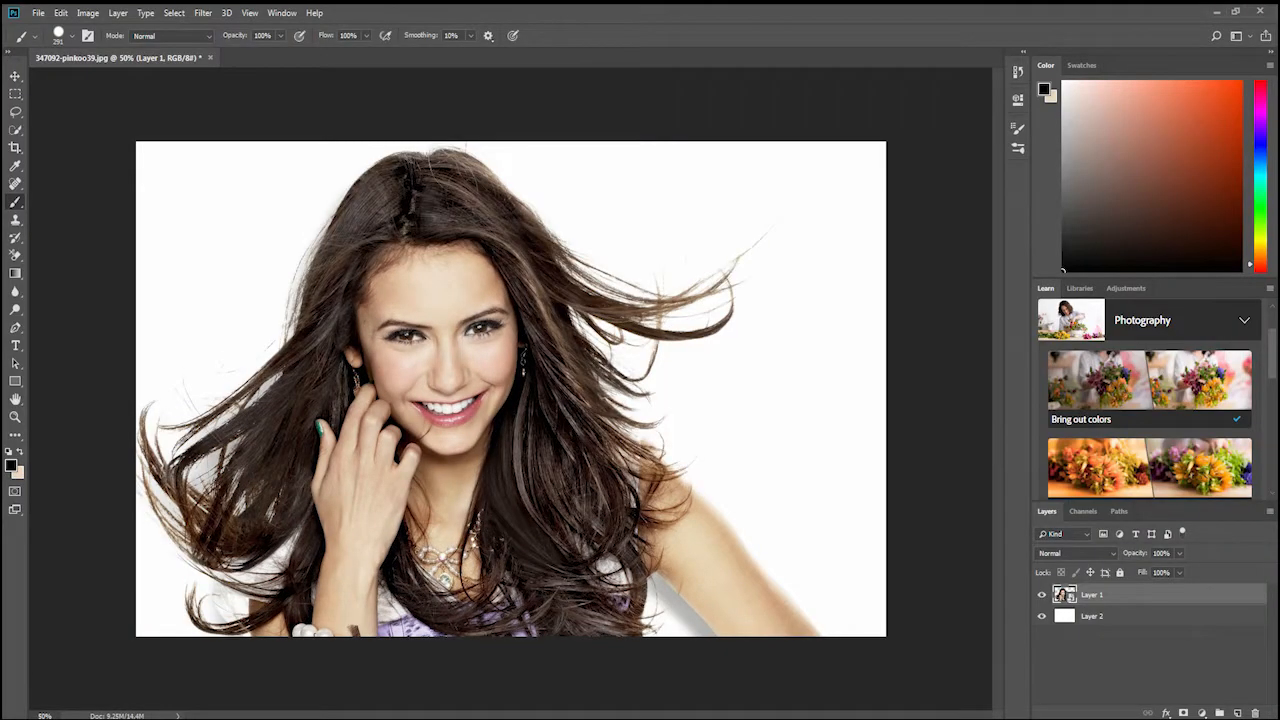
# - Duplicate the cut-out Layer 1 as Layer 1 copy
pyautogui.rightClick(1101, 590)
pyautogui.click(1150, 49)
pyautogui.press('Return')
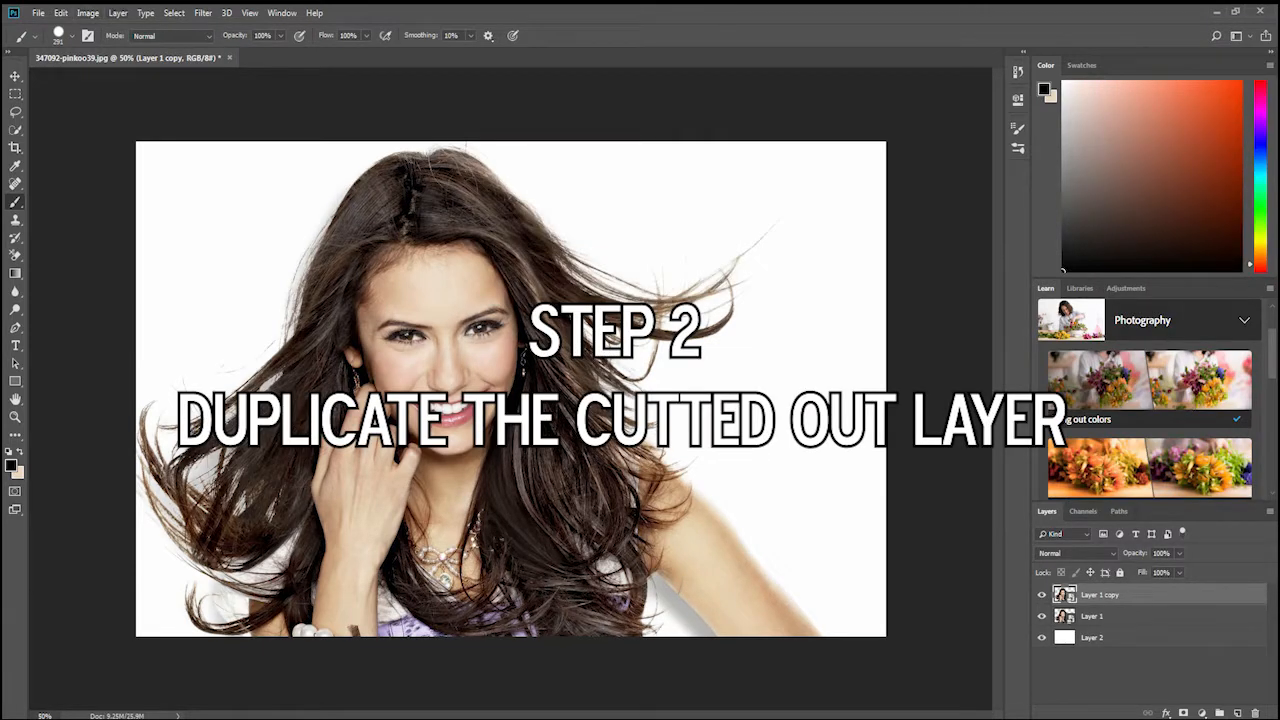
# - Open the Liquify filter on Layer 1 copy
pyautogui.click(174, 13)
pyautogui.moveTo(203, 13)
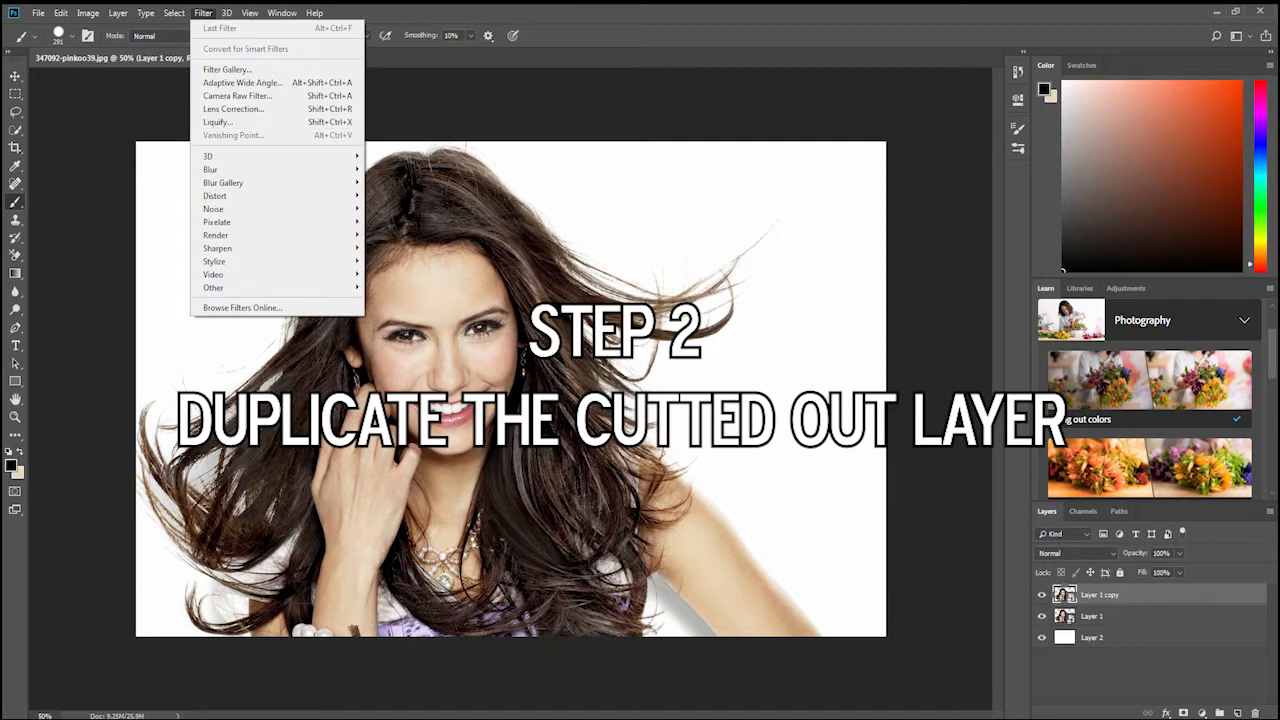
pyautogui.click(218, 121)
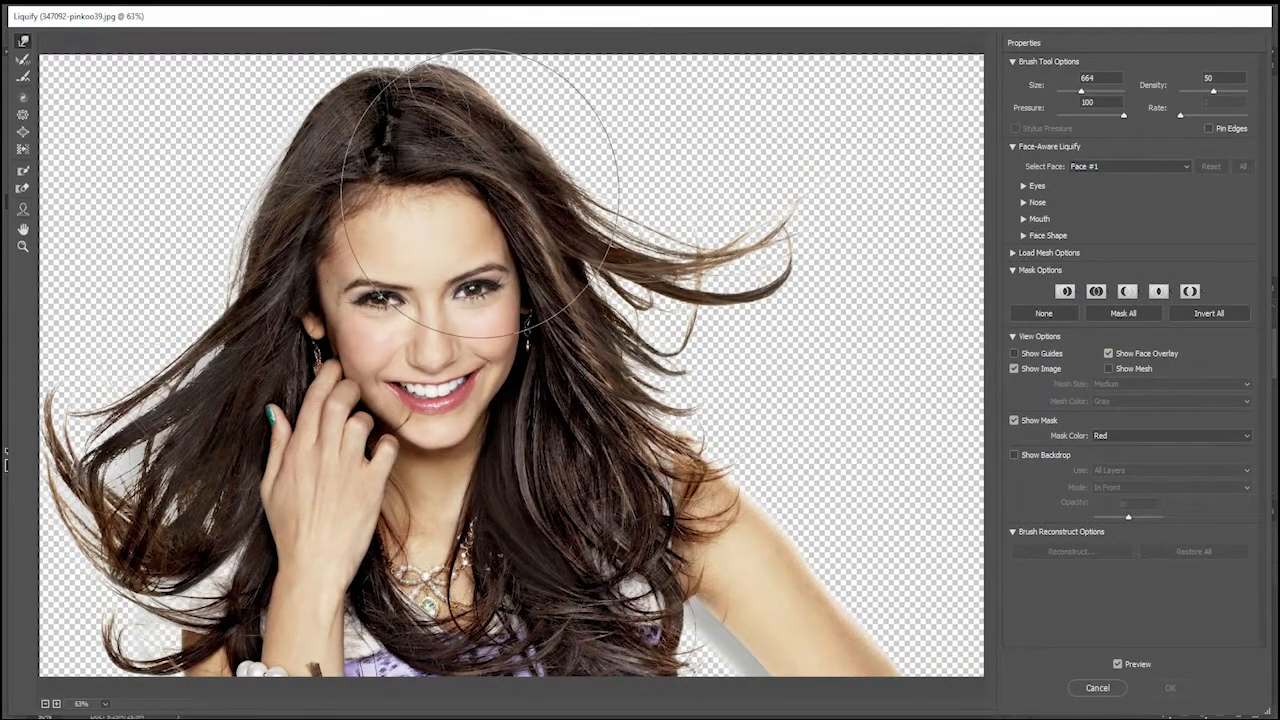
# - Try pulling the hair beside the forehead outward with the size 664 Forward Warp brush, and undo the stroke
pyautogui.moveTo(537, 188); pyautogui.dragTo(830, 172)
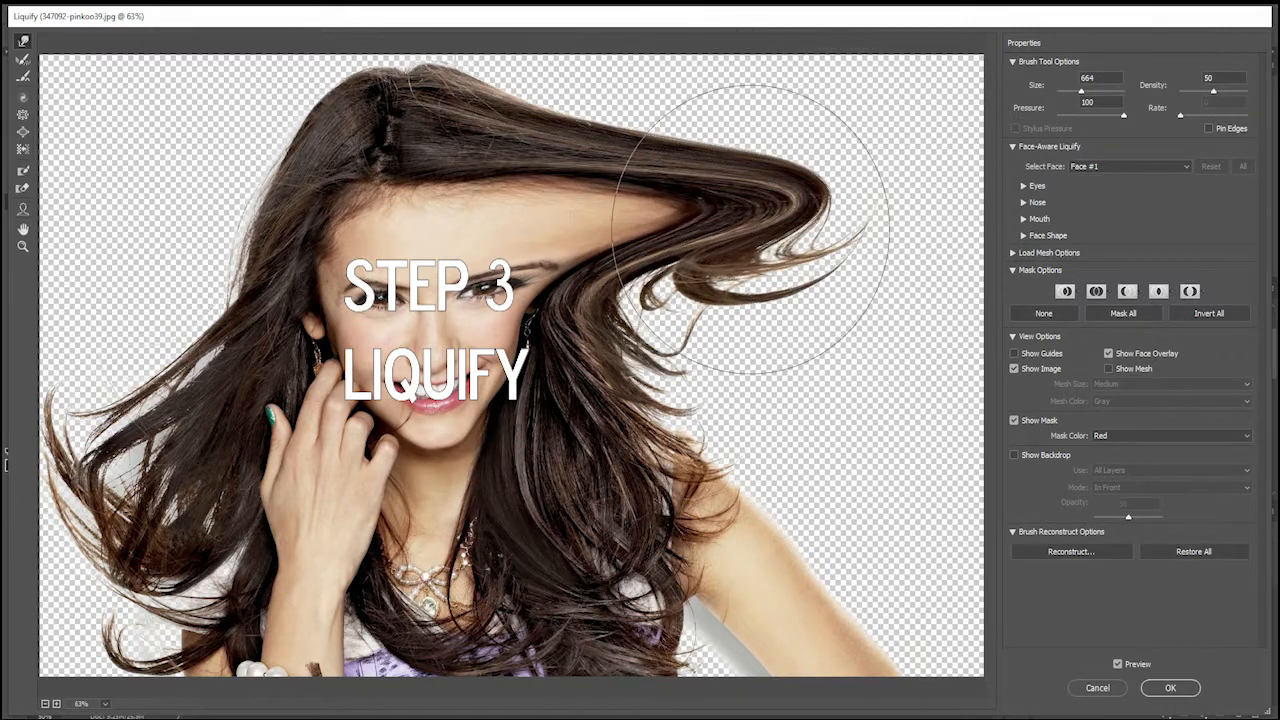
pyautogui.hotkey('ctrl', 'z')
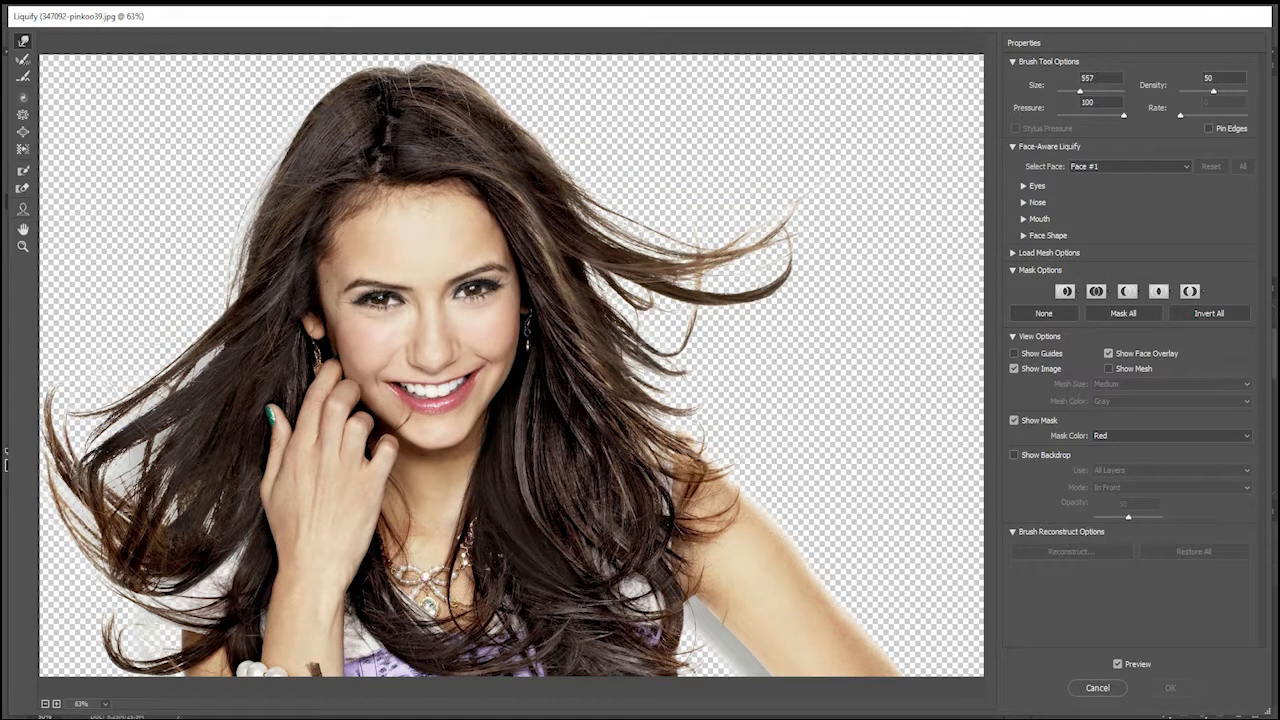
# - Stretch the upper hair on the image's right side outward with Forward Warp strokes, reducing the brush size to 557 and 305
pyautogui.moveTo(531, 132); pyautogui.dragTo(745, 128)
pyautogui.moveTo(595, 195); pyautogui.dragTo(829, 177)
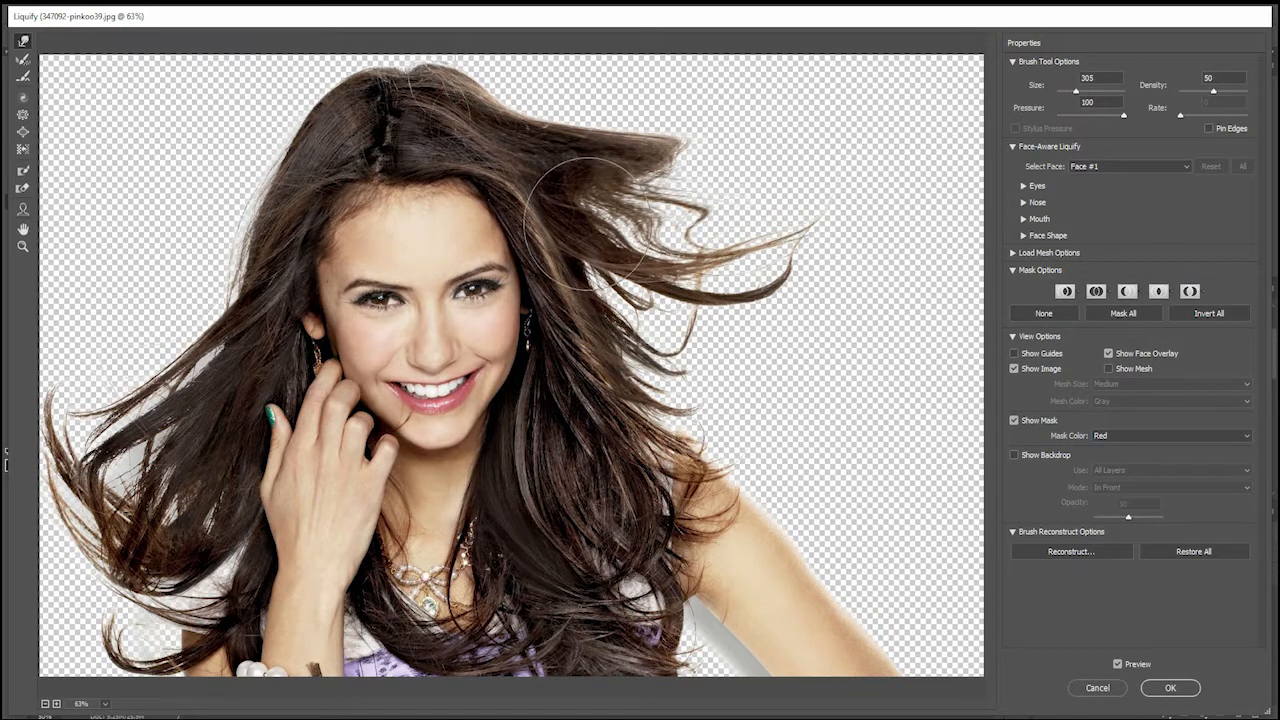
pyautogui.moveTo(603, 221); pyautogui.dragTo(871, 214)
pyautogui.moveTo(574, 182); pyautogui.dragTo(843, 171)
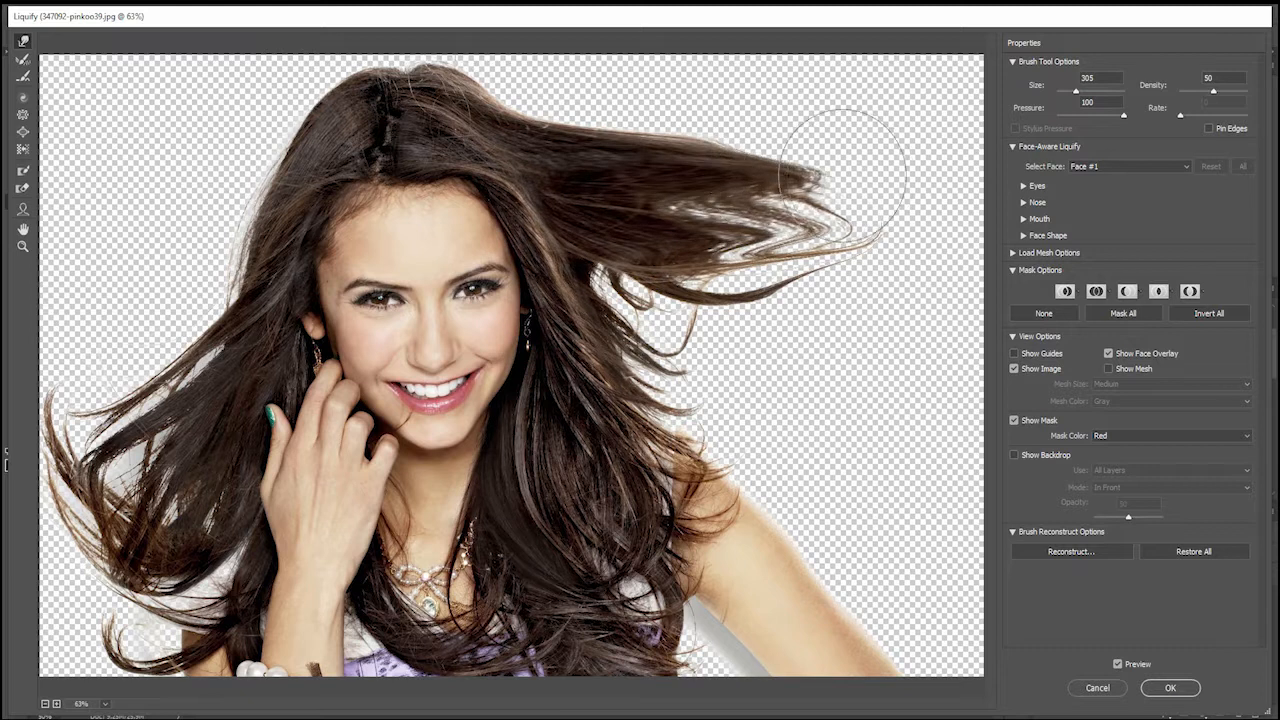
pyautogui.moveTo(550, 104); pyautogui.dragTo(735, 86)
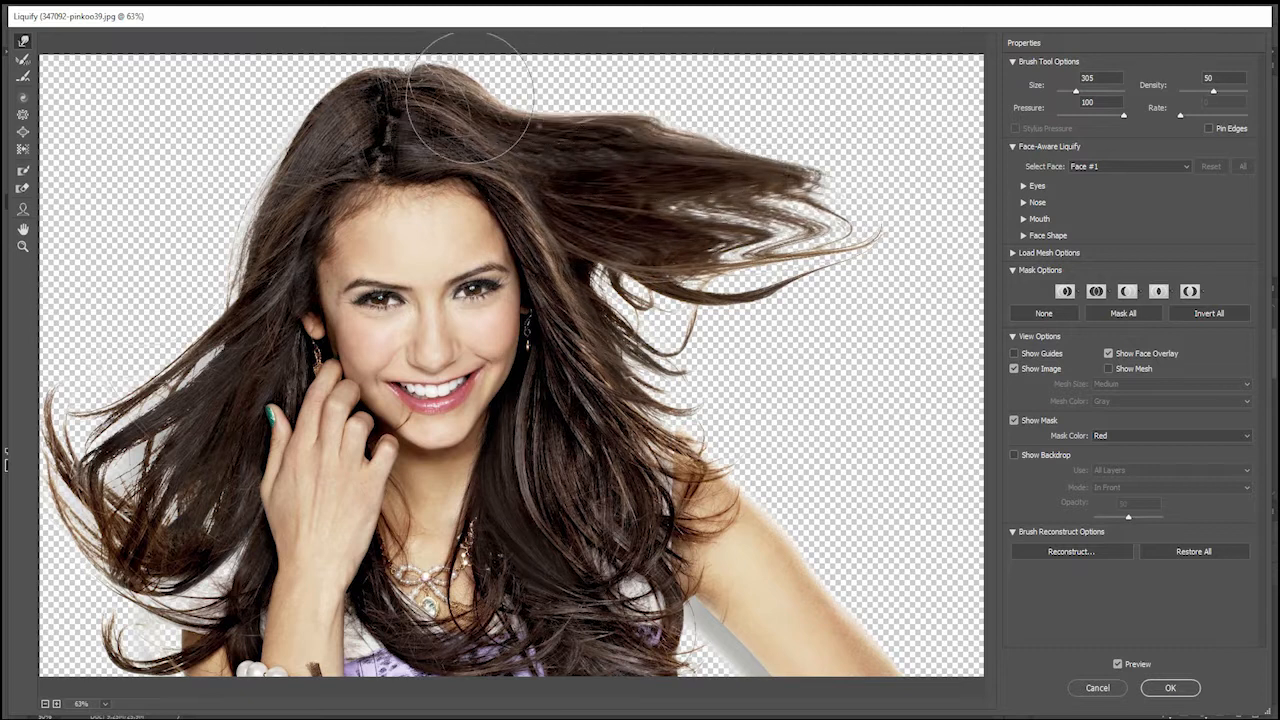
pyautogui.moveTo(450, 118); pyautogui.dragTo(715, 75)
pyautogui.moveTo(596, 108); pyautogui.dragTo(829, 109)
pyautogui.moveTo(654, 143); pyautogui.dragTo(790, 129)
pyautogui.moveTo(645, 222); pyautogui.dragTo(886, 206)
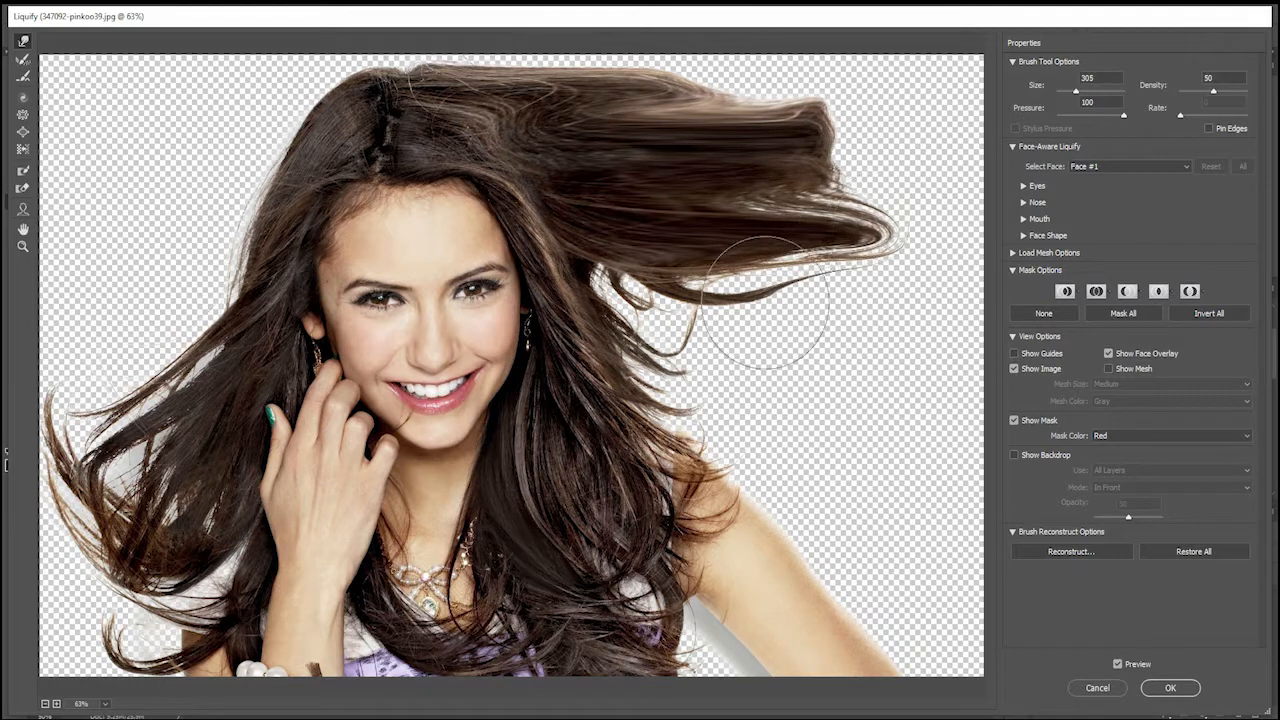
# - Pull the strands between the ear and shoulder on the image's right side far outward with the size 305 warp brush
pyautogui.moveTo(618, 325); pyautogui.dragTo(866, 282)
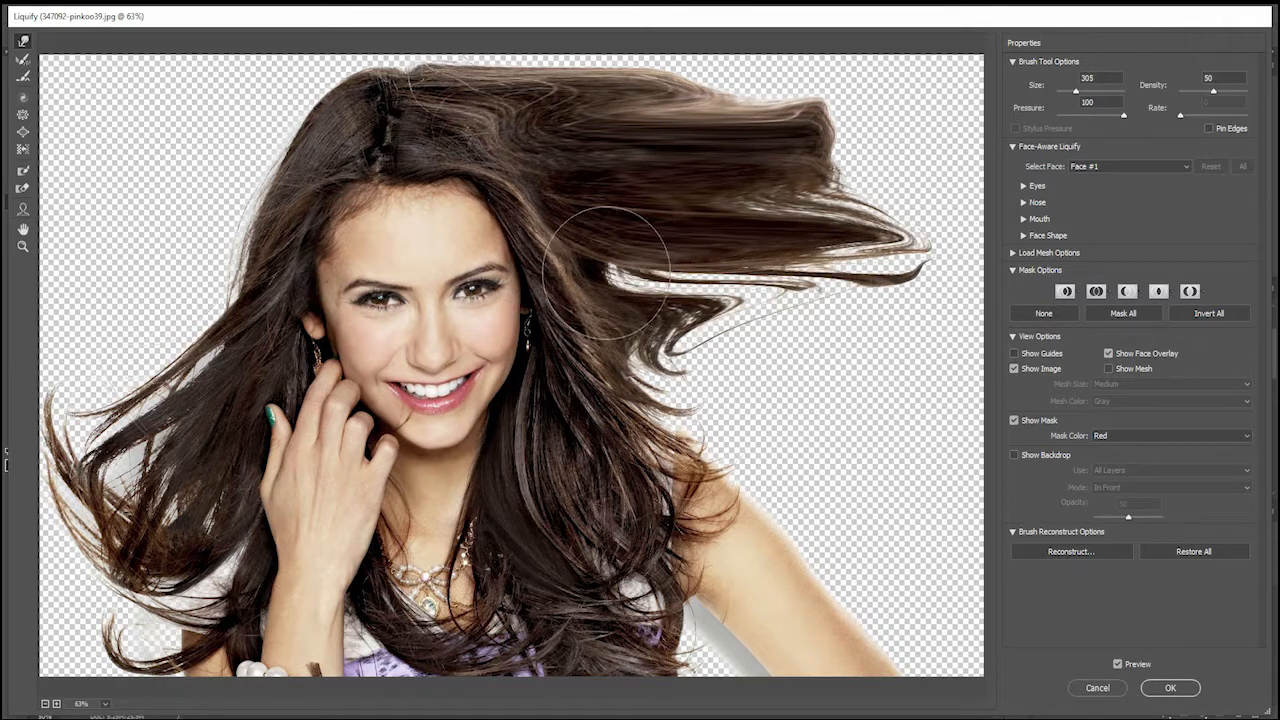
pyautogui.moveTo(614, 305); pyautogui.dragTo(886, 271)
pyautogui.moveTo(606, 346); pyautogui.dragTo(880, 343)
pyautogui.moveTo(597, 434)
pyautogui.mouseDown()
pyautogui.moveTo(757, 434)
pyautogui.moveTo(922, 398)
pyautogui.mouseUp()
pyautogui.moveTo(686, 382); pyautogui.dragTo(921, 380)
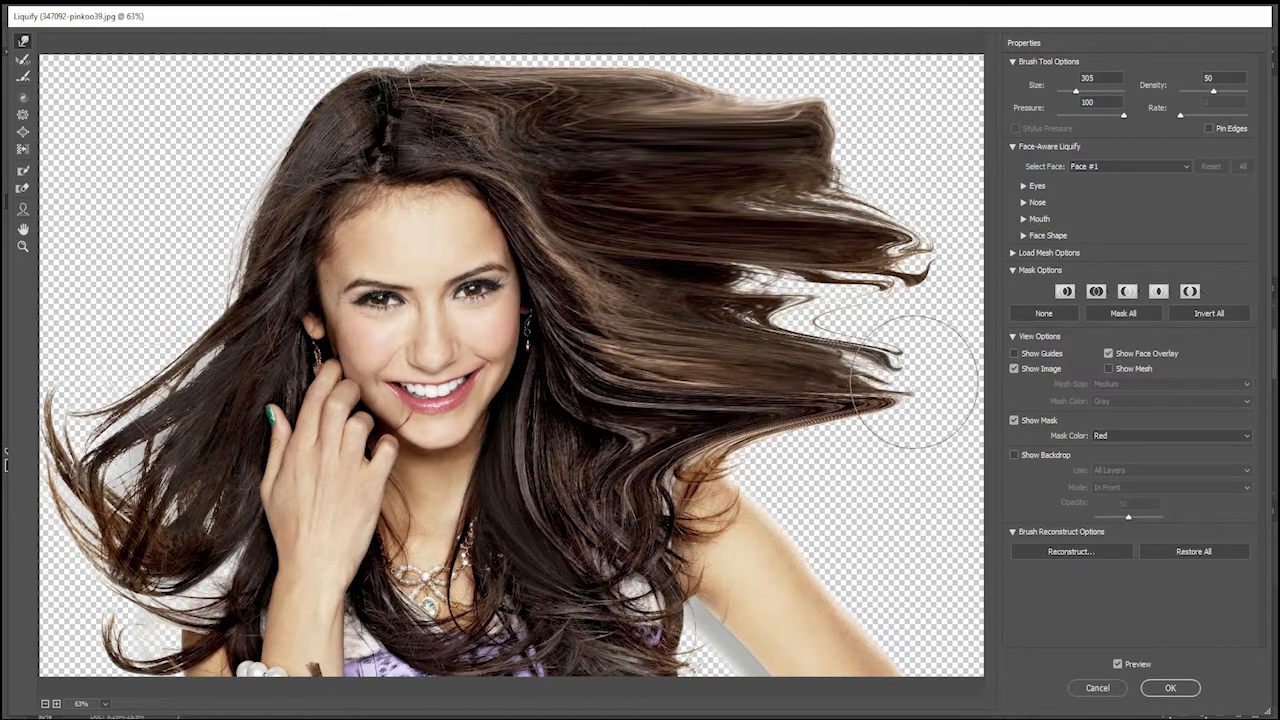
pyautogui.moveTo(686, 300); pyautogui.dragTo(936, 300)
pyautogui.moveTo(771, 251); pyautogui.dragTo(886, 257)
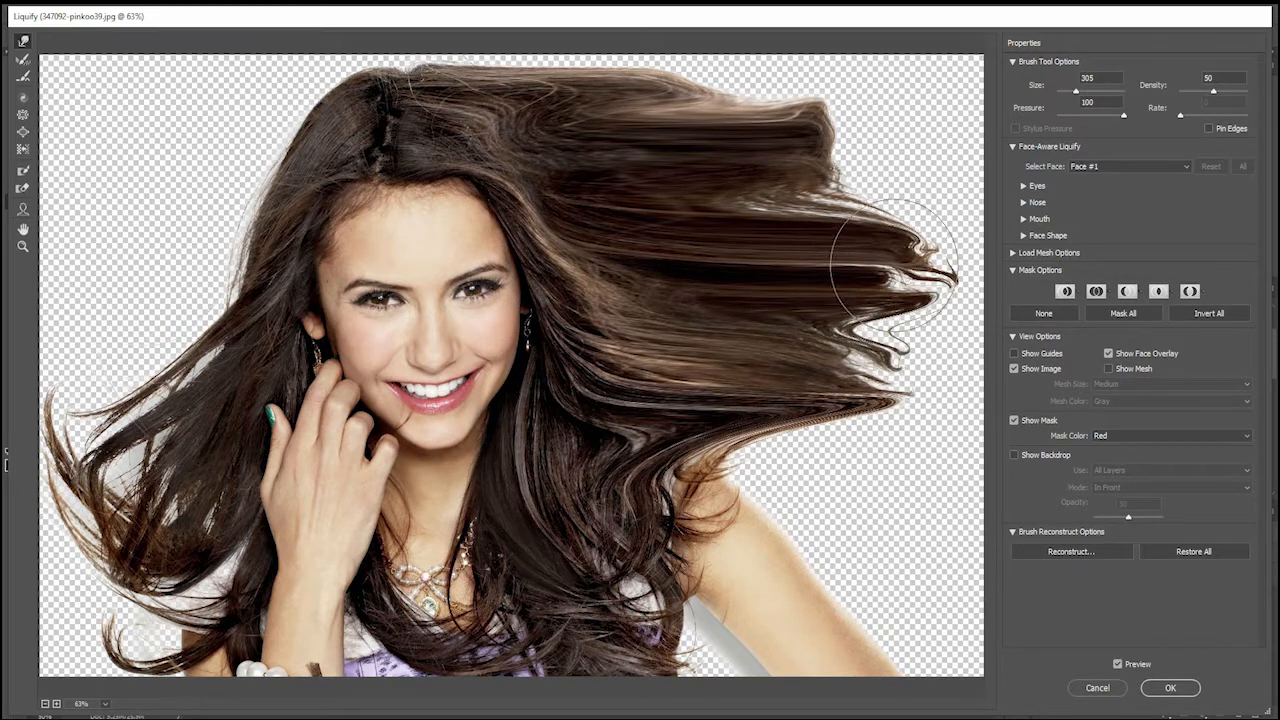
# - Push the hair at the crown of the head up and beyond the image's upper edge with the warp brush
pyautogui.moveTo(301, 146); pyautogui.dragTo(140, 80)
pyautogui.moveTo(312, 108); pyautogui.dragTo(256, 28)
pyautogui.moveTo(415, 96); pyautogui.dragTo(424, 16)
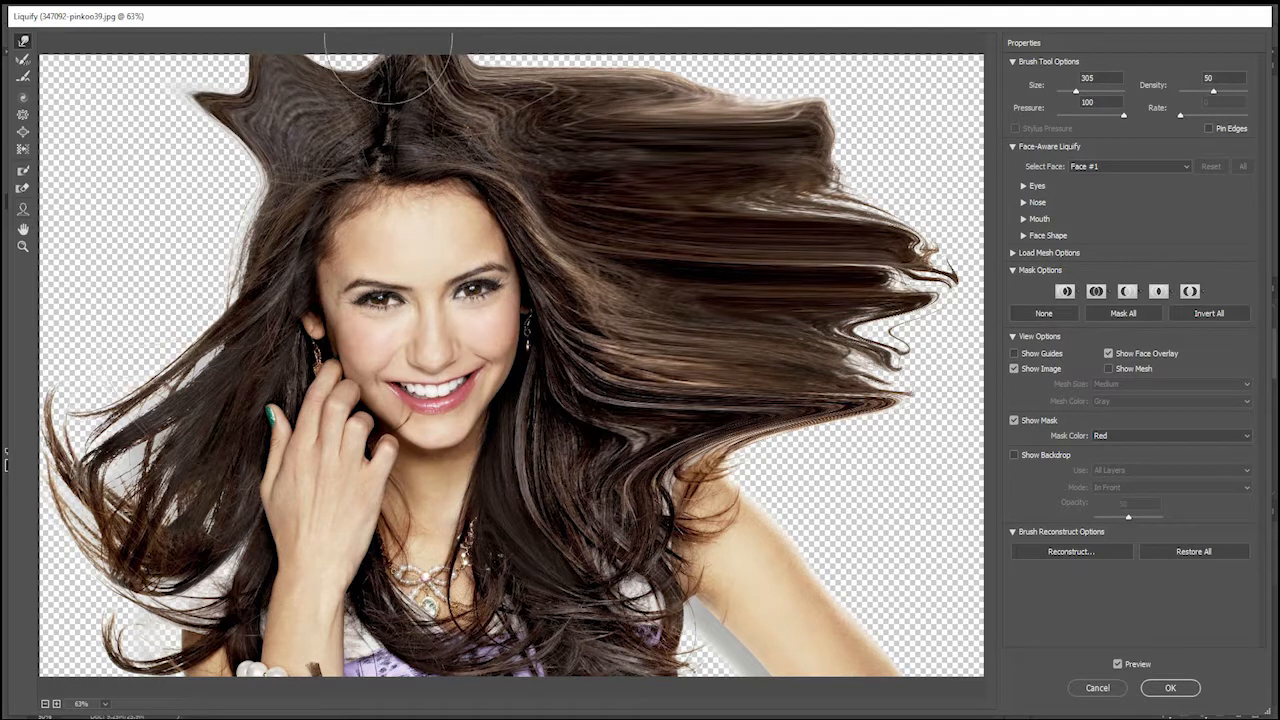
pyautogui.moveTo(368, 86); pyautogui.dragTo(338, 8)
# - Extend the stretched hair all the way to the image's right edge, filling the gaps between the strands
pyautogui.moveTo(385, 70)
pyautogui.mouseDown()
pyautogui.moveTo(640, 103)
pyautogui.moveTo(800, 95)
pyautogui.mouseUp()
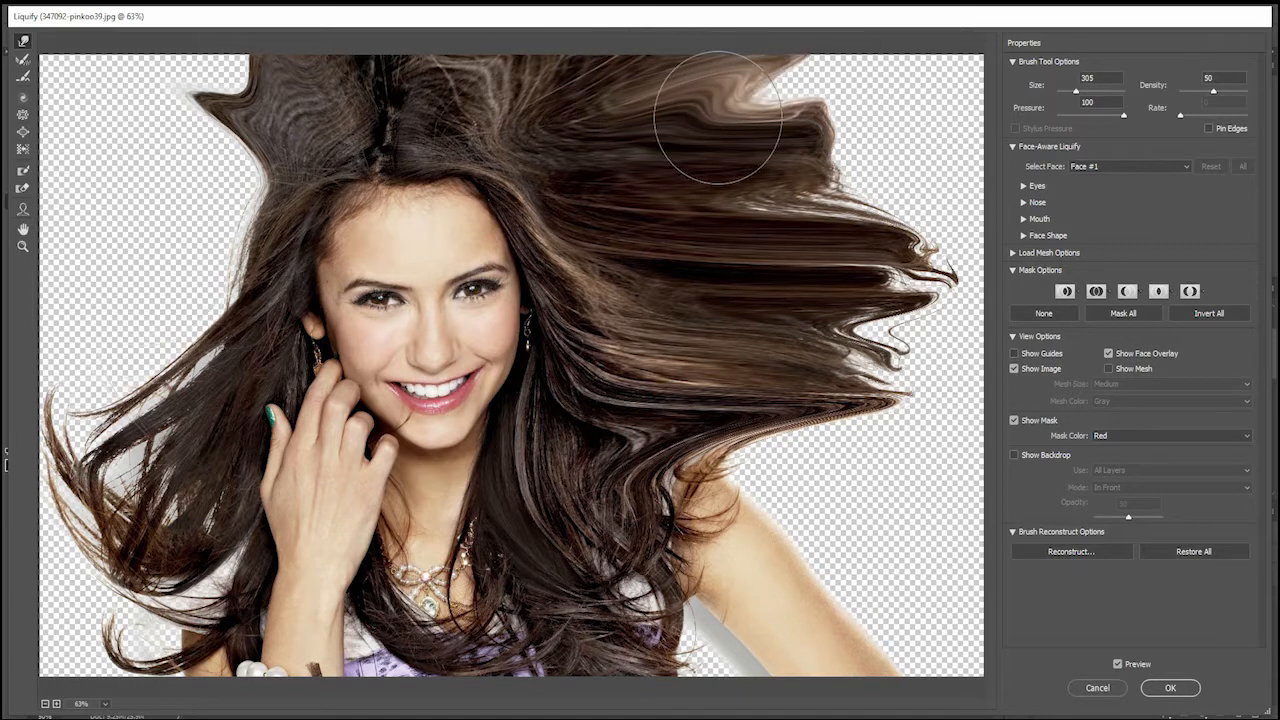
pyautogui.moveTo(686, 120); pyautogui.dragTo(860, 105)
pyautogui.moveTo(747, 232); pyautogui.dragTo(925, 235)
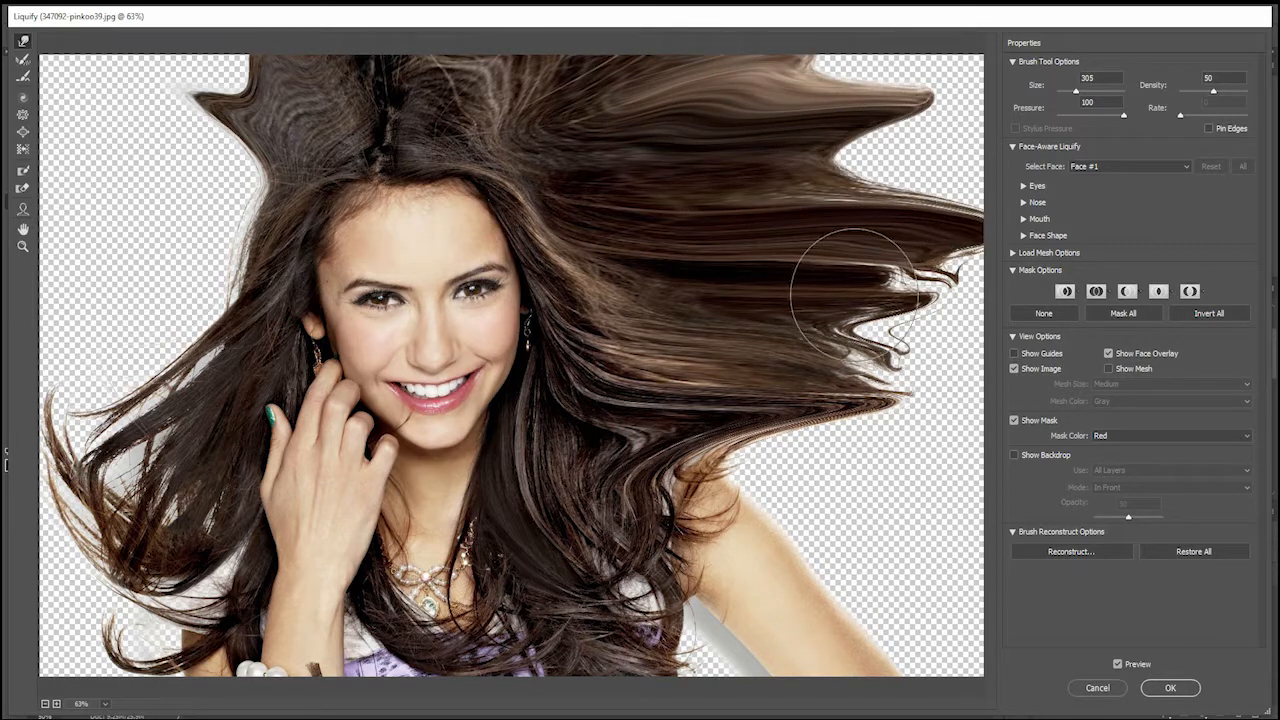
pyautogui.moveTo(852, 290); pyautogui.dragTo(921, 320)
pyautogui.moveTo(835, 360)
pyautogui.mouseDown()
pyautogui.moveTo(965, 380)
pyautogui.moveTo(943, 300)
pyautogui.moveTo(980, 330)
pyautogui.mouseUp()
pyautogui.moveTo(857, 150); pyautogui.dragTo(1030, 148)
pyautogui.moveTo(756, 185); pyautogui.dragTo(1047, 174)
pyautogui.moveTo(797, 153); pyautogui.dragTo(1046, 146)
pyautogui.moveTo(748, 117); pyautogui.dragTo(1000, 85)
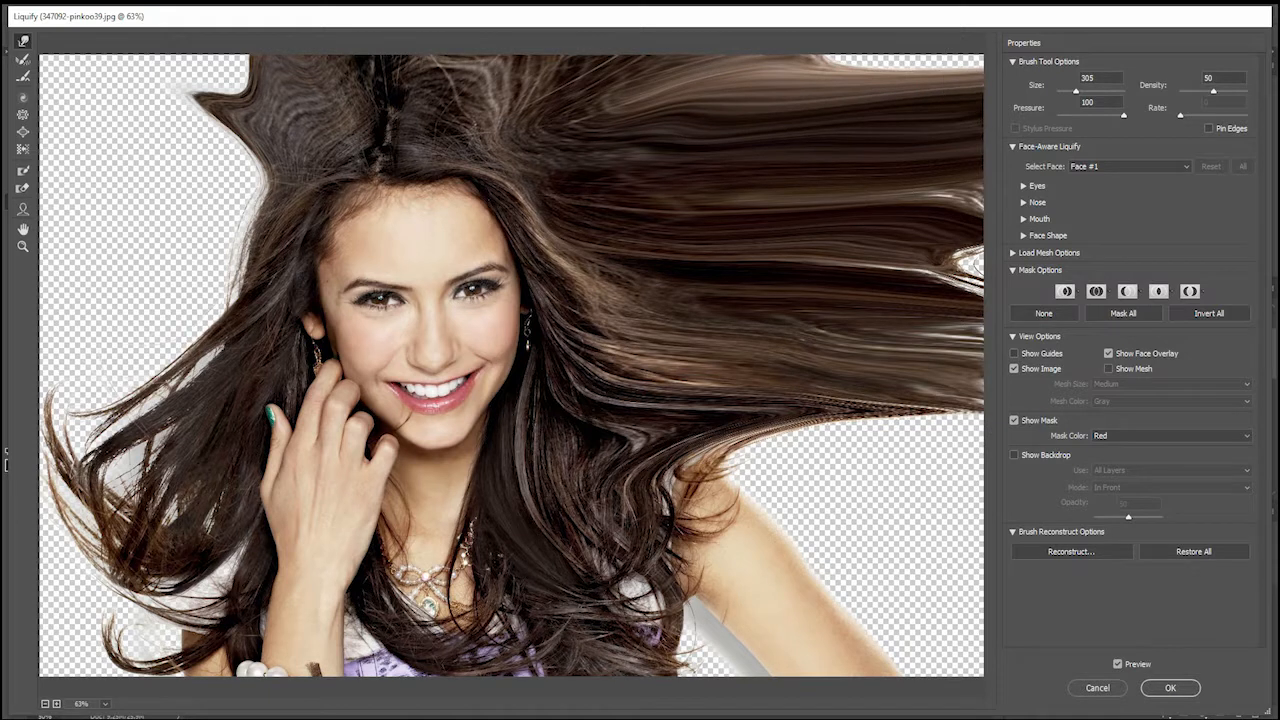
pyautogui.moveTo(791, 86)
pyautogui.mouseDown()
pyautogui.moveTo(875, 50)
pyautogui.moveTo(1000, 64)
pyautogui.mouseUp()
pyautogui.moveTo(851, 214); pyautogui.dragTo(1010, 255)
# - Warp the upper hair on the image's left side outward to the upper and left edges of the image
pyautogui.moveTo(248, 190); pyautogui.dragTo(88, 165)
pyautogui.moveTo(266, 201); pyautogui.dragTo(5, 84)
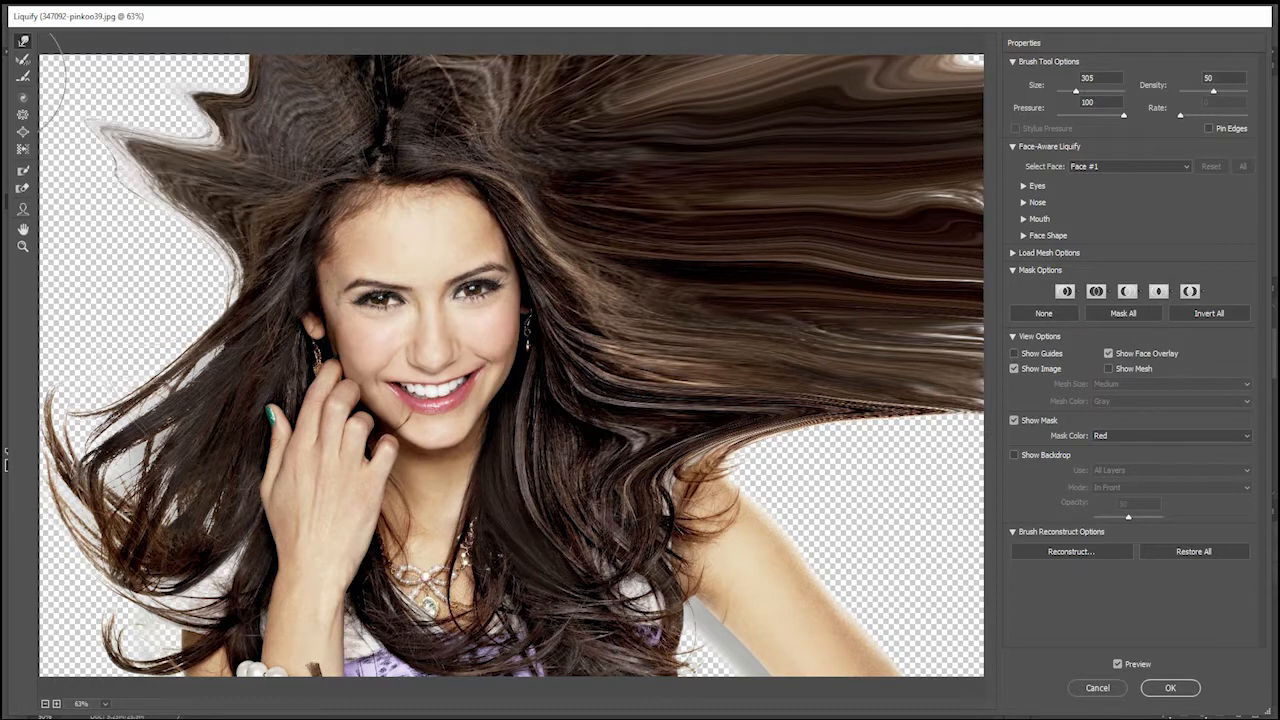
pyautogui.moveTo(226, 174)
pyautogui.mouseDown()
pyautogui.moveTo(210, 139)
pyautogui.moveTo(98, 36)
pyautogui.mouseUp()
pyautogui.moveTo(230, 158)
pyautogui.mouseDown()
pyautogui.moveTo(220, 37)
pyautogui.moveTo(202, 6)
pyautogui.mouseUp()
pyautogui.moveTo(230, 180); pyautogui.dragTo(75, 165)
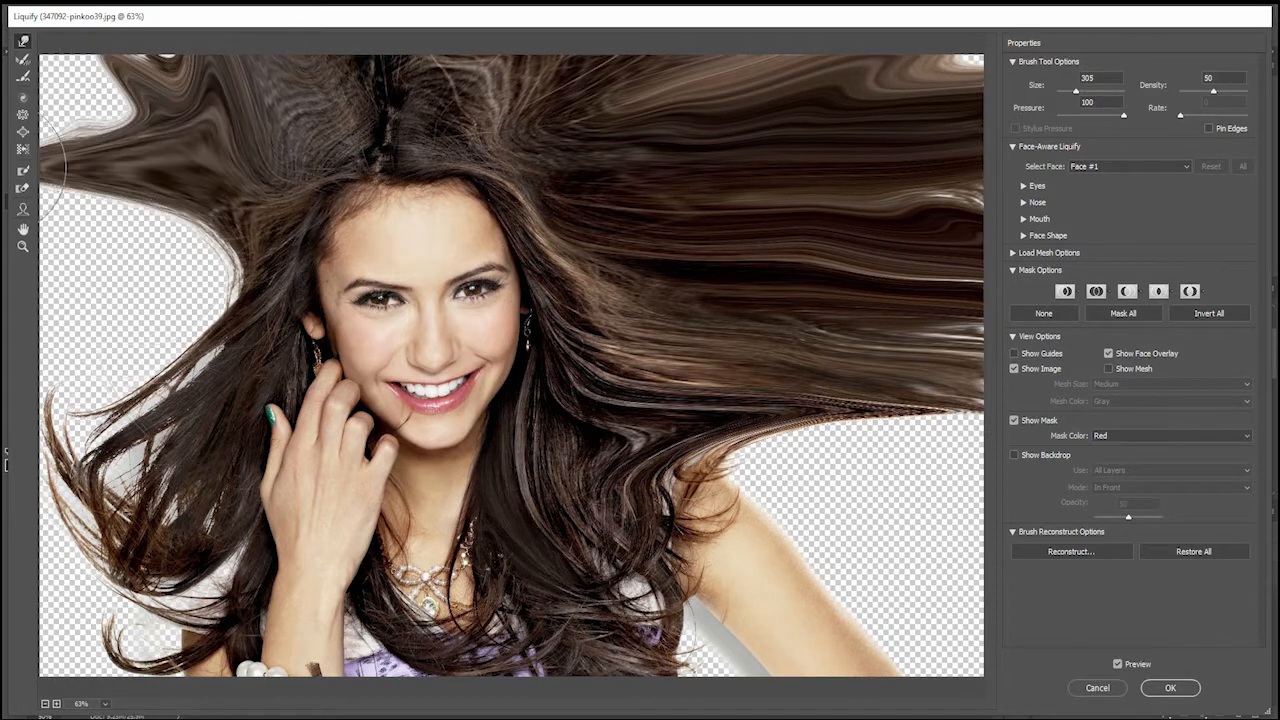
pyautogui.moveTo(245, 178)
pyautogui.mouseDown()
pyautogui.moveTo(145, 265)
pyautogui.moveTo(60, 315)
pyautogui.mouseUp()
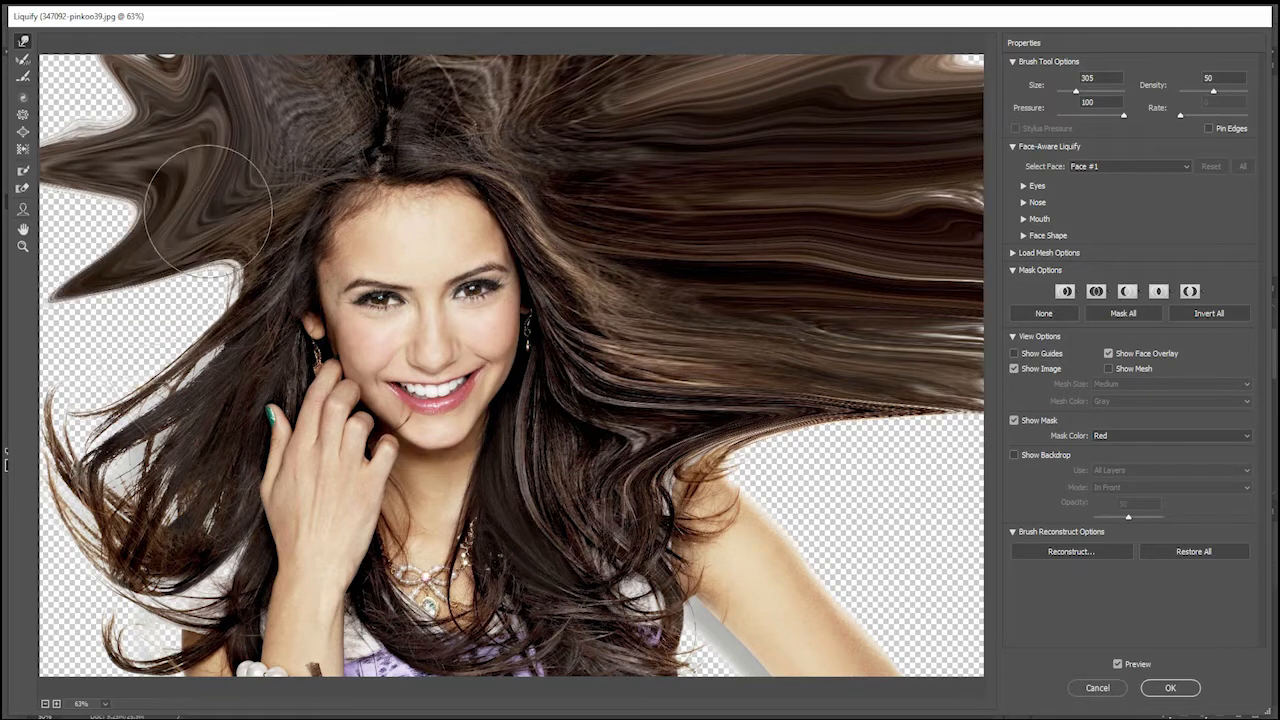
pyautogui.moveTo(230, 200); pyautogui.dragTo(70, 170)
pyautogui.moveTo(178, 237); pyautogui.dragTo(68, 355)
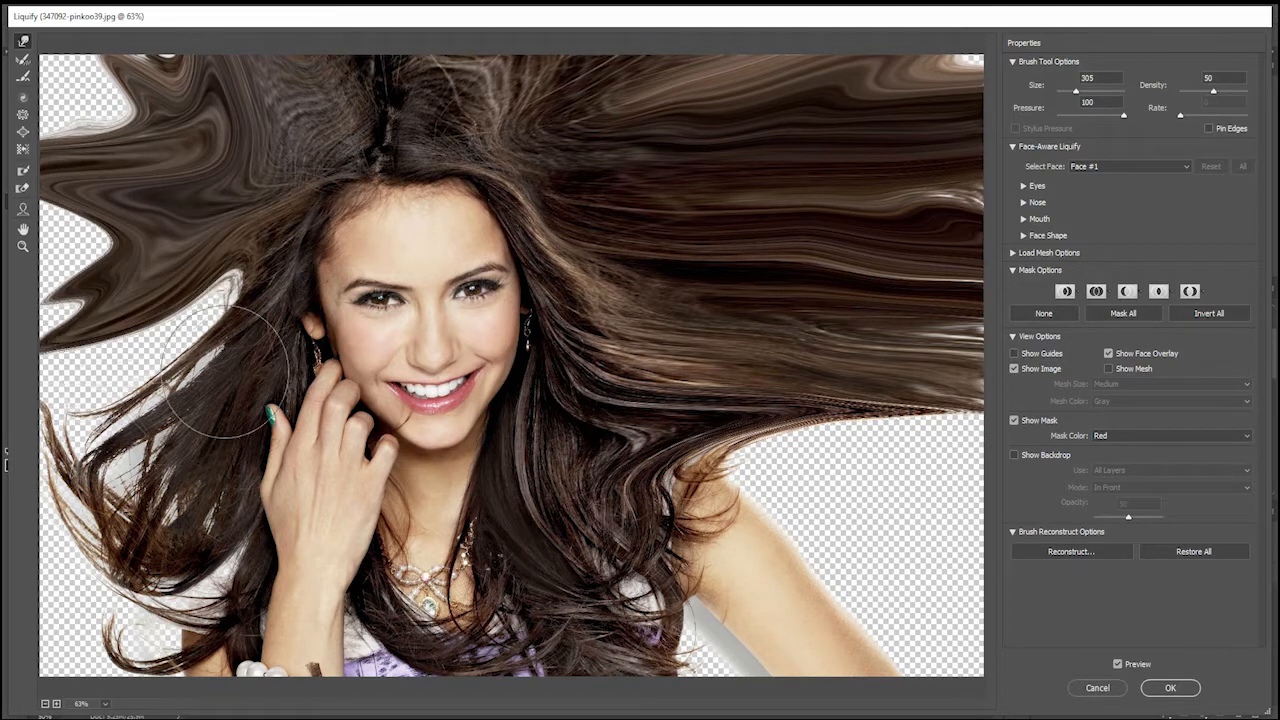
# - Warp the mid-length hair on the image's left side outward to the left edge, closing the gaps between strands
pyautogui.moveTo(212, 275); pyautogui.dragTo(70, 285)
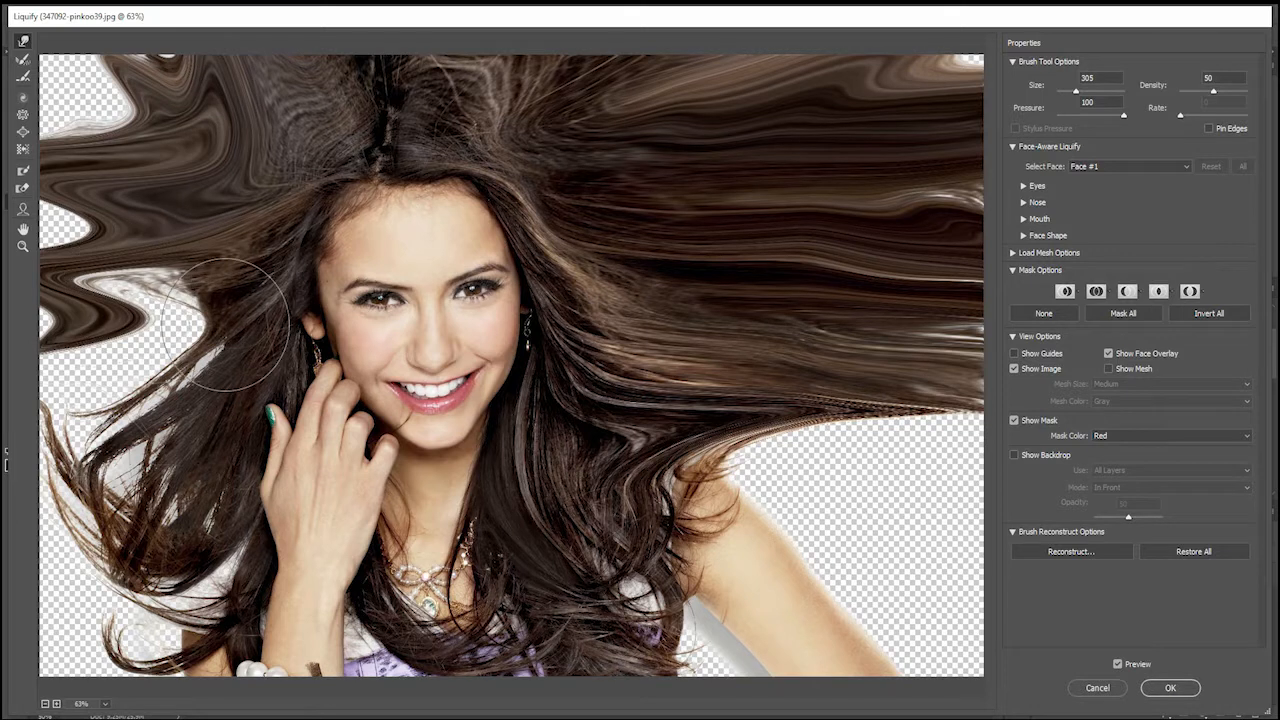
pyautogui.moveTo(181, 305); pyautogui.dragTo(70, 315)
pyautogui.moveTo(182, 304); pyautogui.dragTo(75, 285)
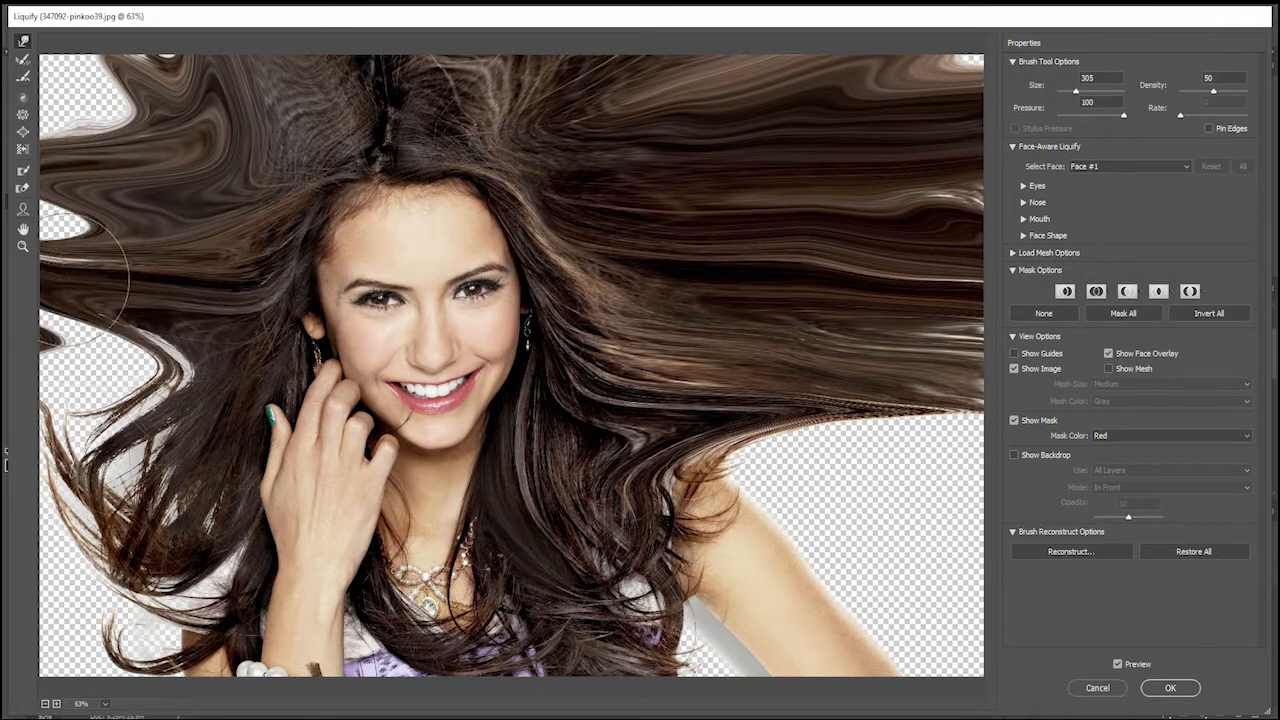
pyautogui.moveTo(190, 370); pyautogui.dragTo(30, 355)
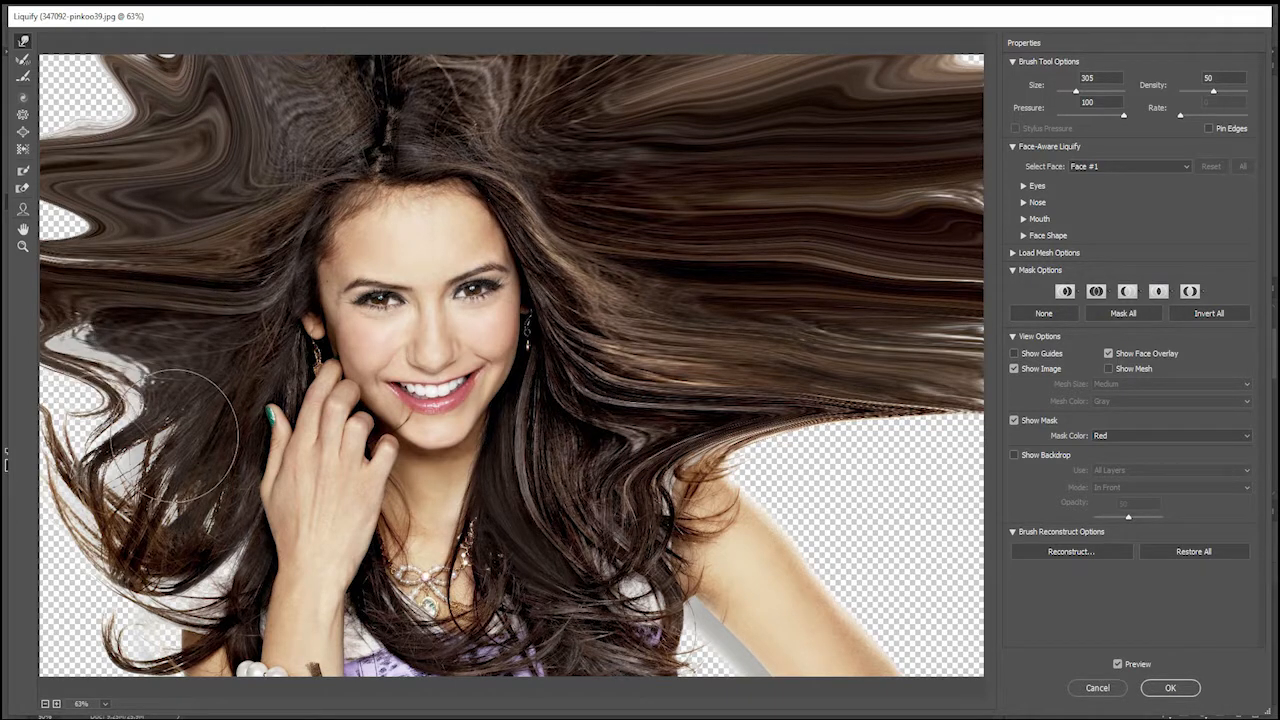
pyautogui.moveTo(190, 430); pyautogui.dragTo(50, 420)
pyautogui.moveTo(229, 386); pyautogui.dragTo(45, 362)
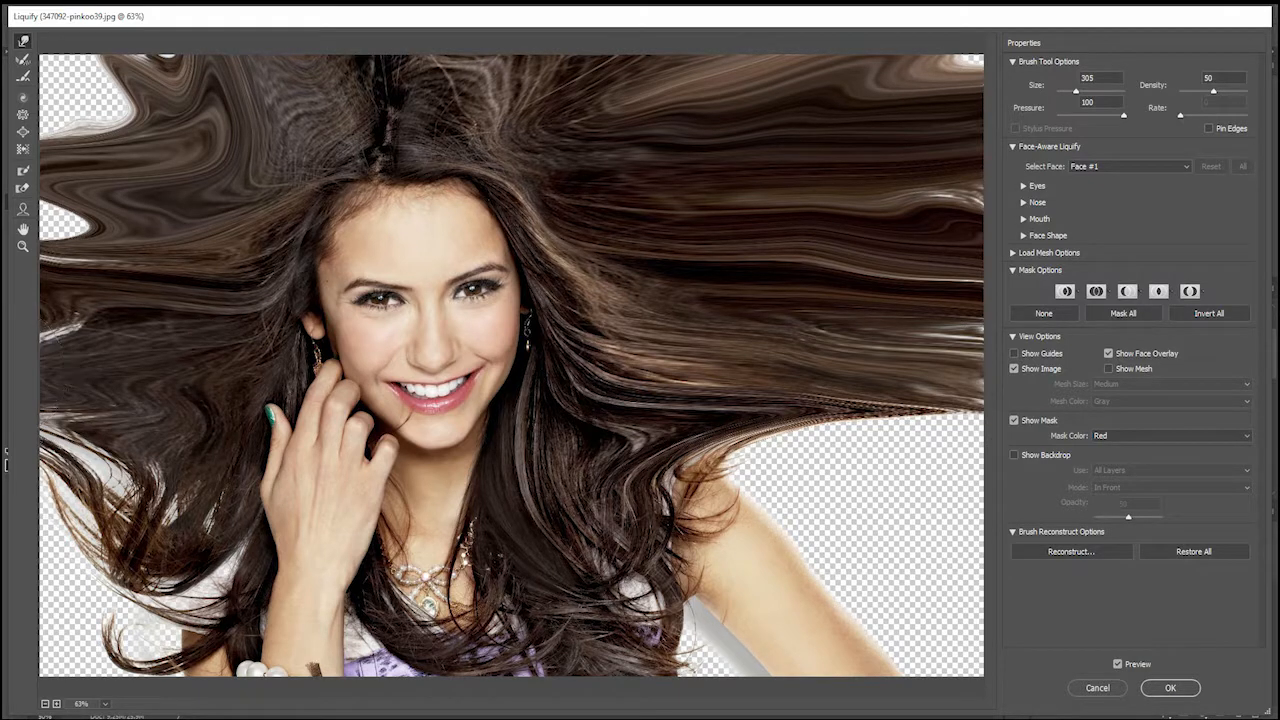
pyautogui.moveTo(149, 334); pyautogui.dragTo(50, 330)
# - Stretch the lower hair beside the hand out to the image's left edge with the warp brush
pyautogui.moveTo(145, 490); pyautogui.dragTo(40, 470)
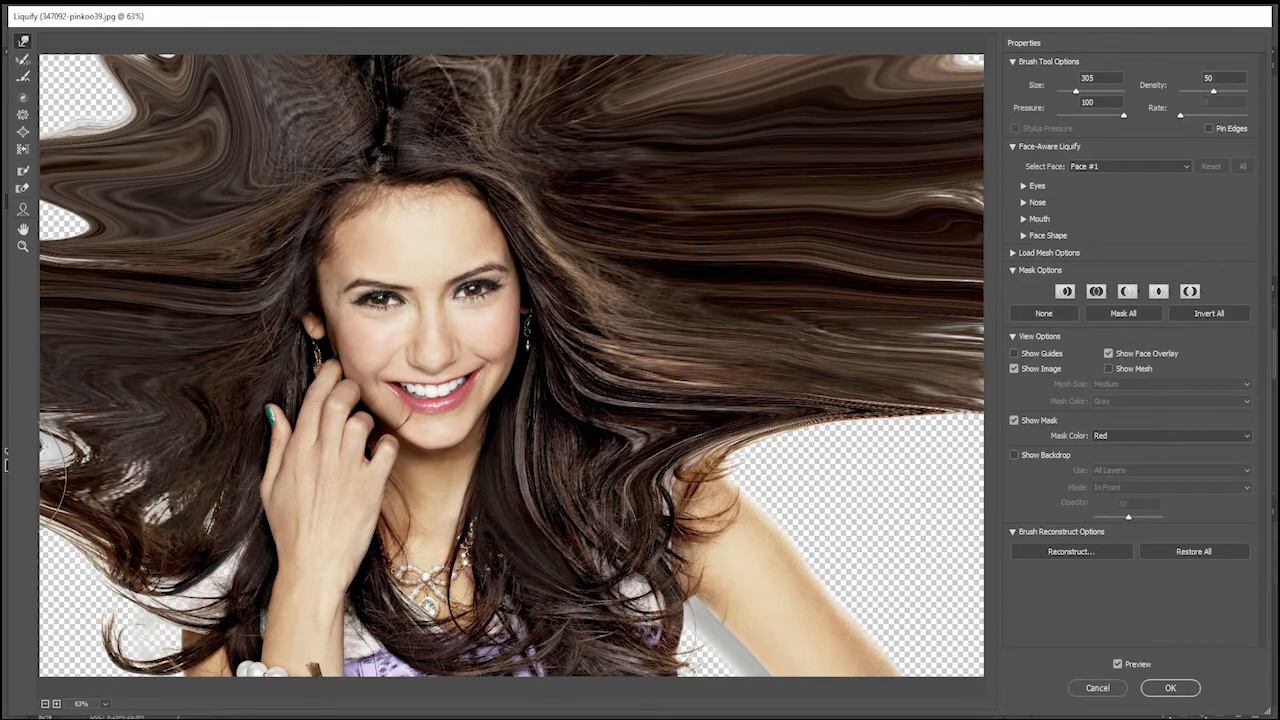
pyautogui.moveTo(155, 475); pyautogui.dragTo(5, 453)
pyautogui.moveTo(200, 578); pyautogui.dragTo(40, 555)
pyautogui.moveTo(204, 592); pyautogui.dragTo(20, 532)
pyautogui.moveTo(196, 626); pyautogui.dragTo(4, 523)
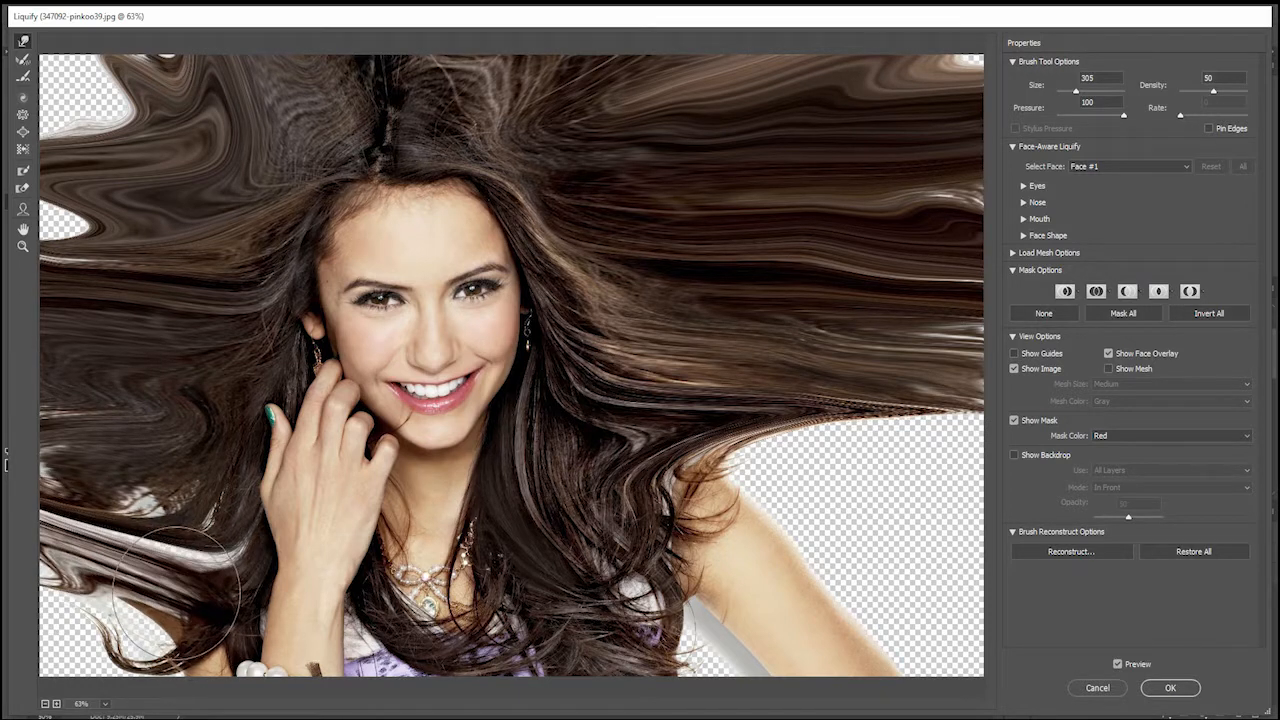
pyautogui.moveTo(177, 592); pyautogui.dragTo(4, 523)
pyautogui.moveTo(197, 581); pyautogui.dragTo(14, 523)
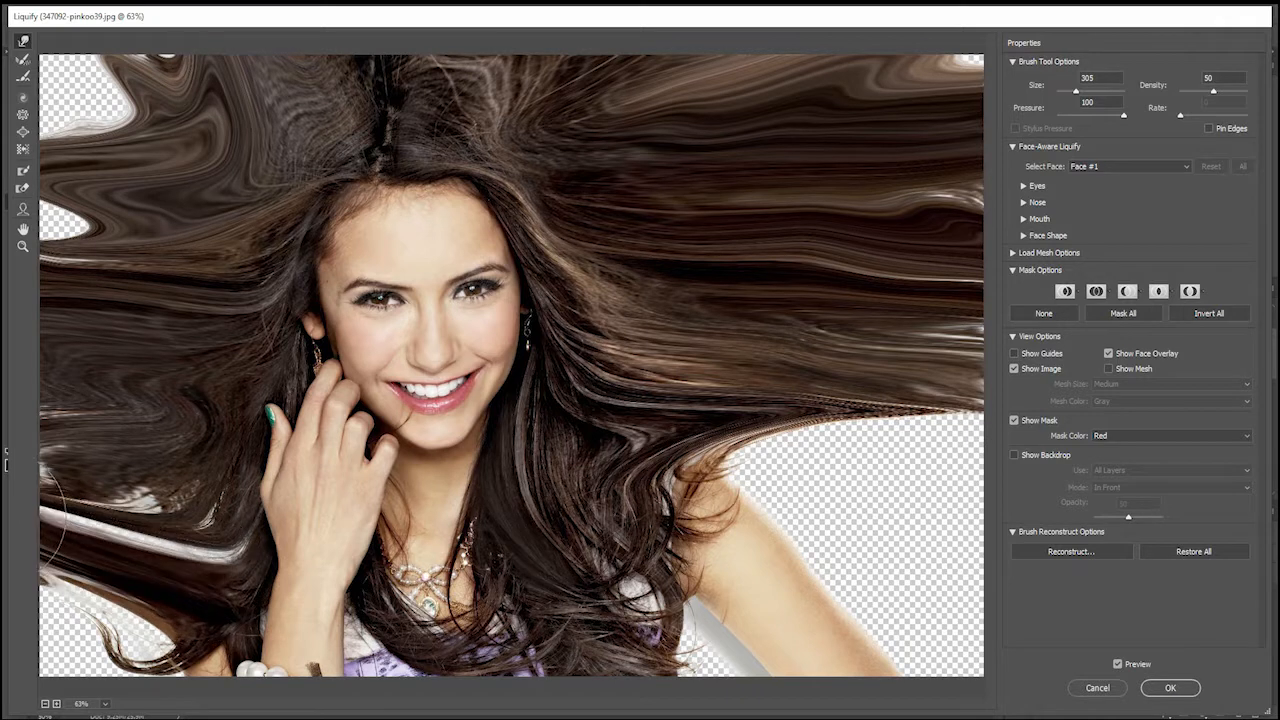
# - Pull the lowest curls on the image's left side down toward the lower edge and apply the Liquify filter
pyautogui.moveTo(160, 580); pyautogui.dragTo(98, 642)
pyautogui.moveTo(213, 627)
pyautogui.mouseDown()
pyautogui.moveTo(166, 647)
pyautogui.moveTo(172, 691)
pyautogui.mouseUp()
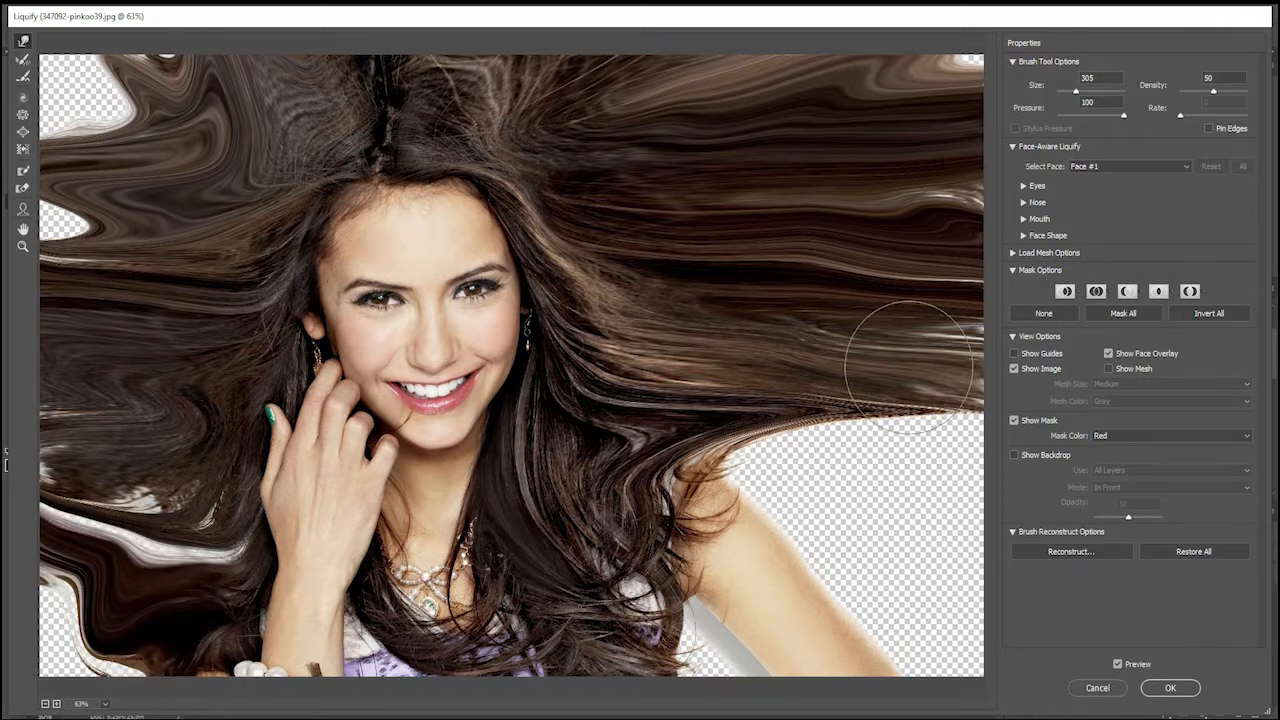
pyautogui.click(1169, 687)
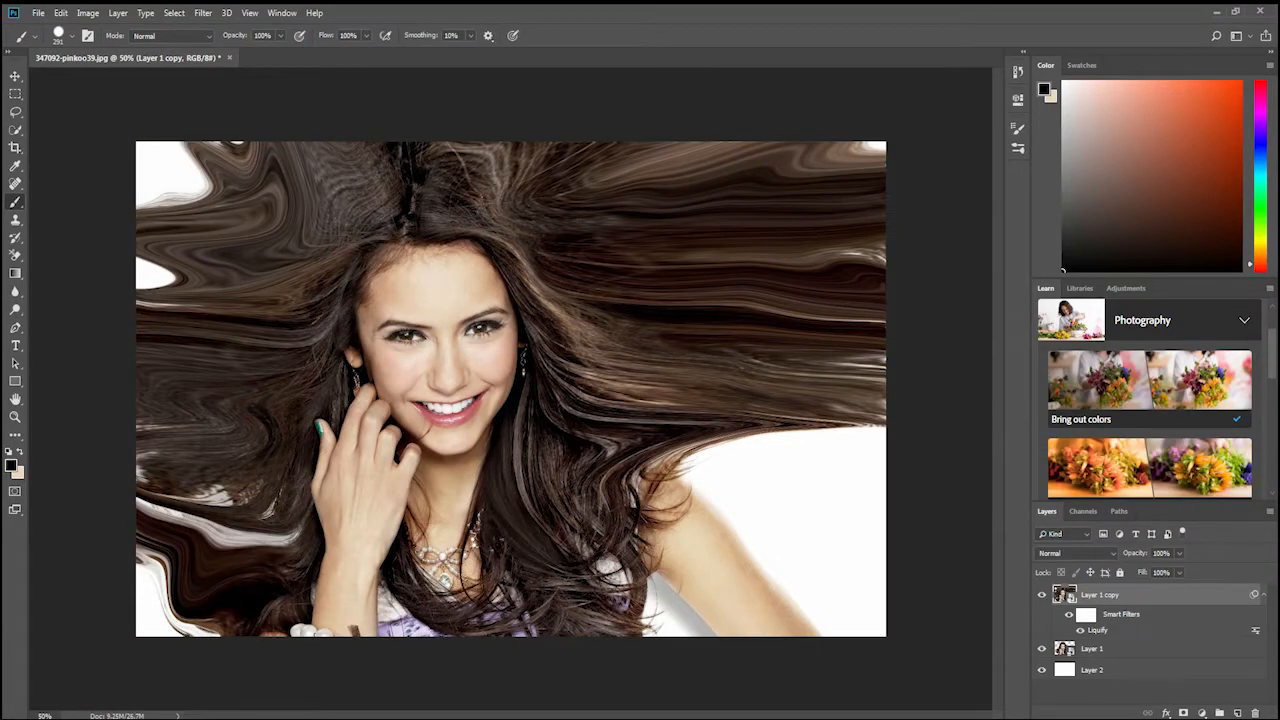
# - Move Layer 1 copy below Layer 1 and give it a layer mask inverted to black
pyautogui.moveTo(1130, 595); pyautogui.dragTo(1130, 659)
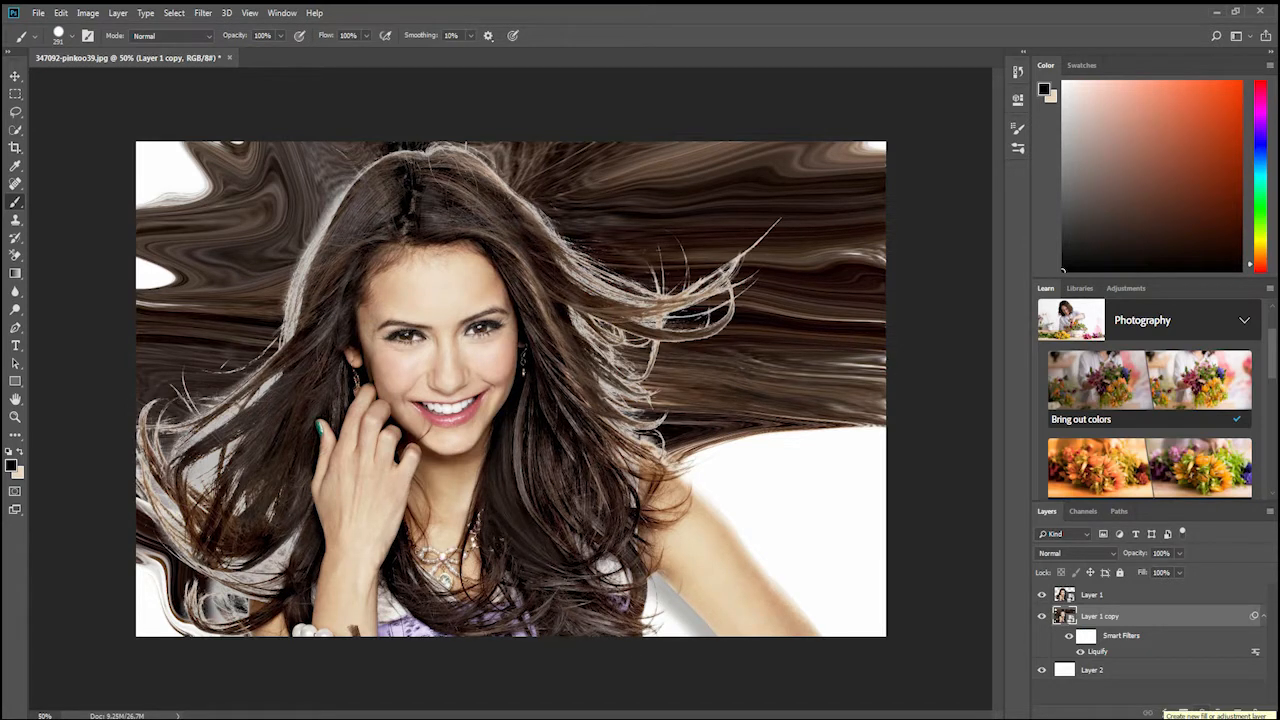
pyautogui.click(1184, 713)
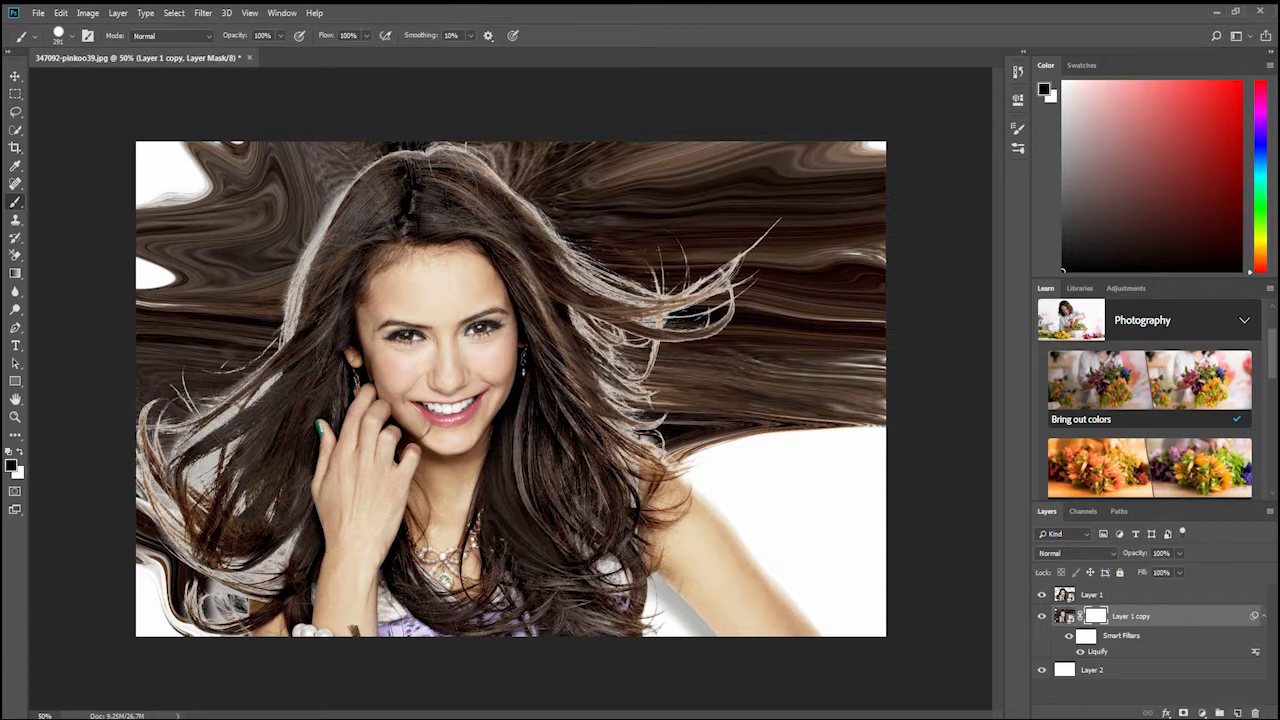
pyautogui.hotkey('ctrl', 'i')
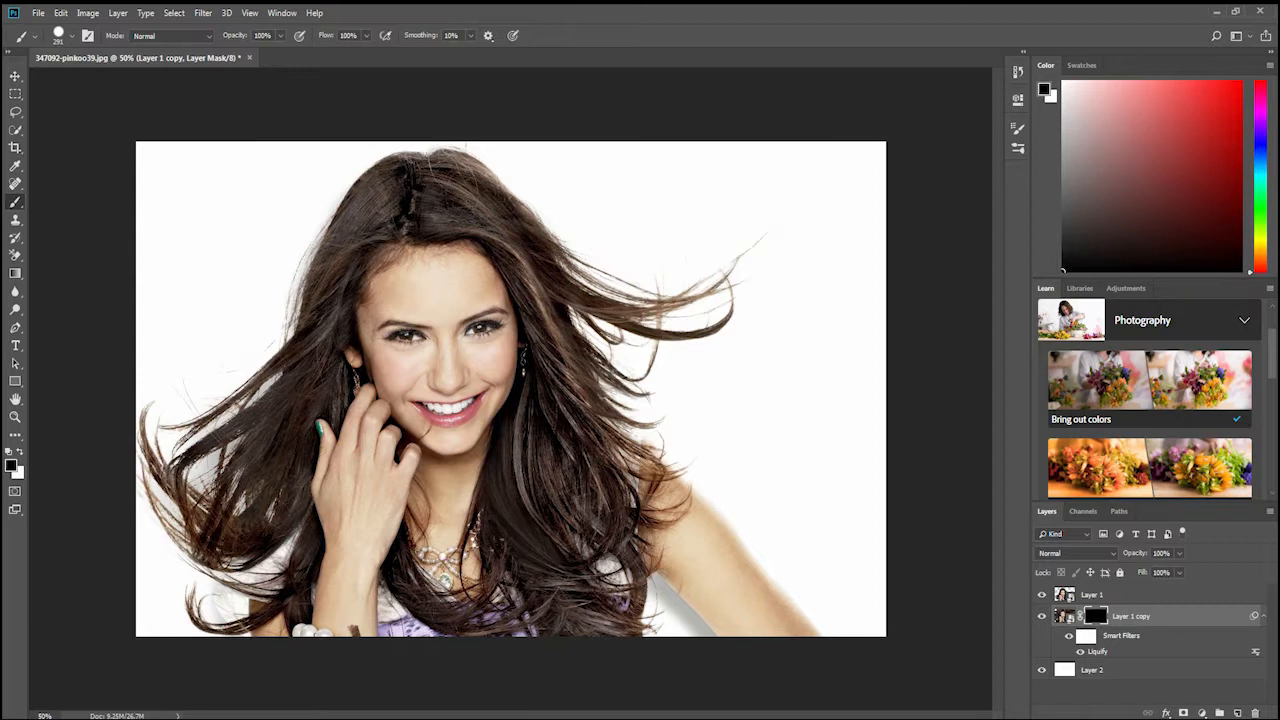
# - Add a white layer mask to Layer 1 and invert Layer 1 copy's mask back to white
pyautogui.click(1093, 594)
pyautogui.click(1183, 712)
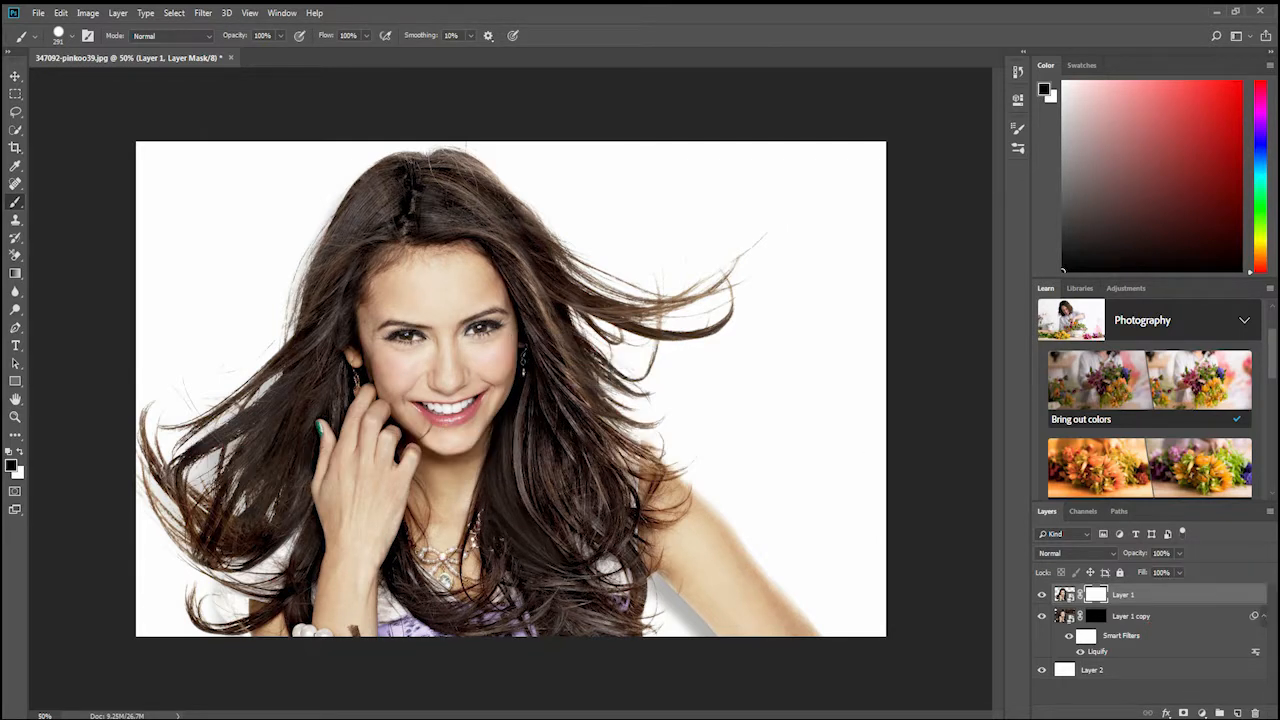
pyautogui.click(1064, 616)
pyautogui.click(1096, 616)
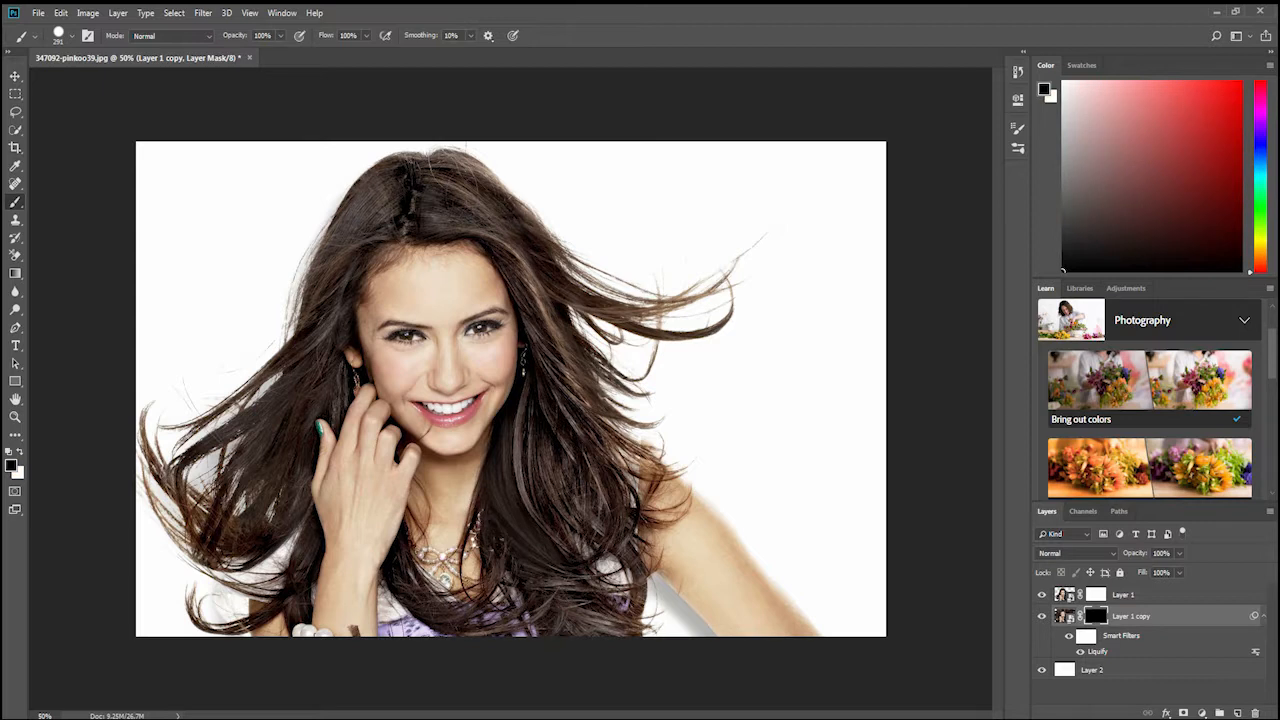
pyautogui.hotkey('ctrl', 'i')
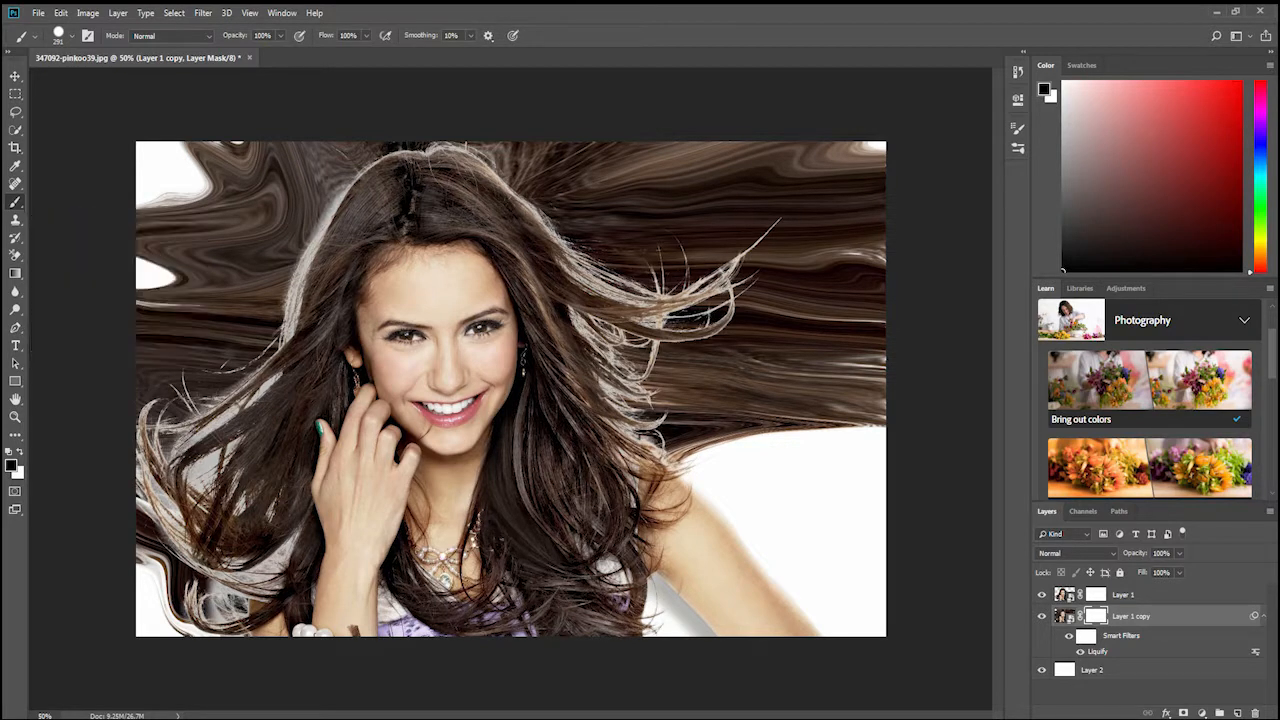
# - Choose the 90 px textured brush, target Layer 1's mask and mask out spots at the crown in black
pyautogui.click(71, 36)
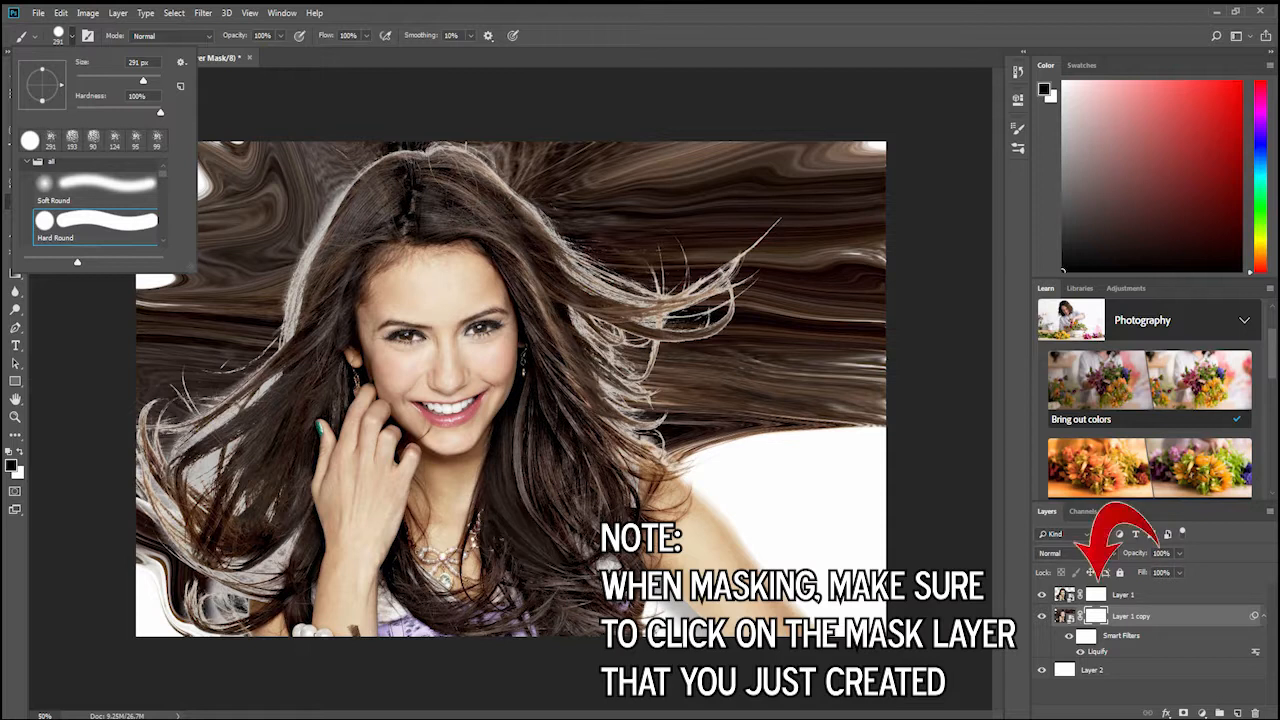
pyautogui.click(72, 140)
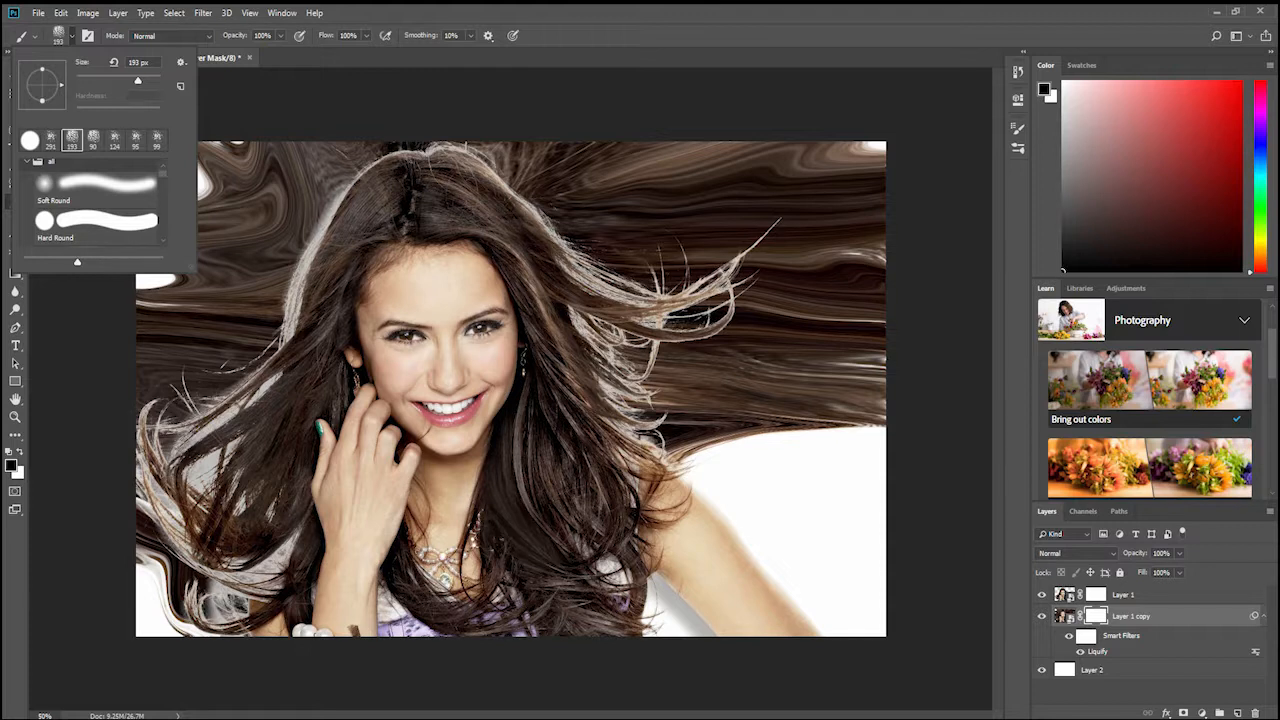
pyautogui.click(93, 140)
pyautogui.click(553, 220)
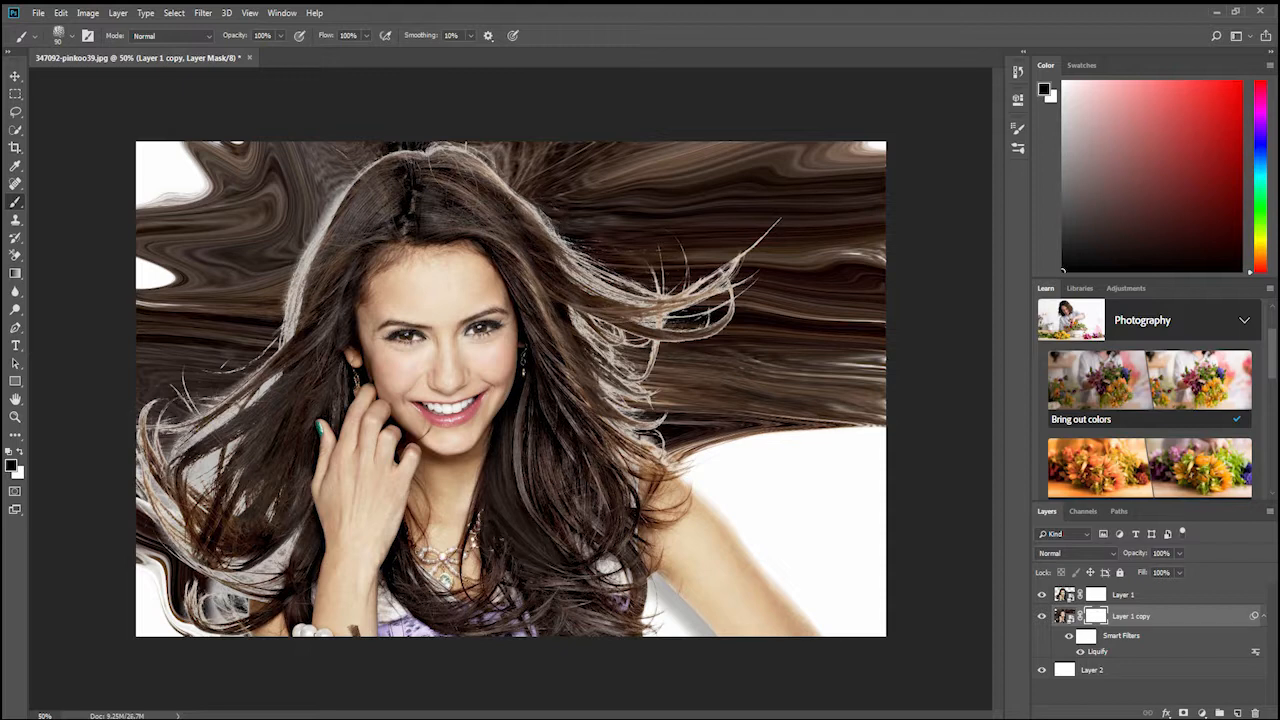
pyautogui.click(1096, 594)
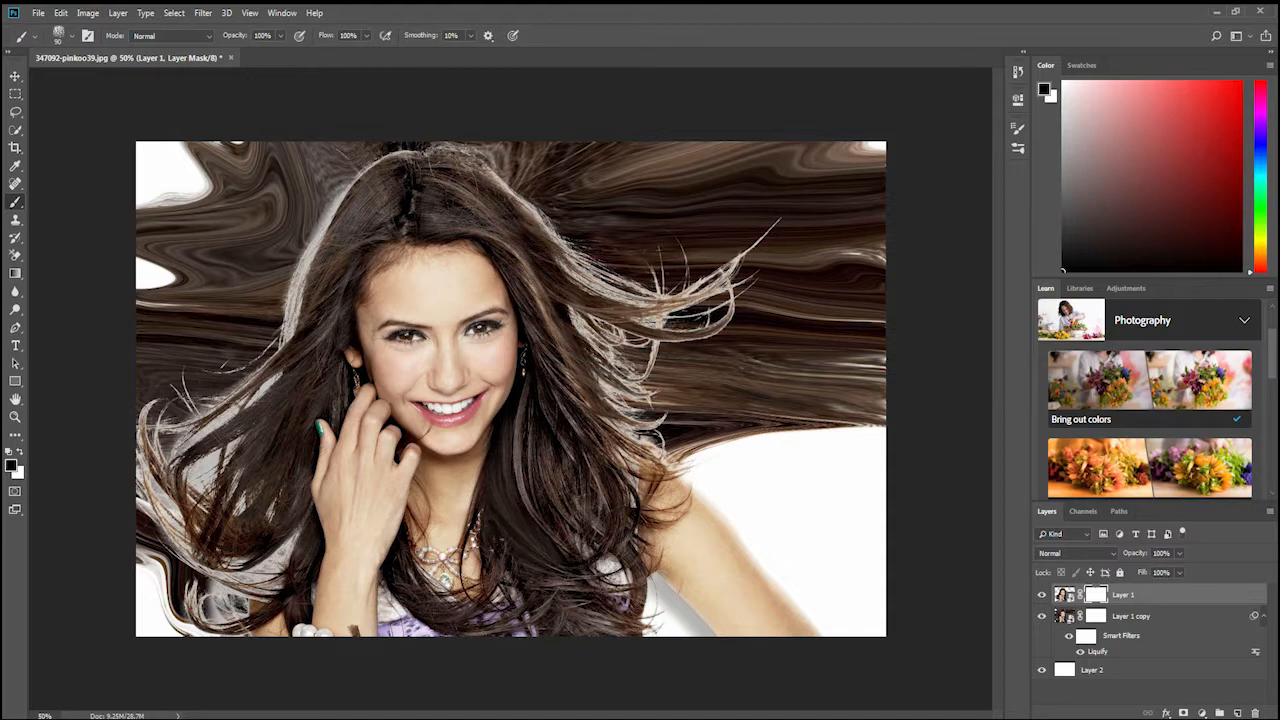
# - Switch to the 99 px scatter brush, enlarge it to 155 px and mask the lower hair on the image's left side
pyautogui.click(71, 36)
pyautogui.click(157, 140)
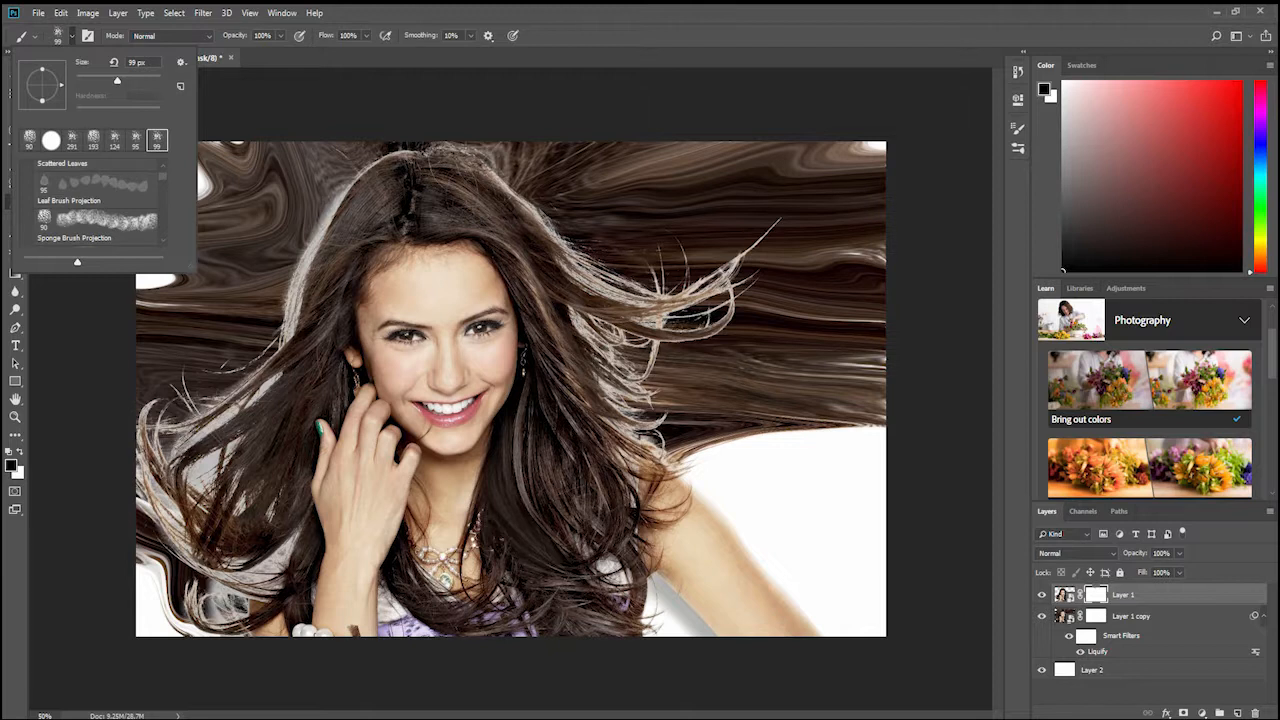
pyautogui.press('Return')
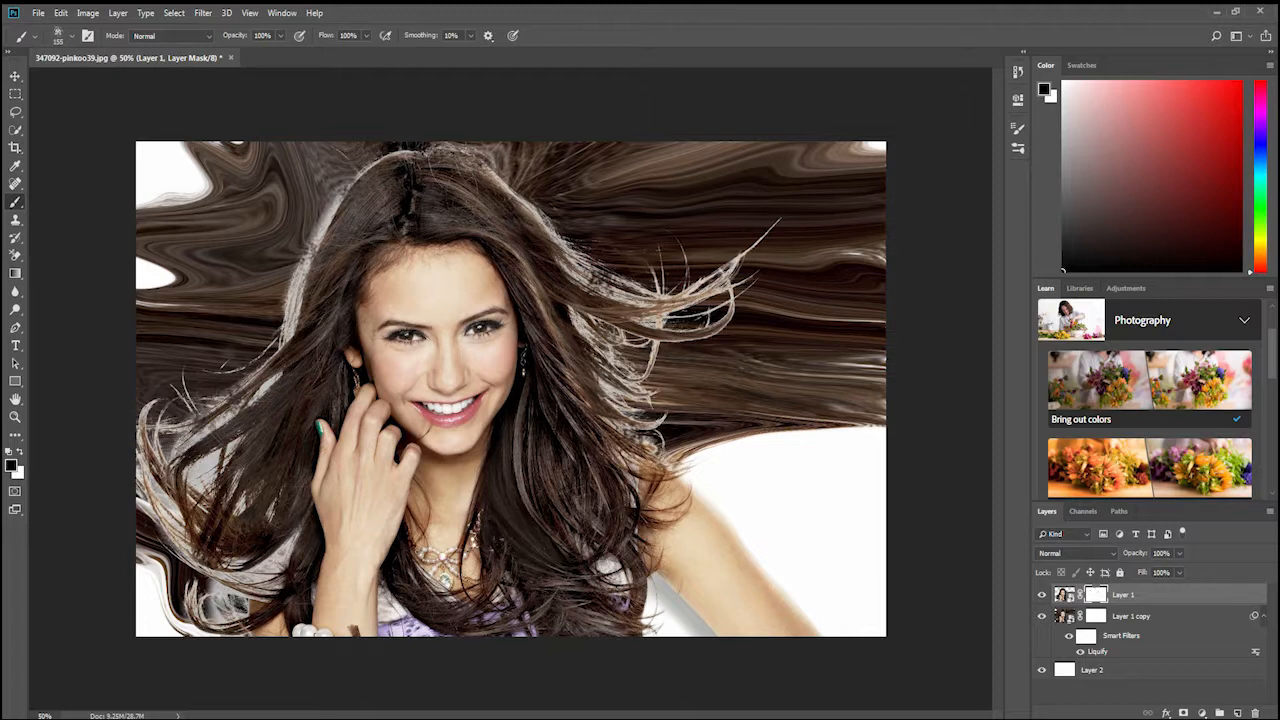
pyautogui.moveTo(160, 468)
pyautogui.mouseDown()
pyautogui.moveTo(178, 545)
pyautogui.moveTo(250, 573)
pyautogui.mouseUp()
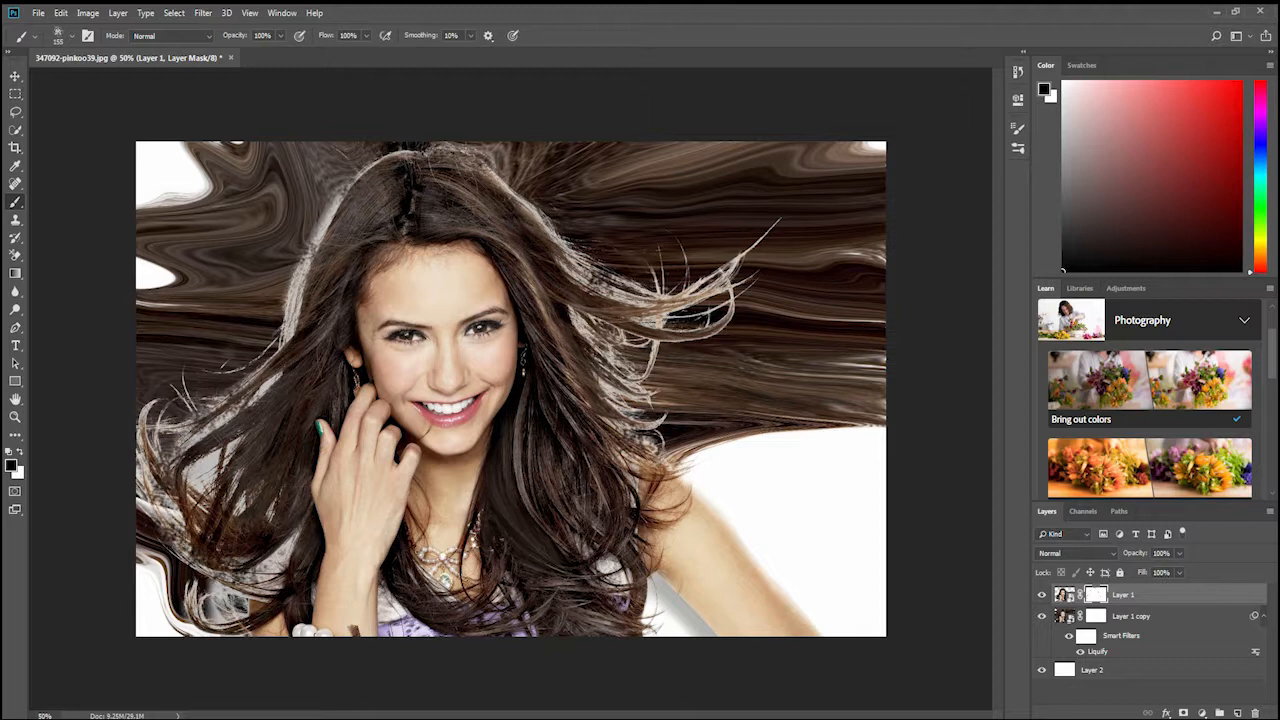
# - Hide Layer 1 copy and mask more speckles out of Layer 1 at the hair edge, crown and shoulder
pyautogui.click(1041, 616)
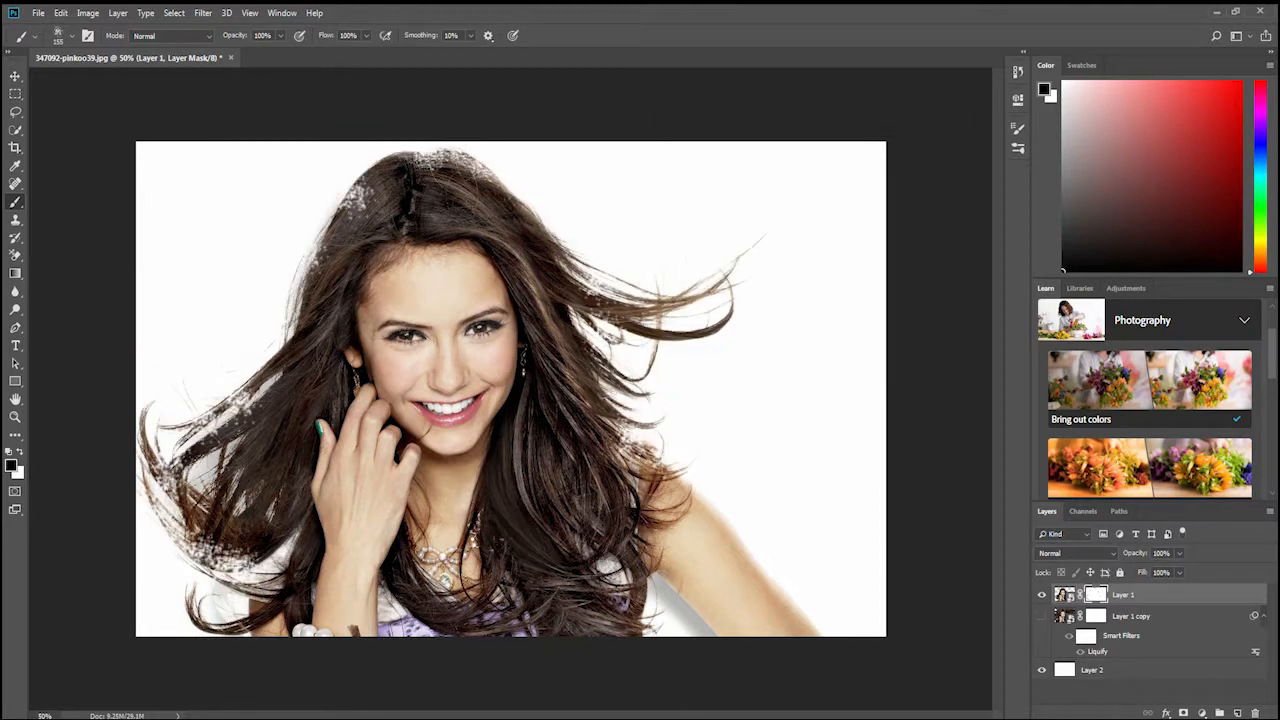
pyautogui.moveTo(160, 436); pyautogui.dragTo(148, 462)
pyautogui.moveTo(366, 196); pyautogui.dragTo(398, 158)
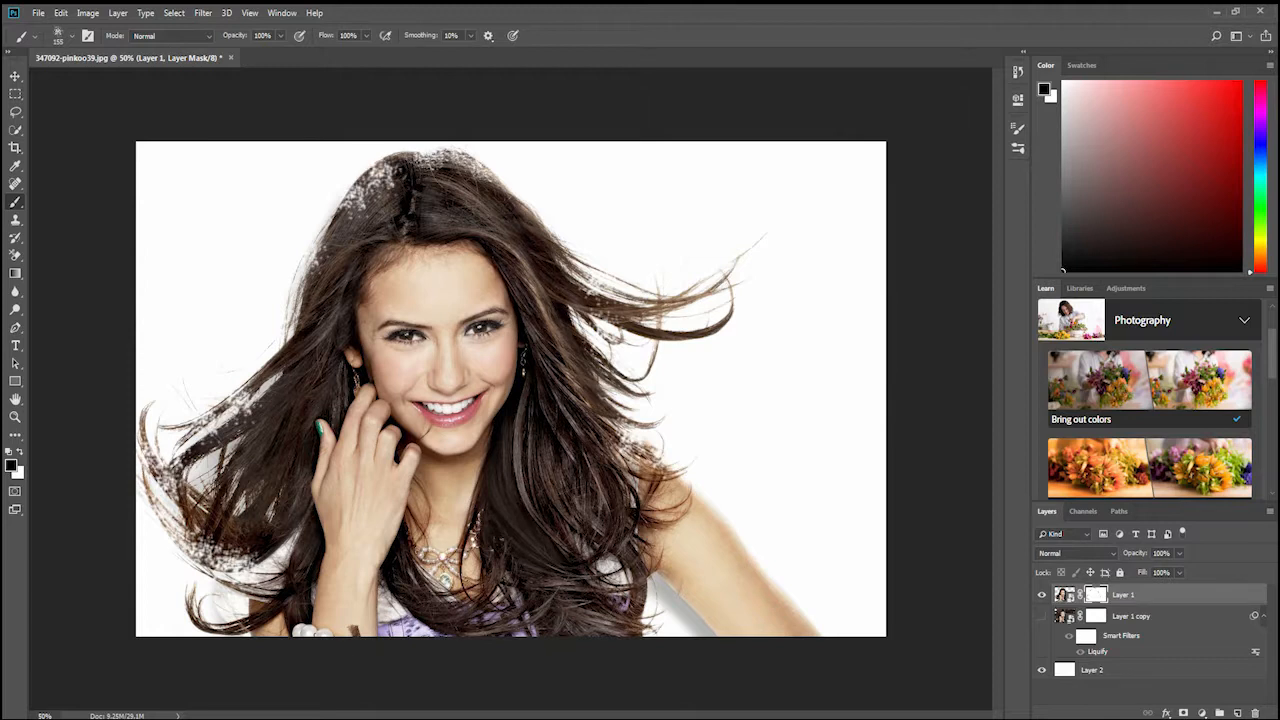
pyautogui.moveTo(682, 490); pyautogui.dragTo(698, 516)
# - Set the brush size to 511 px and mask scattered spots in the upper arm and the hair on the image's right side
pyautogui.click(71, 35)
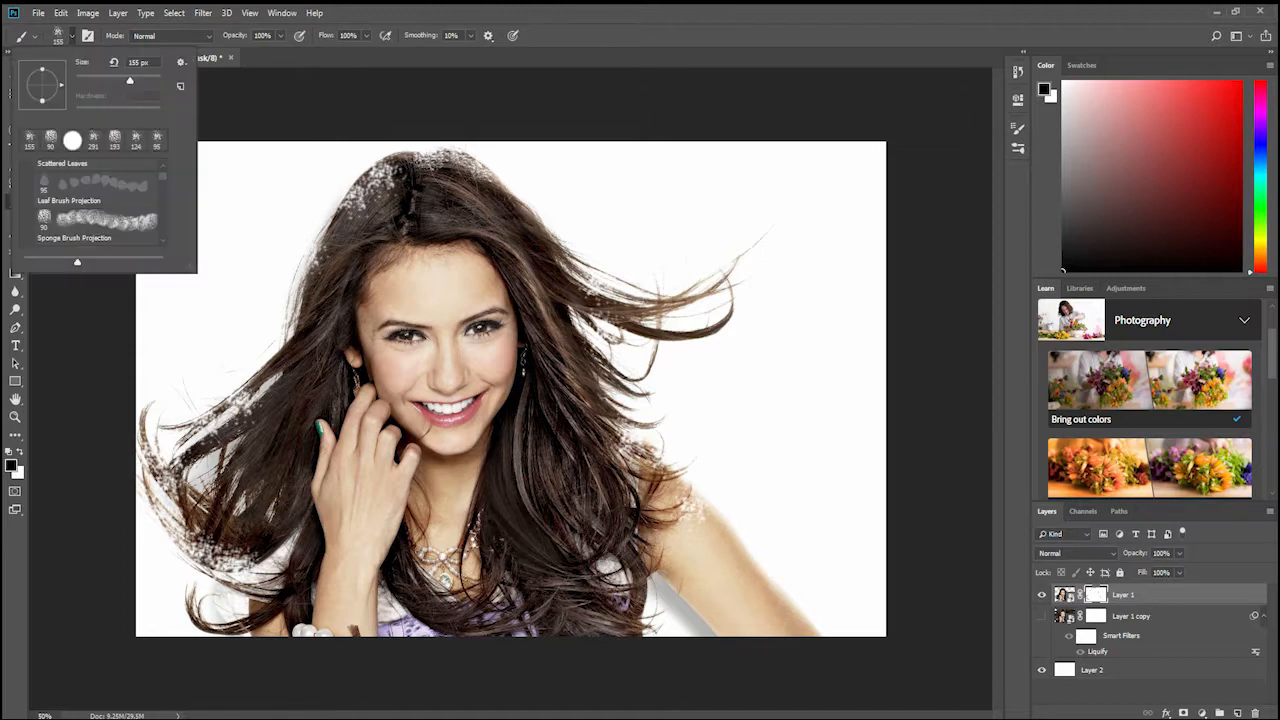
pyautogui.moveTo(129, 80); pyautogui.dragTo(153, 80)
pyautogui.moveTo(153, 80); pyautogui.dragTo(153, 80)
pyautogui.moveTo(153, 80); pyautogui.dragTo(152, 79)
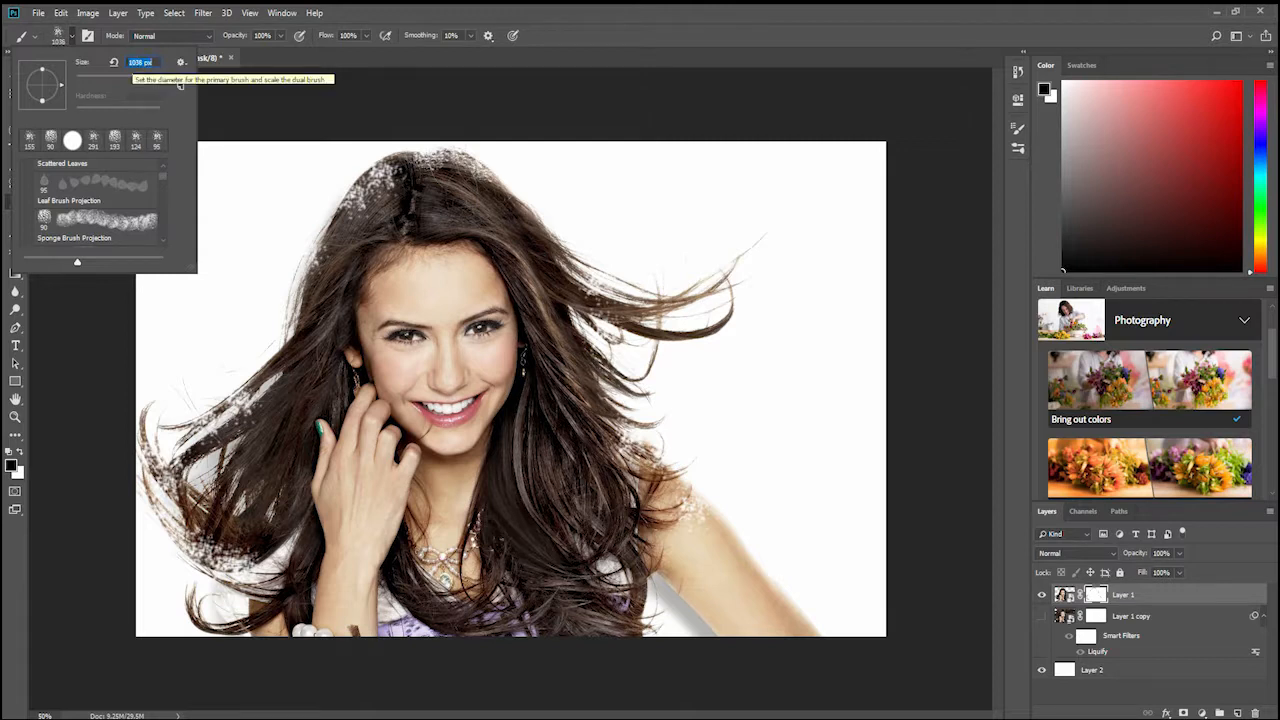
pyautogui.moveTo(153, 80); pyautogui.dragTo(153, 80)
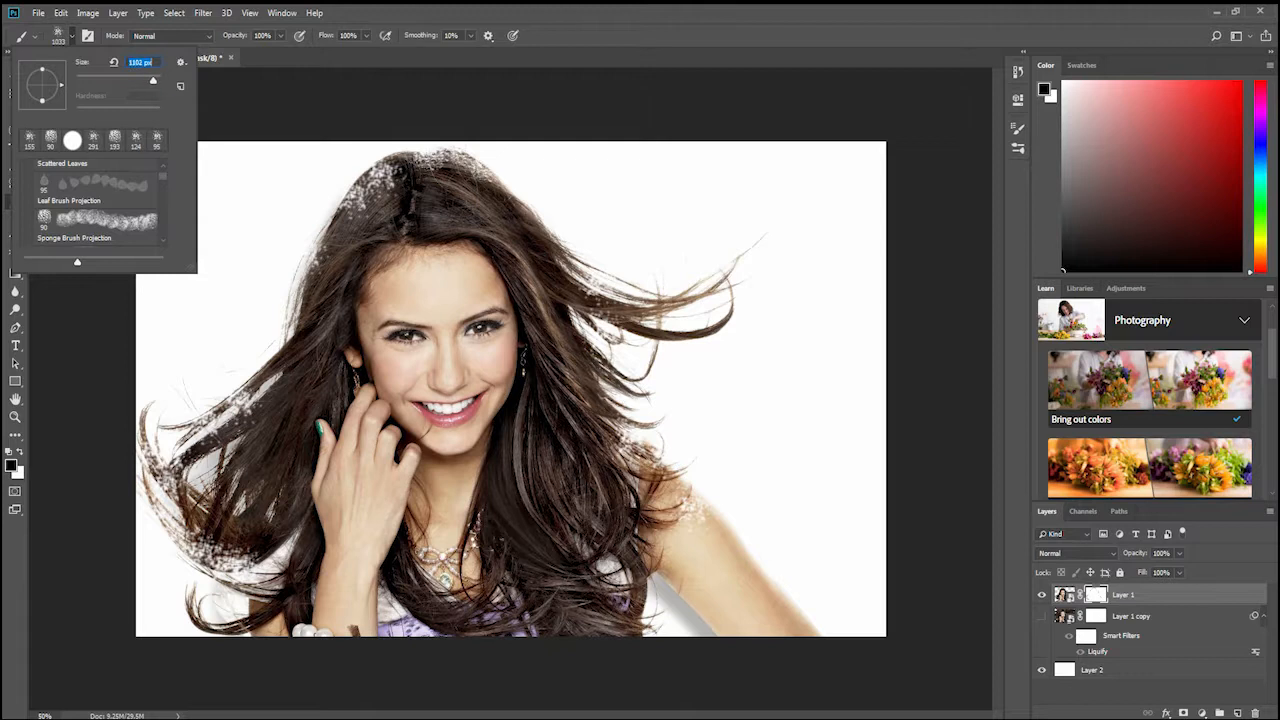
pyautogui.write('511')
pyautogui.click(548, 246)
pyautogui.moveTo(722, 527); pyautogui.dragTo(750, 571)
pyautogui.moveTo(632, 316); pyautogui.dragTo(639, 374)
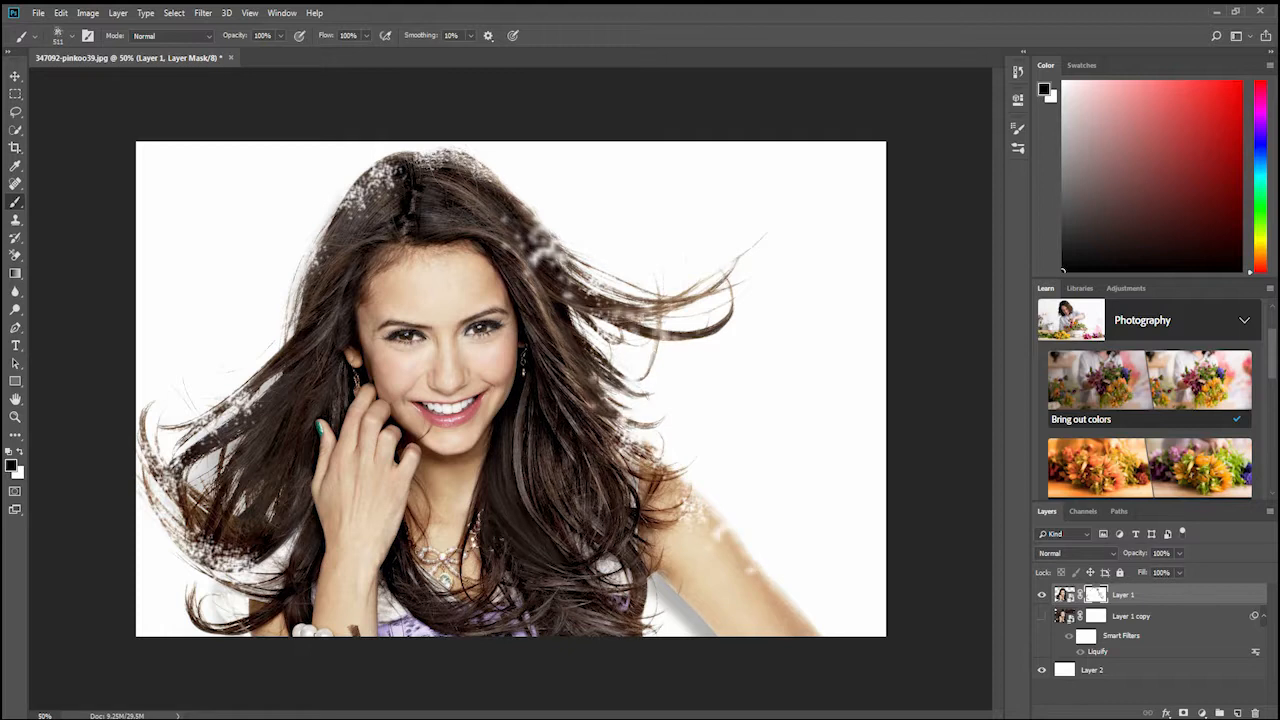
# - Scatter mask strokes over the hair on the image's left side from crown to tips, plus the flying strands opposite
pyautogui.moveTo(298, 342); pyautogui.dragTo(225, 435)
pyautogui.moveTo(338, 215)
pyautogui.mouseDown()
pyautogui.moveTo(307, 264)
pyautogui.moveTo(282, 372)
pyautogui.mouseUp()
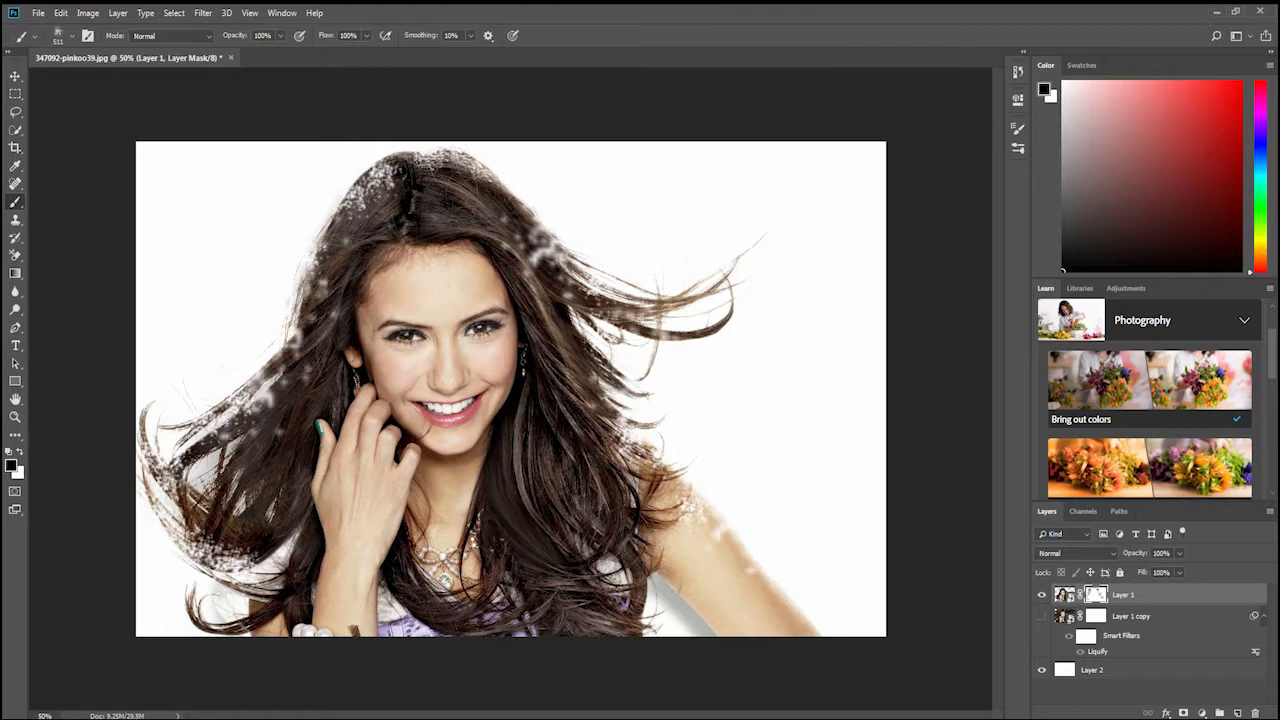
pyautogui.moveTo(384, 182); pyautogui.dragTo(310, 282)
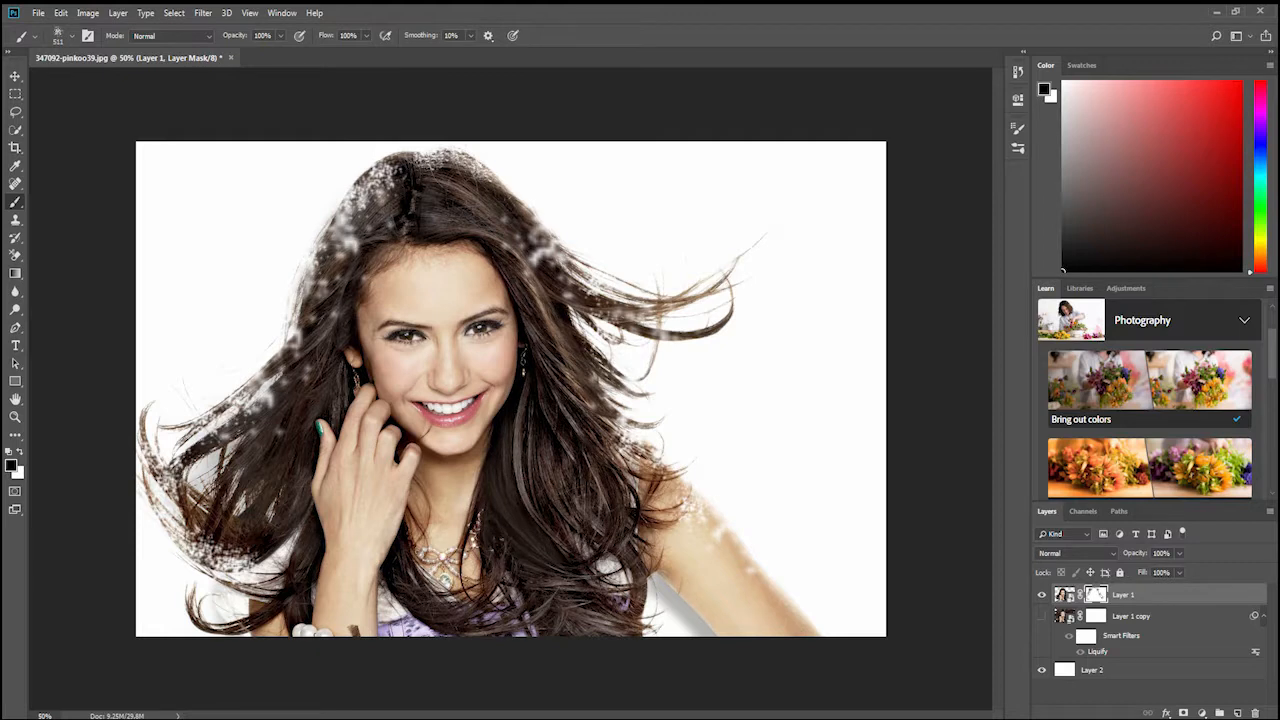
pyautogui.moveTo(282, 486); pyautogui.dragTo(230, 598)
pyautogui.moveTo(150, 452); pyautogui.dragTo(228, 540)
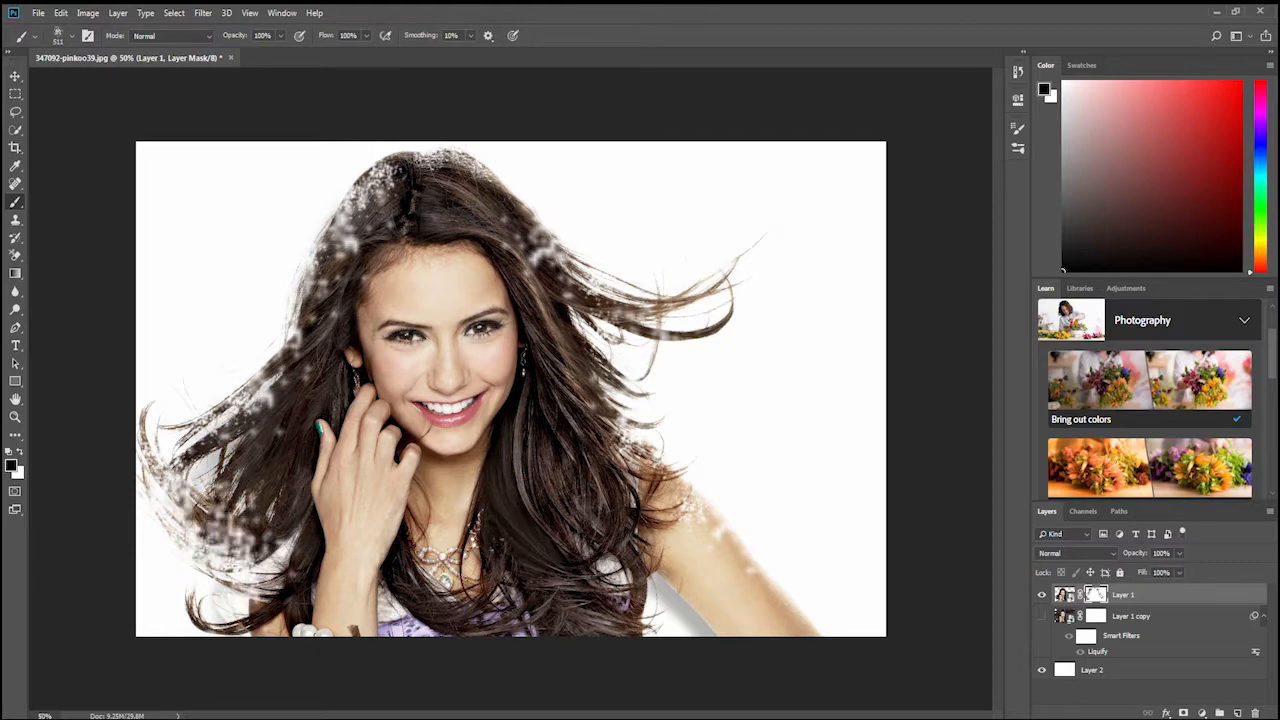
pyautogui.moveTo(228, 412); pyautogui.dragTo(154, 476)
pyautogui.click(618, 432)
pyautogui.moveTo(660, 300); pyautogui.dragTo(736, 262)
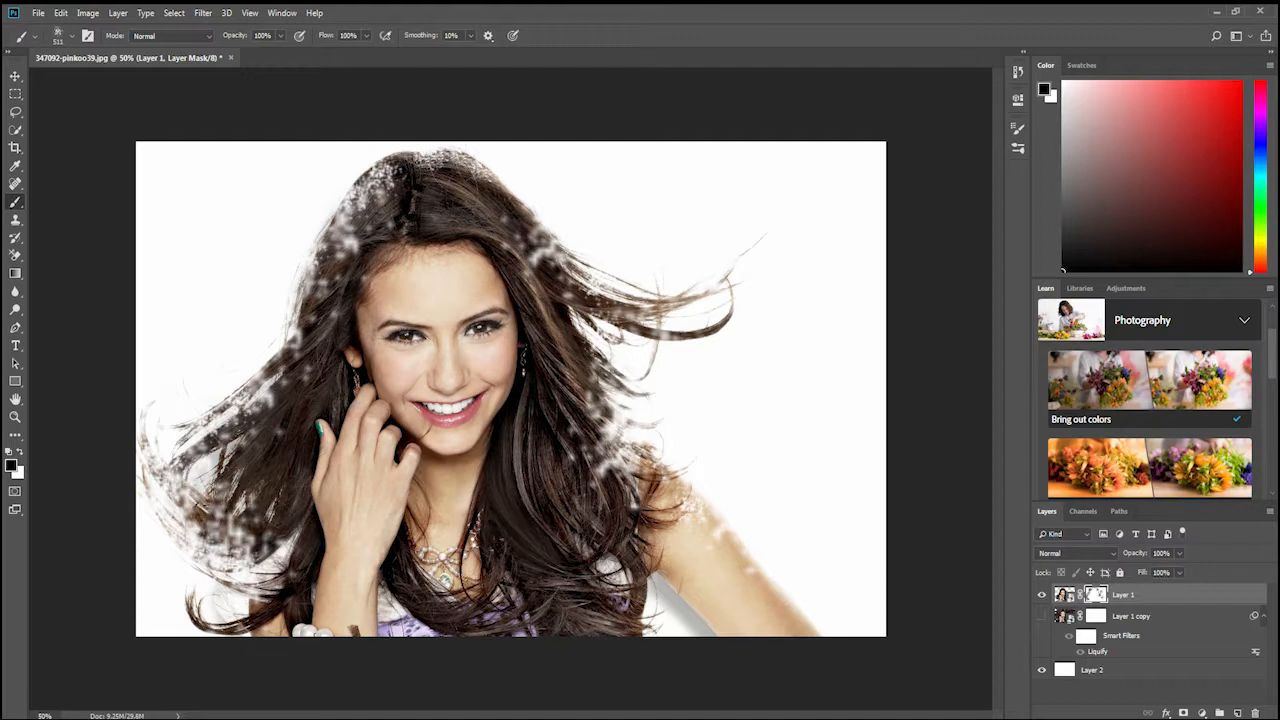
# - Show Layer 1 copy again and blend the hair edges on both sides of the head with further mask dabs
pyautogui.click(1041, 616)
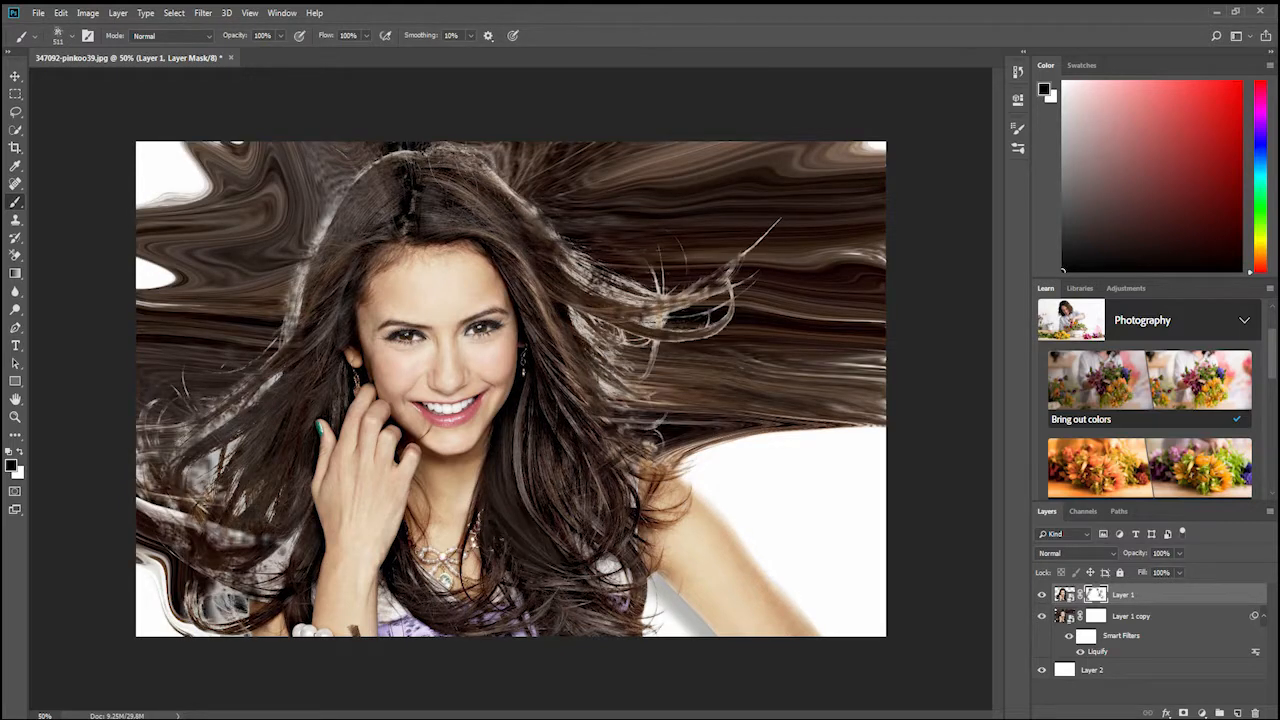
pyautogui.click(311, 250)
pyautogui.click(611, 290)
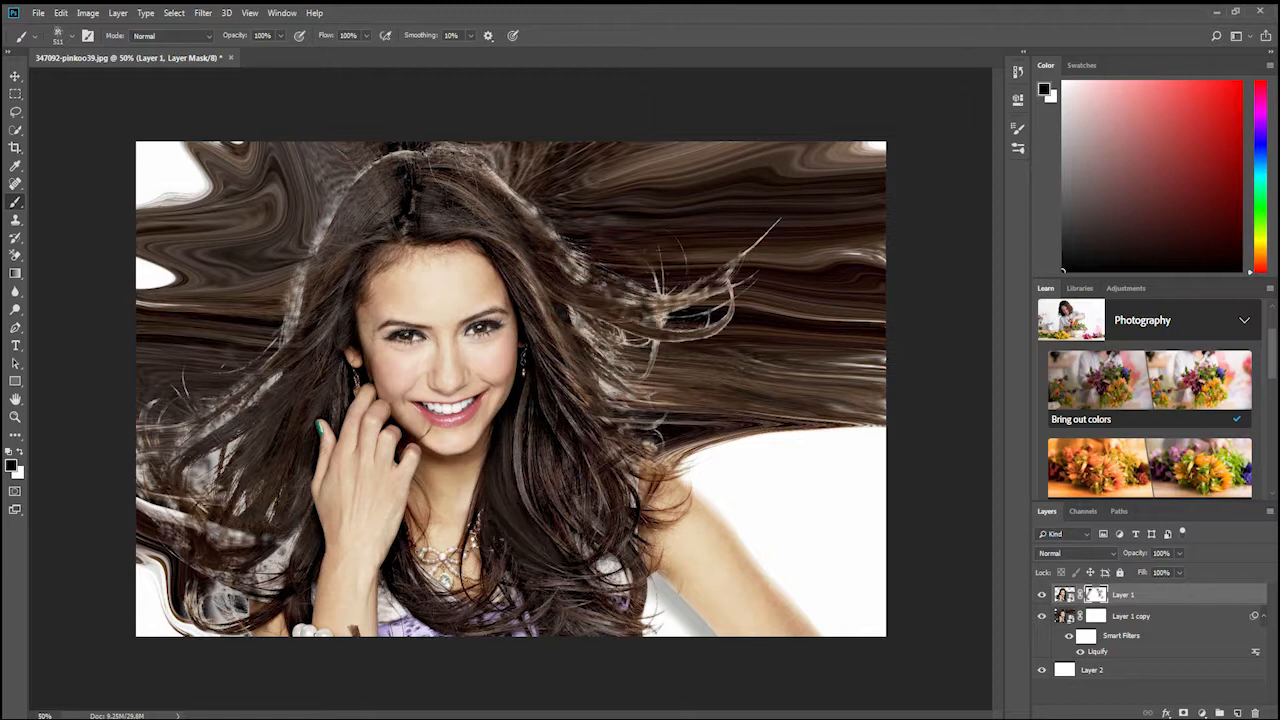
# - Switch to the 193 px brush and mask speckles along the hair outline from the image's right side over the crown to the left
pyautogui.click(71, 36)
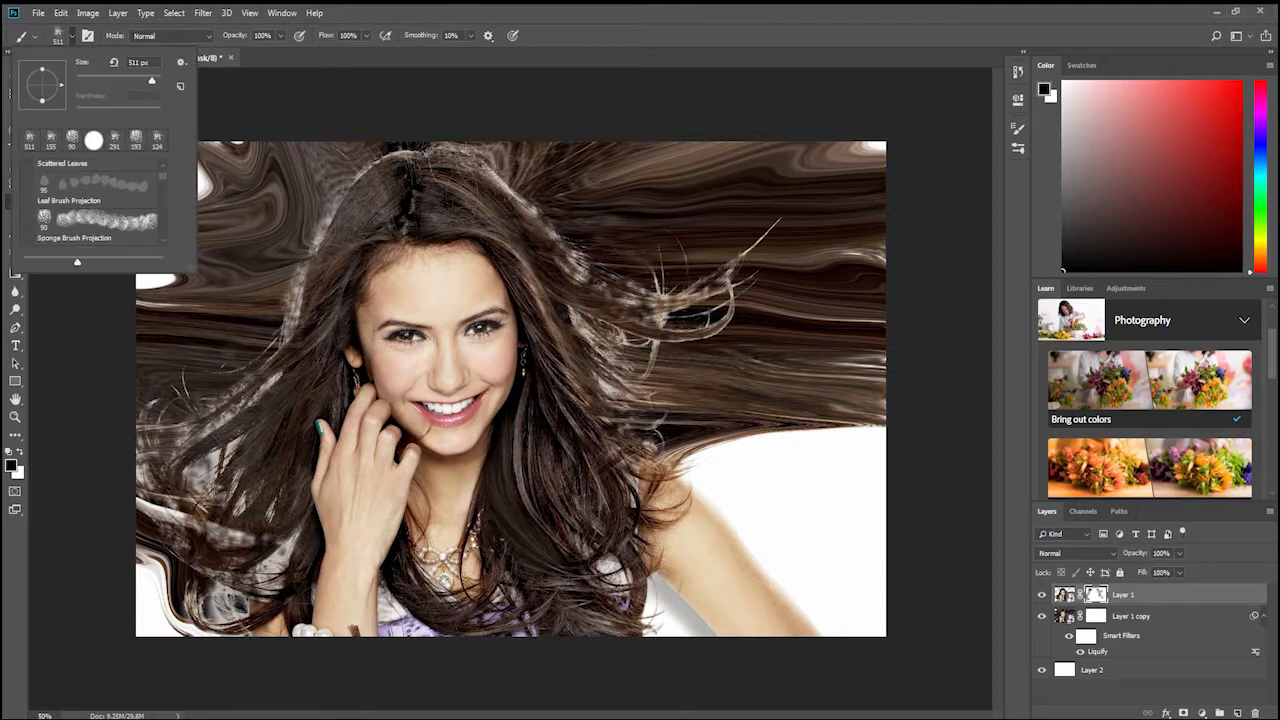
pyautogui.click(136, 140)
pyautogui.click(572, 258)
pyautogui.click(522, 201)
pyautogui.click(486, 169)
pyautogui.click(501, 188)
pyautogui.click(426, 155)
pyautogui.click(393, 158)
pyautogui.click(360, 176)
pyautogui.click(329, 216)
pyautogui.click(291, 306)
pyautogui.click(295, 302)
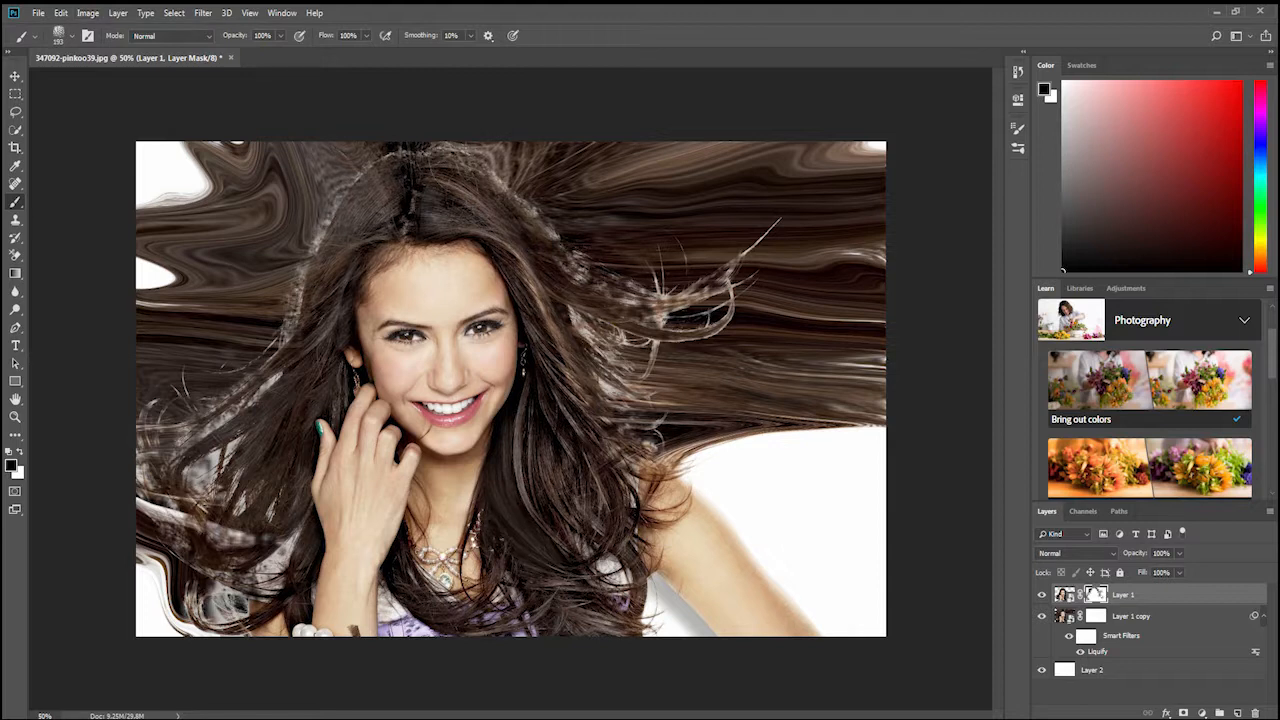
pyautogui.click(70, 35)
pyautogui.click(157, 140)
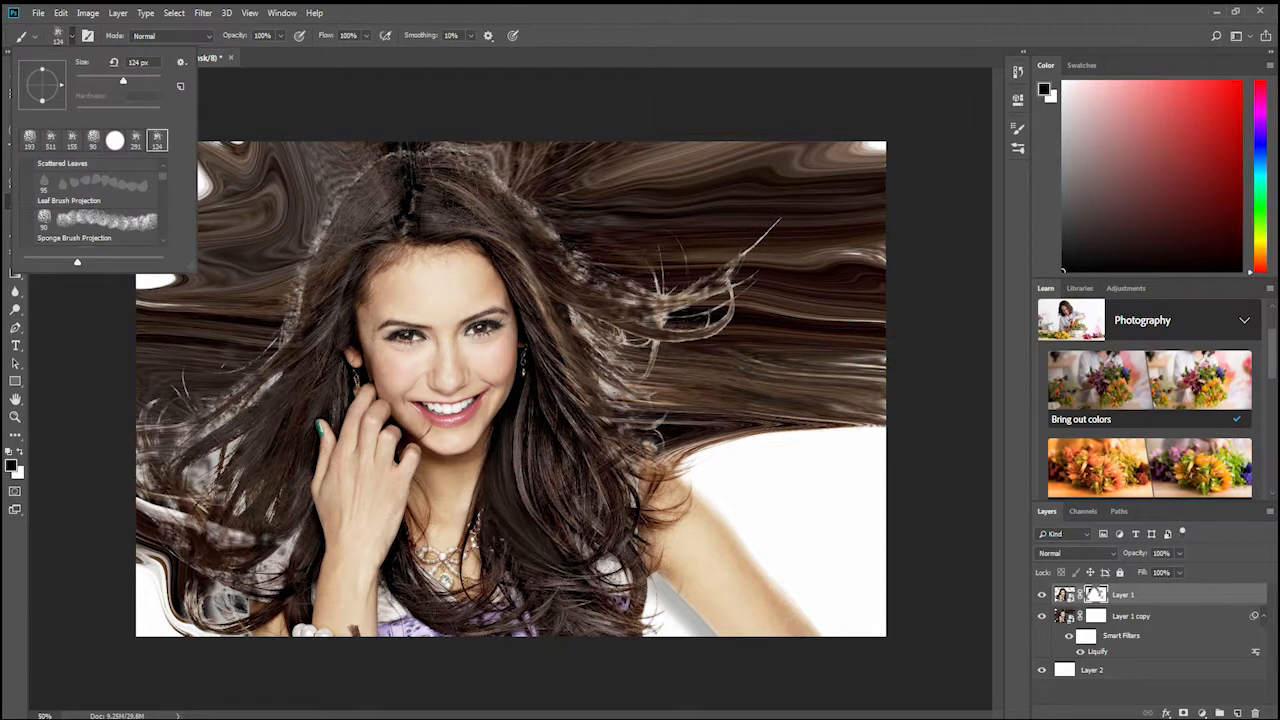
pyautogui.scroll(-2, 98, 205)
pyautogui.scroll(-4, 98, 205)
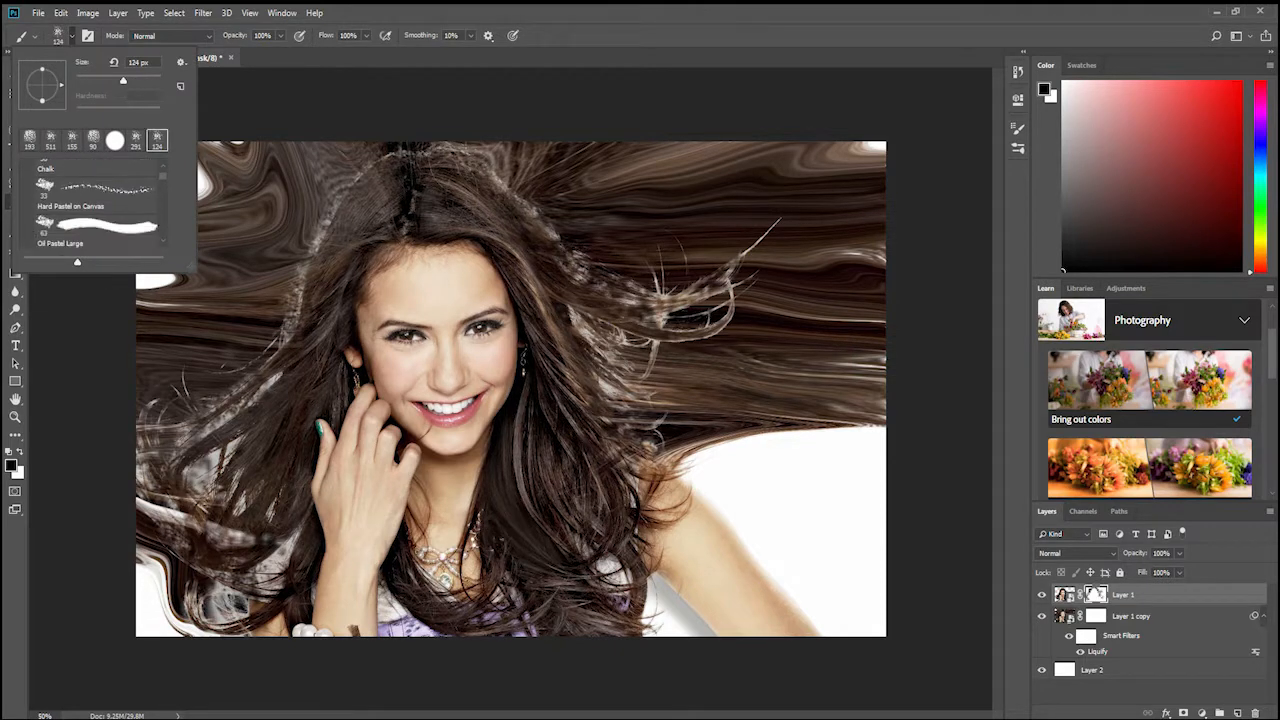
pyautogui.scroll(1, 98, 205)
pyautogui.click(95, 197)
pyautogui.scroll(-5, 98, 205)
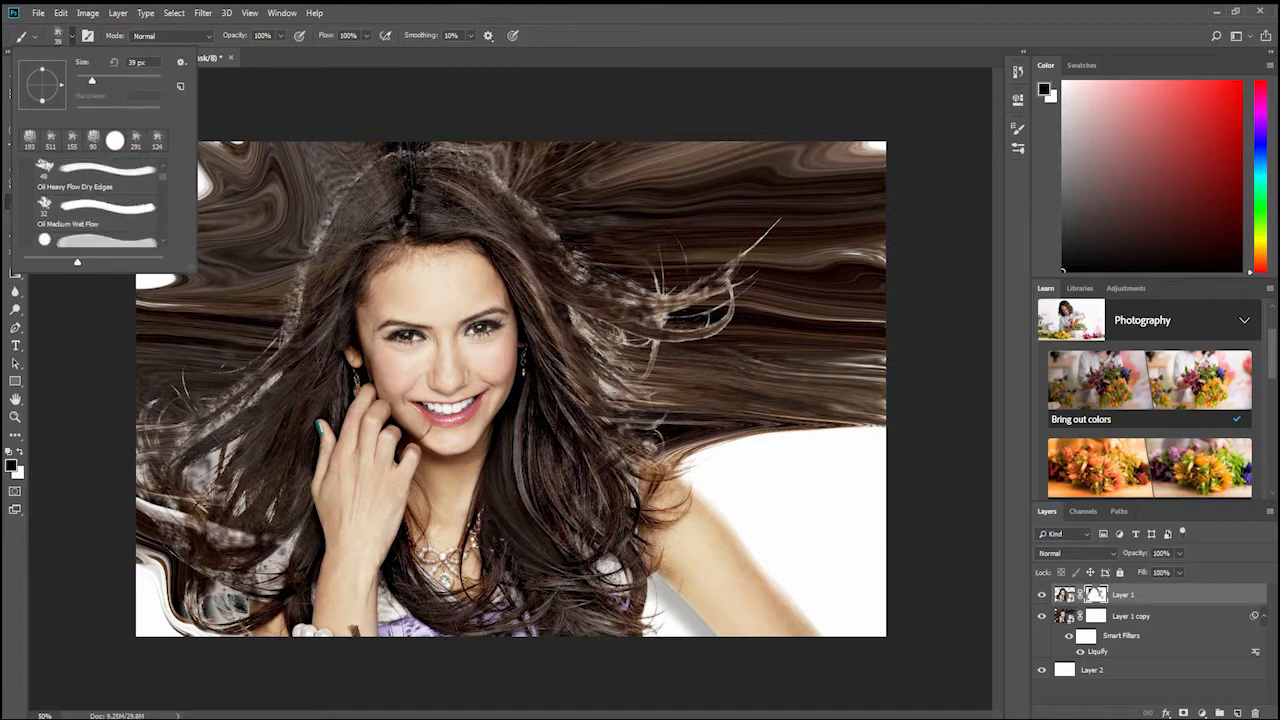
pyautogui.scroll(1, 98, 205)
pyautogui.click(95, 227)
pyautogui.press('Return')
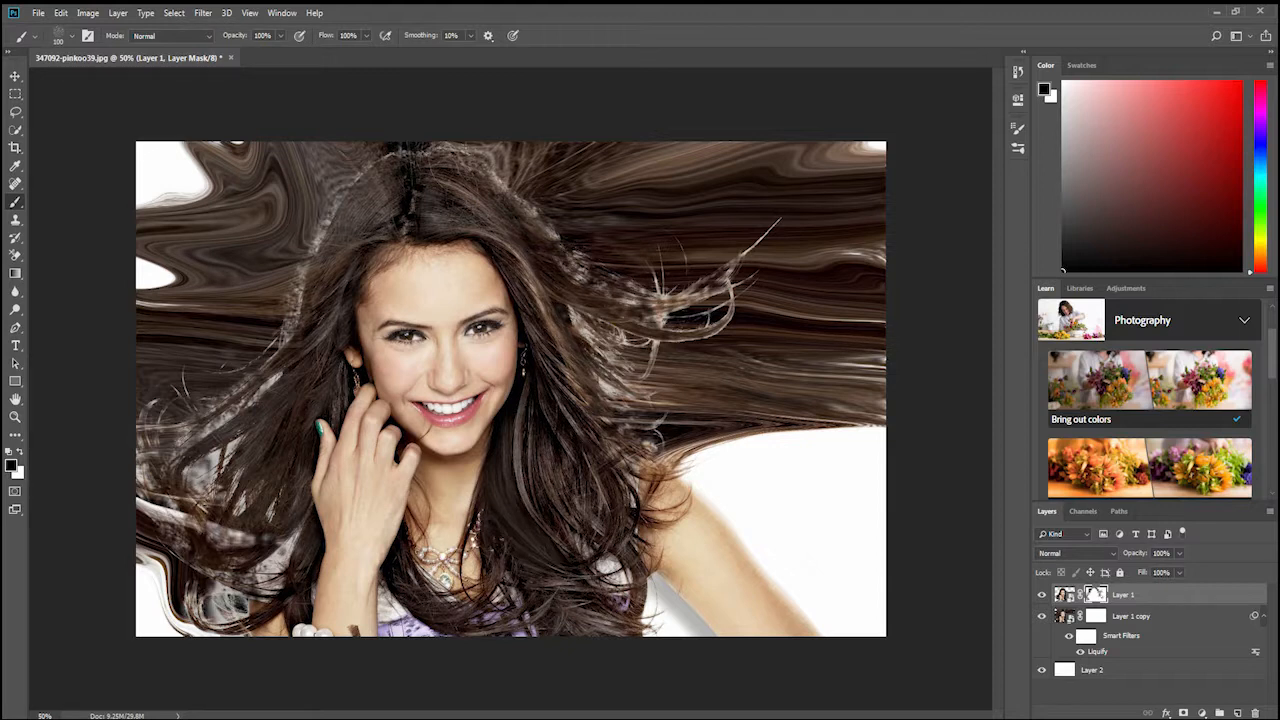
pyautogui.moveTo(705, 300); pyautogui.dragTo(657, 309)
pyautogui.hotkey('ctrl', 'z')
pyautogui.click(706, 307)
pyautogui.hotkey('ctrl', 'z')
# - Hide Layer 1 copy and undo the last mask strokes on the upper arm
pyautogui.click(1042, 616)
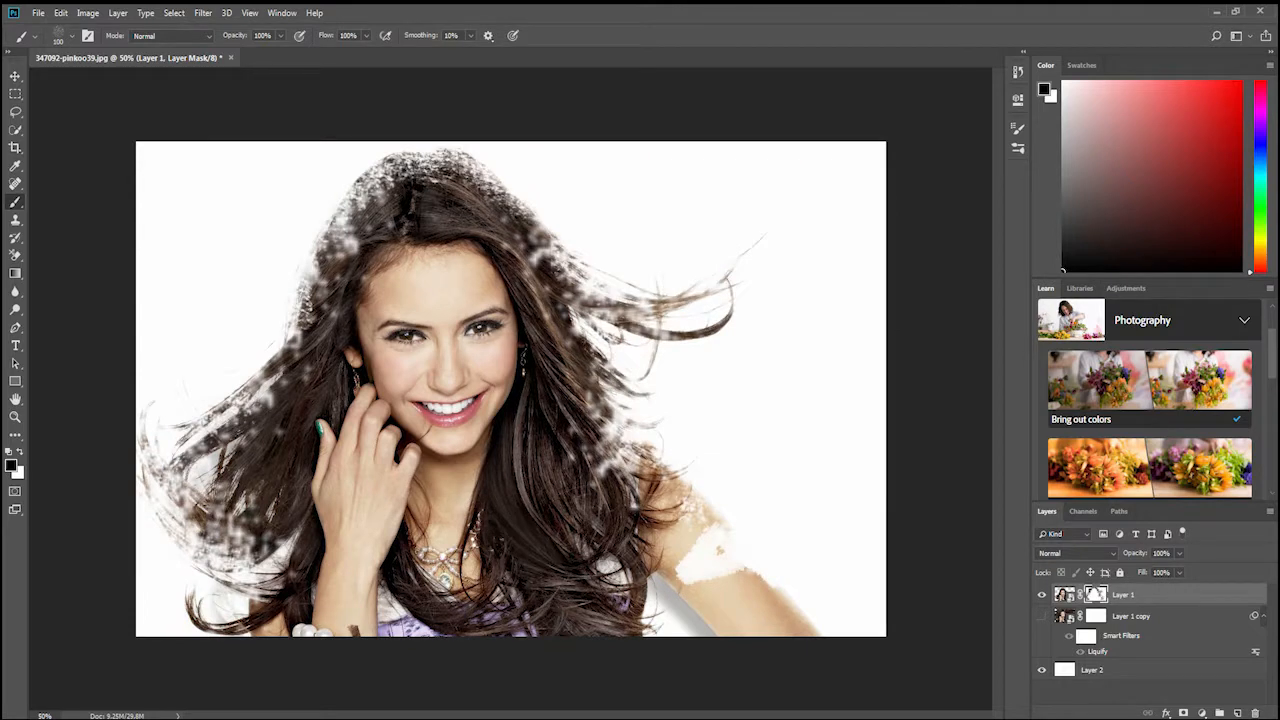
pyautogui.hotkey('ctrl', 'alt', 'z')
pyautogui.hotkey('ctrl', 'alt', 'z')
pyautogui.hotkey('ctrl', 'alt', 'z')
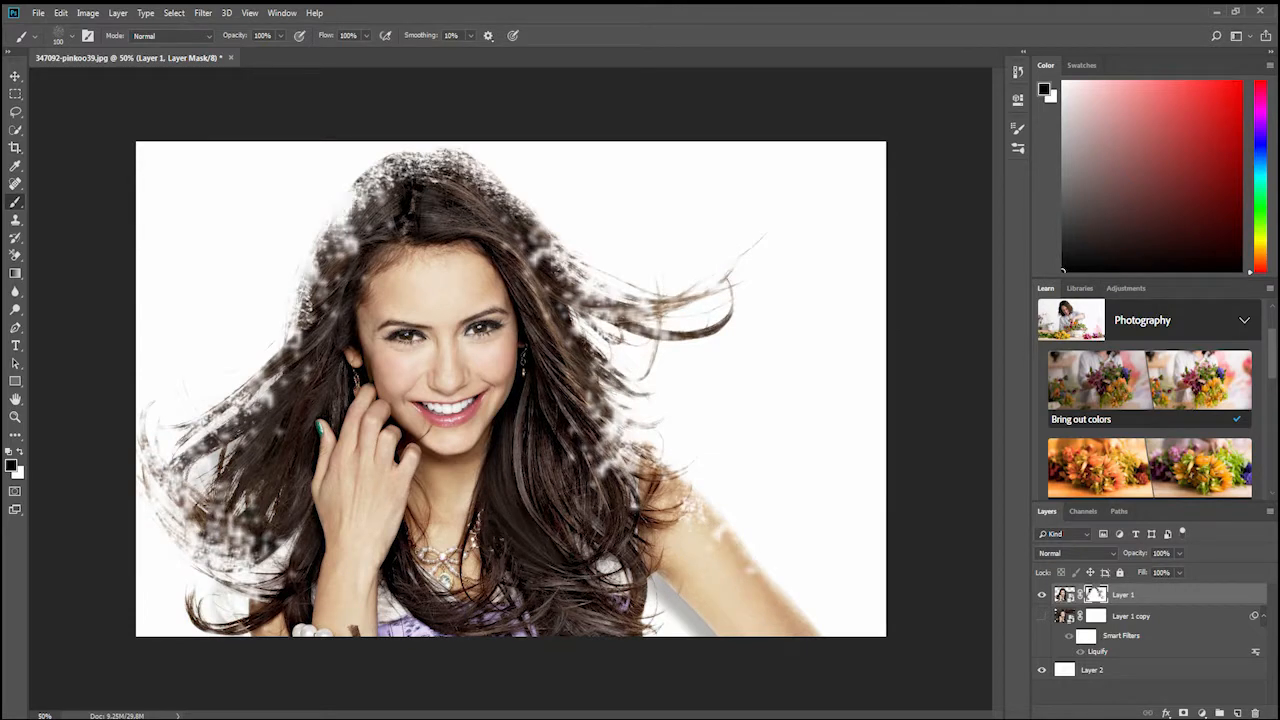
# - Choose the tfe4-4 brush at 155 px and mask the hair edge on the image's left side and the crown in Layer 1
pyautogui.click(70, 35)
pyautogui.scroll(-5, 100, 200)
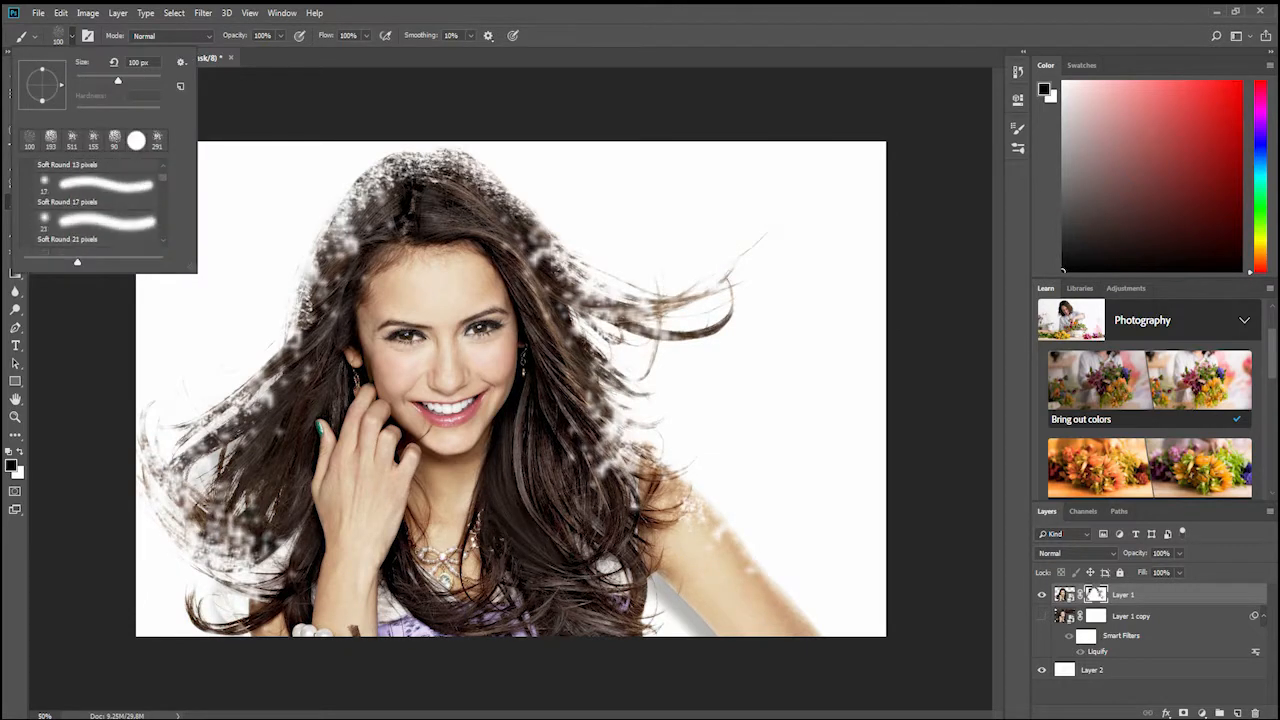
pyautogui.scroll(-4, 100, 200)
pyautogui.click(100, 206)
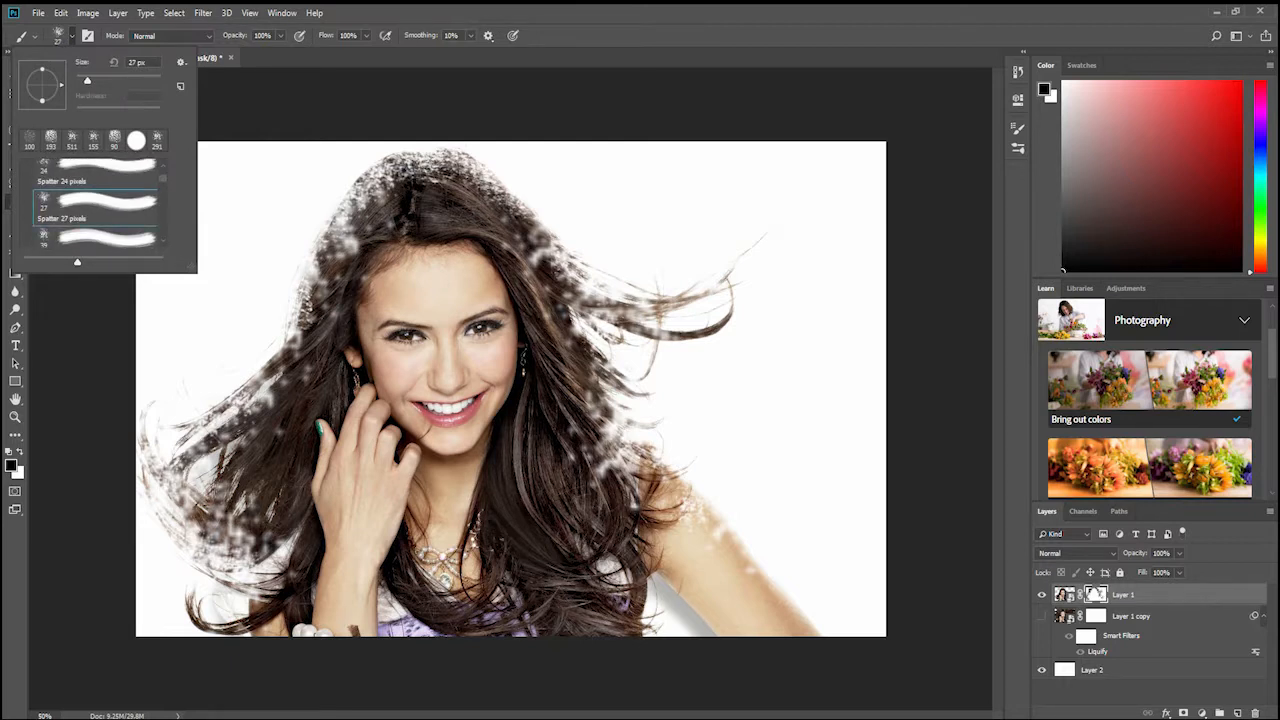
pyautogui.scroll(-1, 100, 200)
pyautogui.click(100, 222)
pyautogui.scroll(-6, 100, 200)
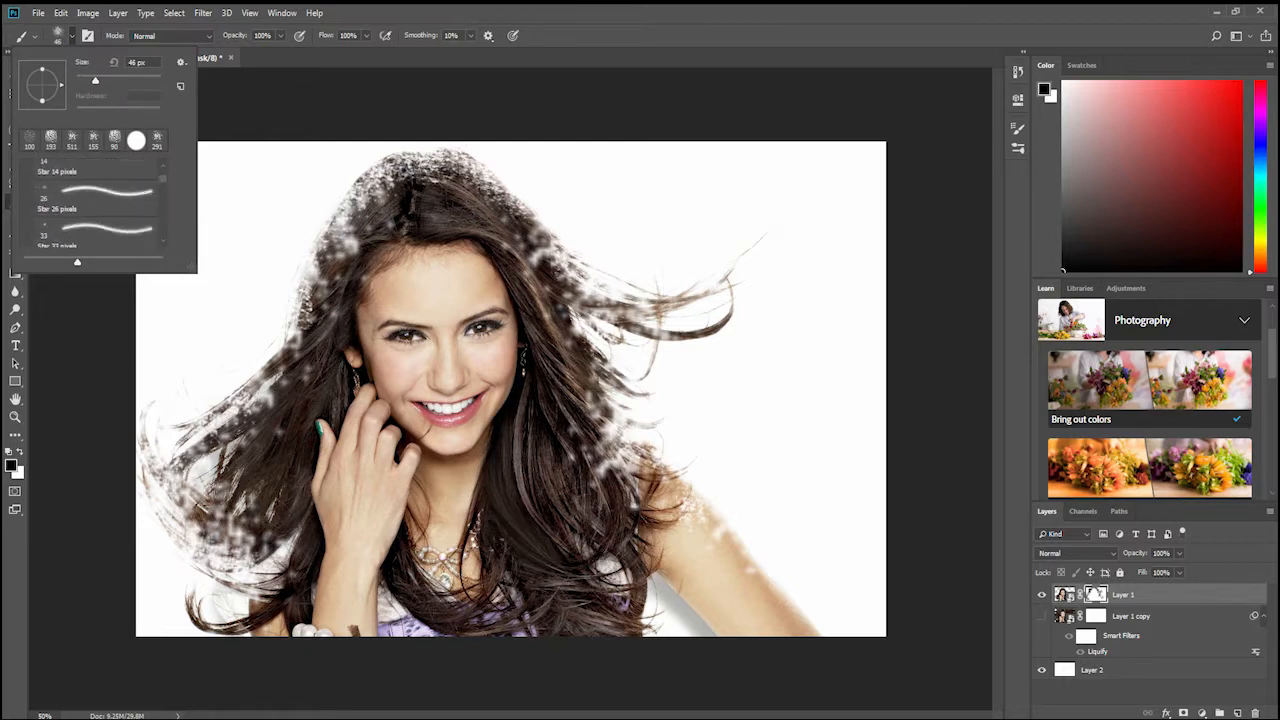
pyautogui.scroll(-8, 100, 200)
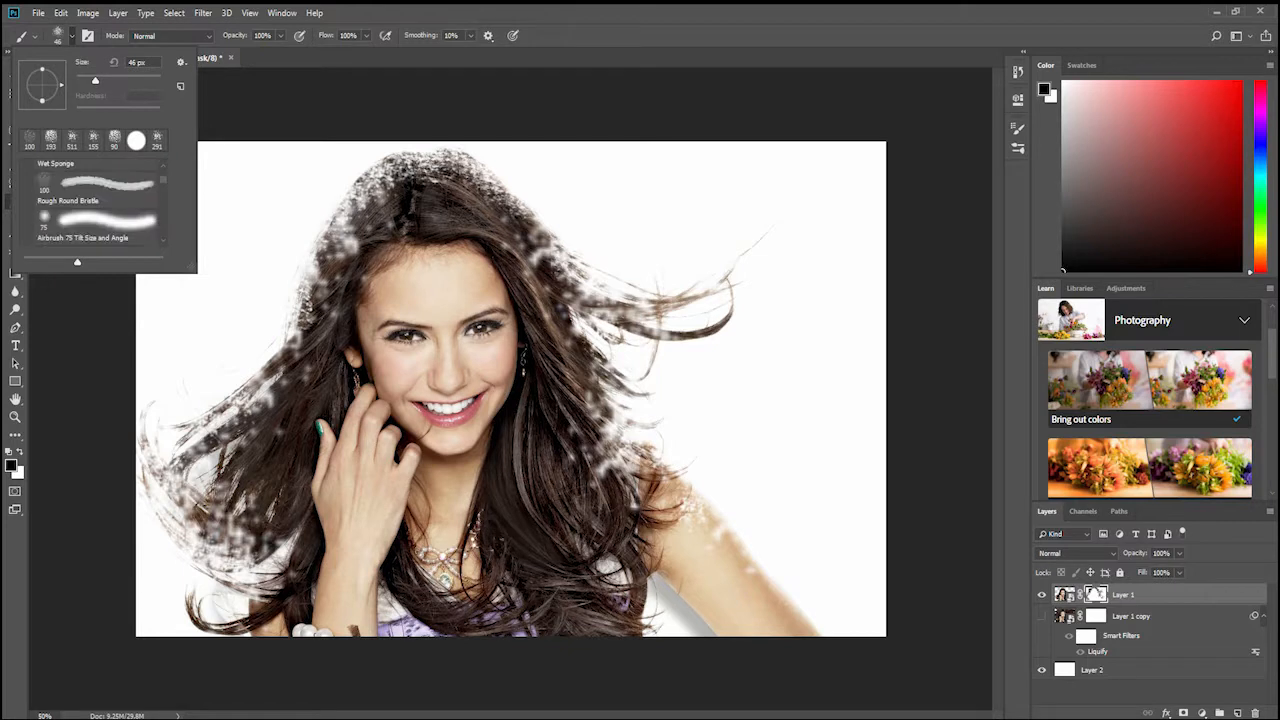
pyautogui.scroll(-3, 100, 200)
pyautogui.click(100, 224)
pyautogui.moveTo(95, 80); pyautogui.dragTo(130, 80)
pyautogui.moveTo(385, 170)
pyautogui.mouseDown()
pyautogui.moveTo(322, 246)
pyautogui.moveTo(294, 320)
pyautogui.mouseUp()
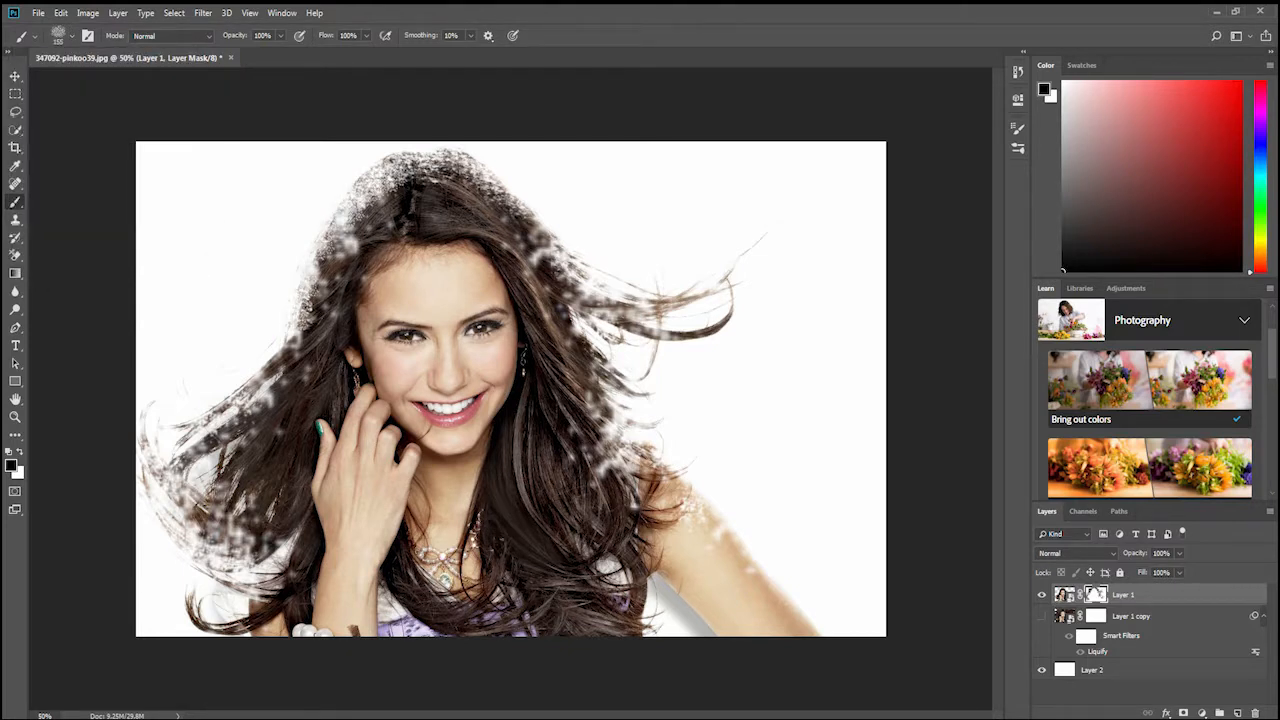
pyautogui.moveTo(446, 162); pyautogui.dragTo(490, 180)
# - Show Layer 1 copy again and scatter mask strokes over both hair sides, the crown and the flying strands of Layer 1
pyautogui.click(1041, 616)
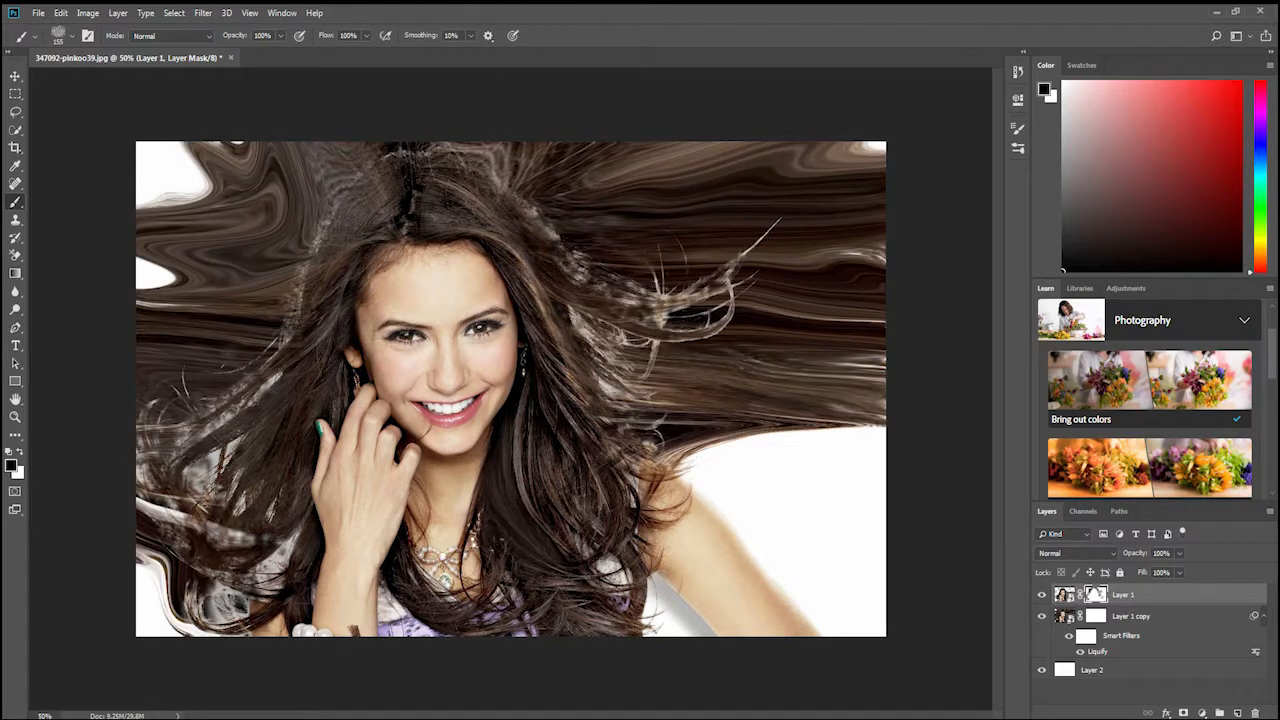
pyautogui.moveTo(319, 240); pyautogui.dragTo(285, 345)
pyautogui.moveTo(143, 440)
pyautogui.mouseDown()
pyautogui.moveTo(146, 450)
pyautogui.moveTo(217, 423)
pyautogui.moveTo(288, 339)
pyautogui.mouseUp()
pyautogui.moveTo(646, 398)
pyautogui.mouseDown()
pyautogui.moveTo(630, 394)
pyautogui.moveTo(636, 290)
pyautogui.moveTo(738, 260)
pyautogui.mouseUp()
pyautogui.moveTo(560, 248)
pyautogui.mouseDown()
pyautogui.moveTo(480, 180)
pyautogui.moveTo(392, 154)
pyautogui.mouseUp()
pyautogui.moveTo(282, 374); pyautogui.dragTo(208, 408)
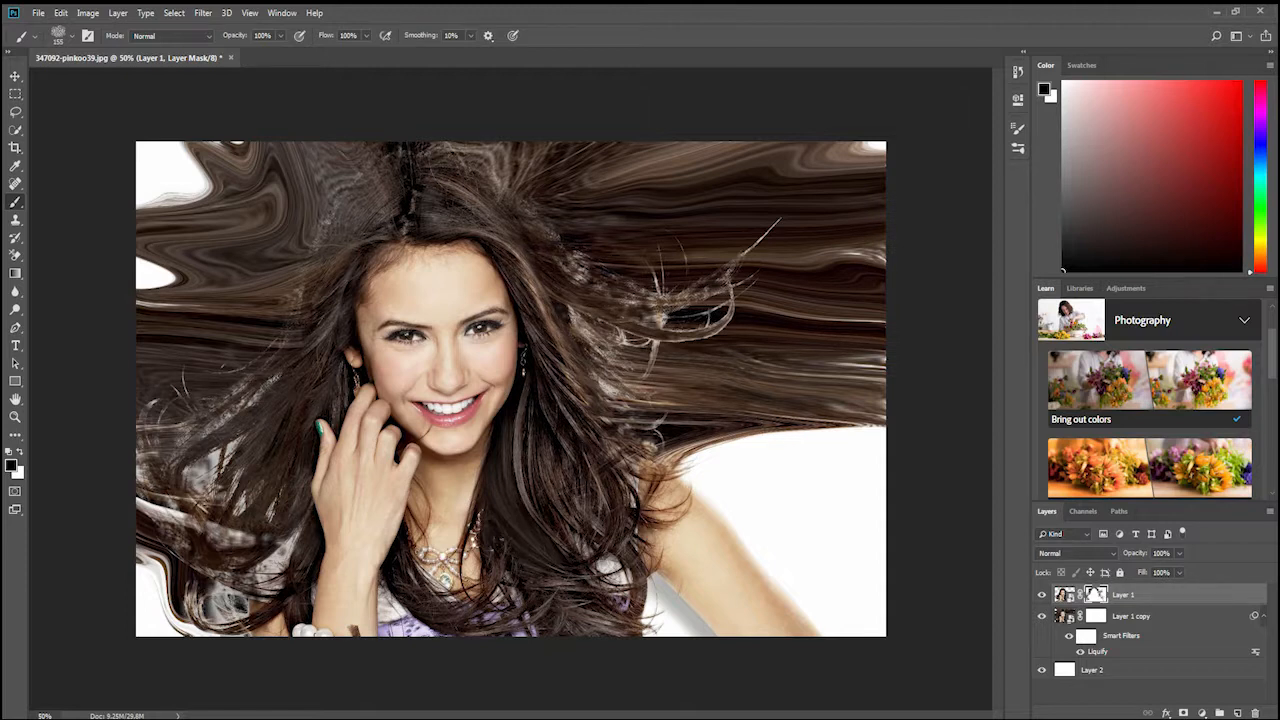
# - With Layer 1 copy temporarily hidden, mask more speckles out of Layer 1 along the crown
pyautogui.click(1041, 616)
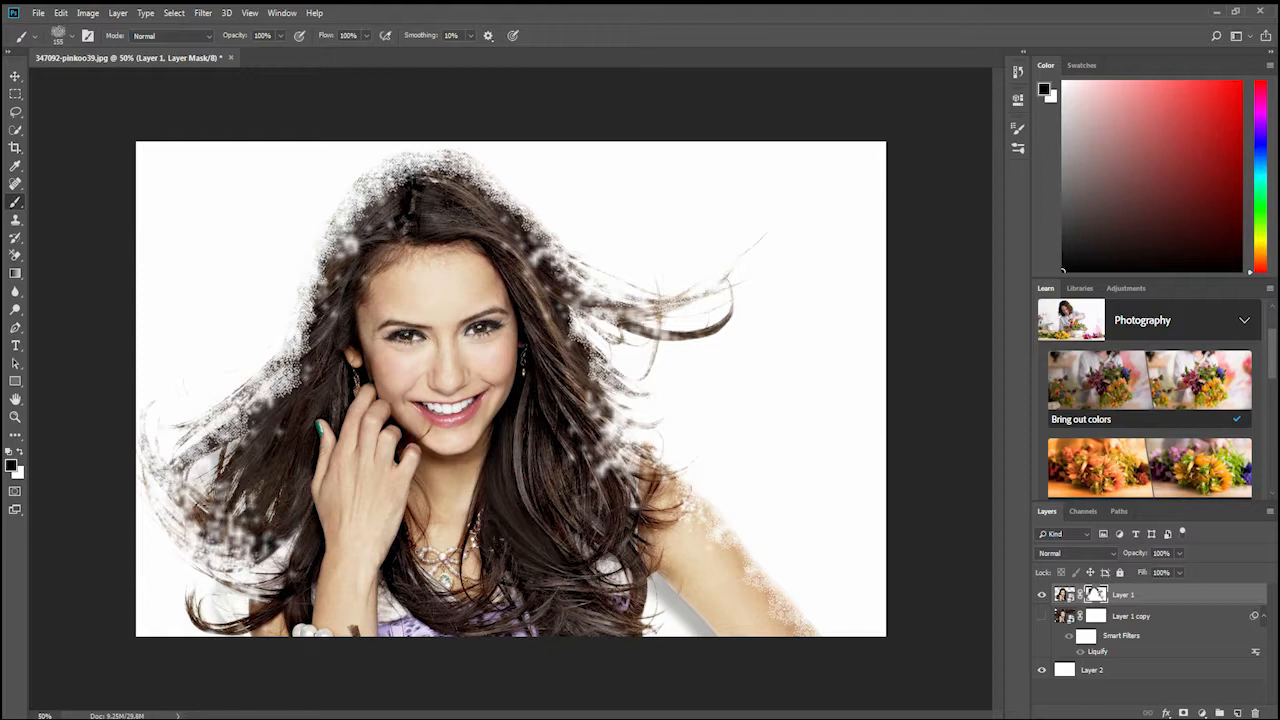
pyautogui.moveTo(394, 158)
pyautogui.mouseDown()
pyautogui.moveTo(451, 156)
pyautogui.moveTo(506, 194)
pyautogui.mouseUp()
pyautogui.click(1041, 616)
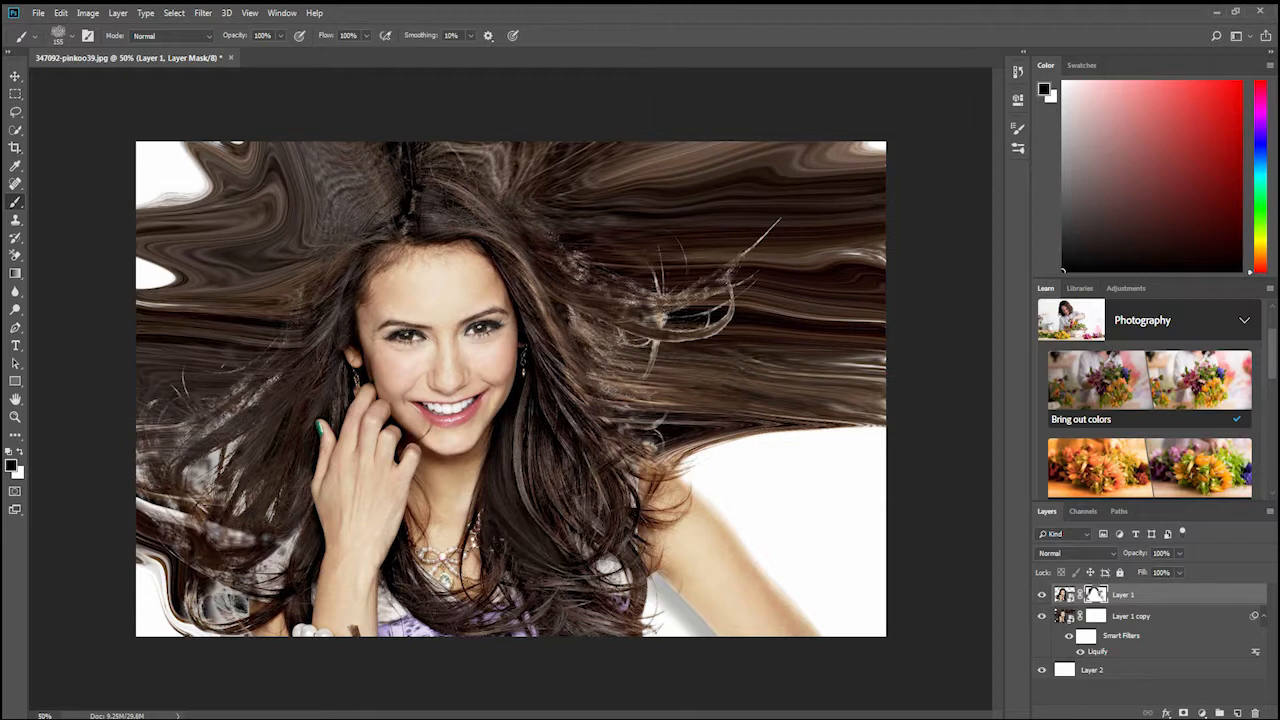
# - Invert Layer 1 copy's mask to black and paint white speckles along both hair sides and the crown
pyautogui.click(1096, 616)
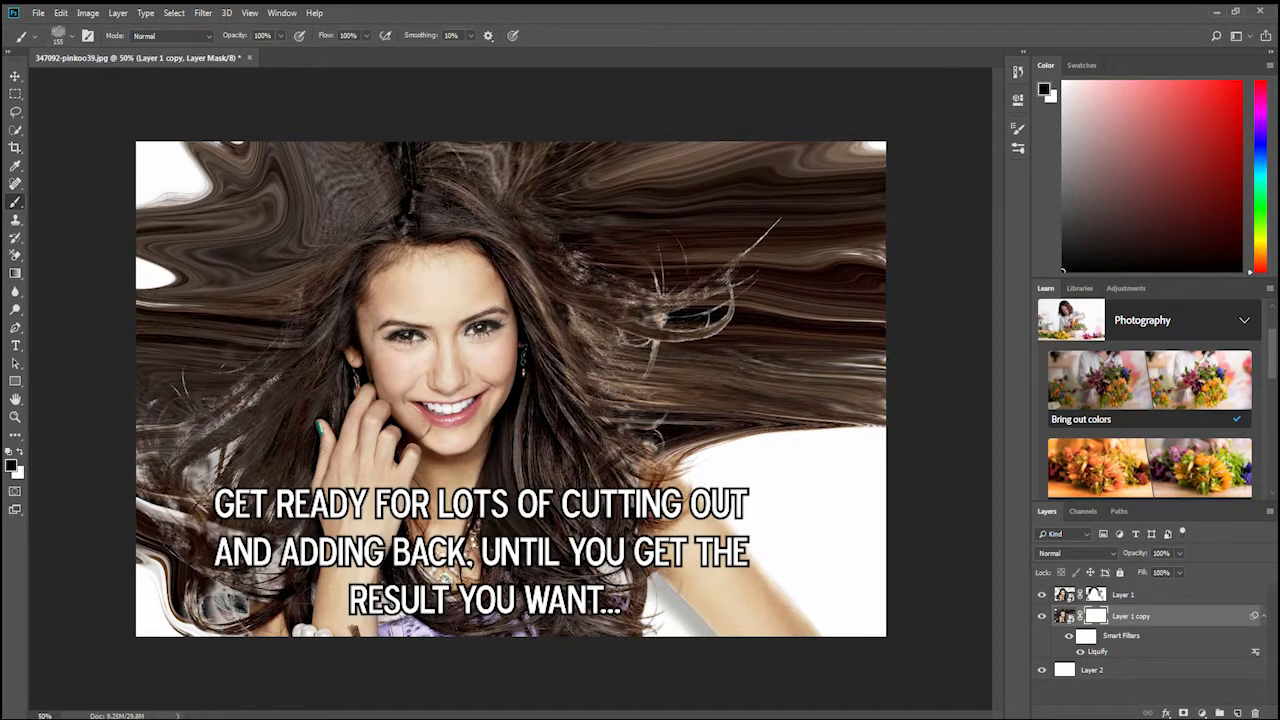
pyautogui.hotkey('ctrl', 'i')
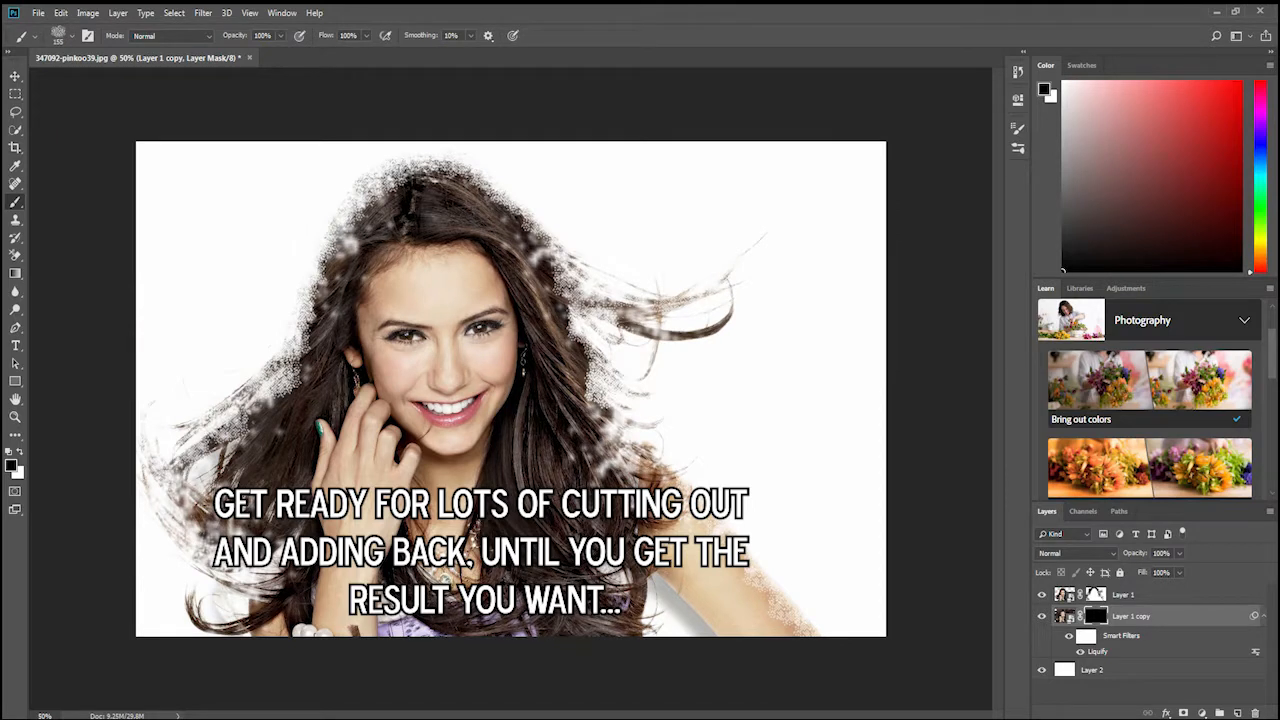
pyautogui.press('x')
pyautogui.click(274, 327)
pyautogui.moveTo(304, 277)
pyautogui.mouseDown()
pyautogui.moveTo(283, 337)
pyautogui.moveTo(164, 456)
pyautogui.mouseUp()
pyautogui.moveTo(330, 235)
pyautogui.mouseDown()
pyautogui.moveTo(418, 172)
pyautogui.moveTo(530, 224)
pyautogui.moveTo(606, 358)
pyautogui.moveTo(613, 440)
pyautogui.moveTo(644, 422)
pyautogui.moveTo(619, 323)
pyautogui.moveTo(535, 225)
pyautogui.mouseUp()
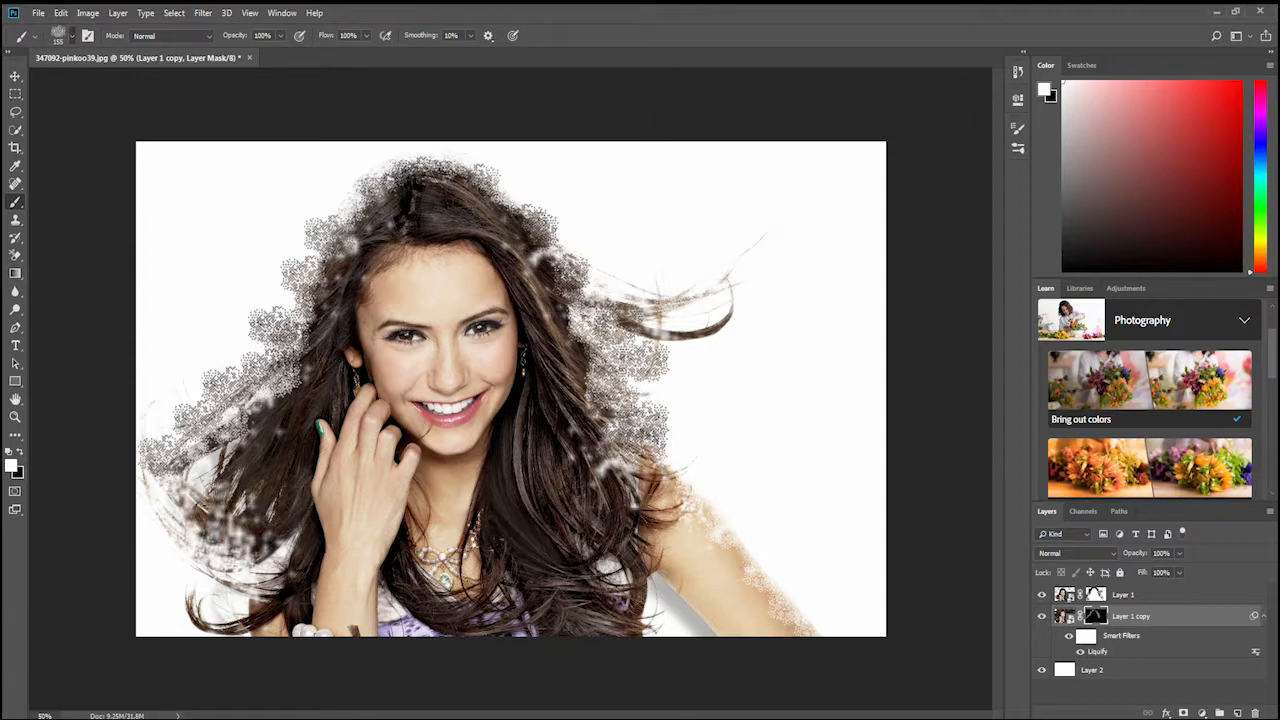
# - Enlarge the scatter brush to 255 px and reveal dabs of Layer 1 copy down the hair on the image's left side
pyautogui.click(66, 35)
pyautogui.moveTo(131, 80); pyautogui.dragTo(141, 80)
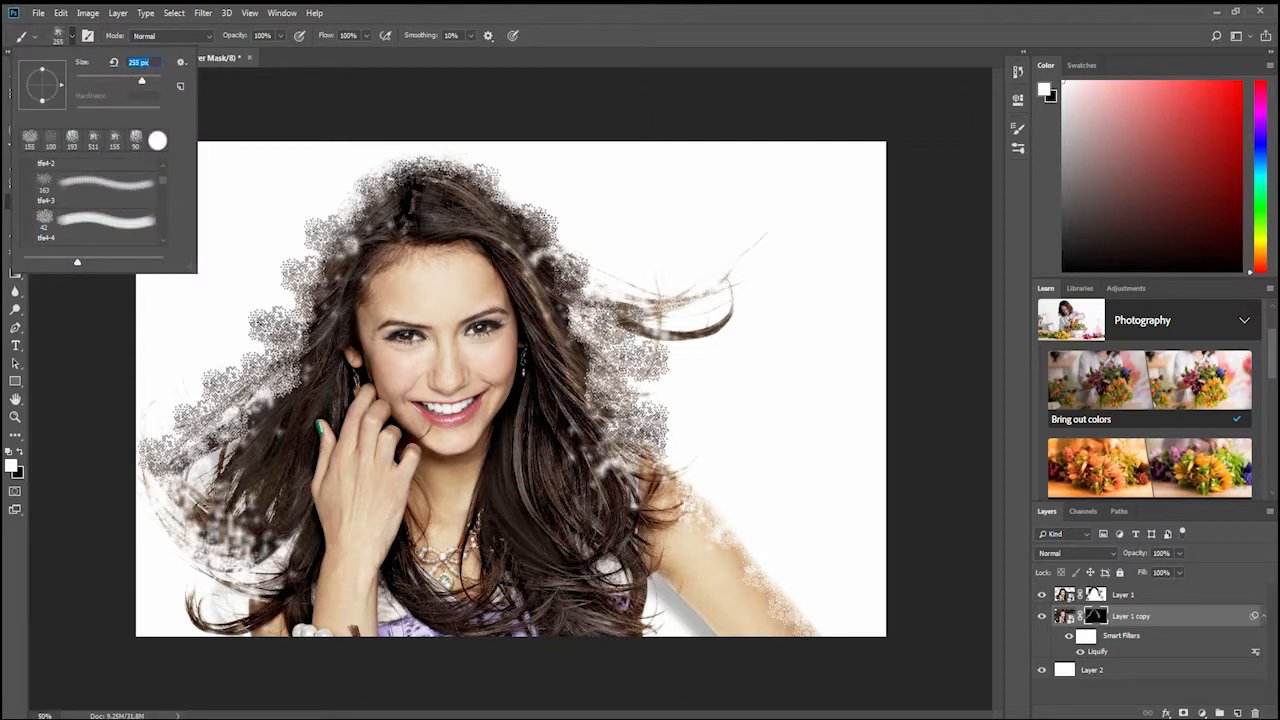
pyautogui.click(290, 312)
pyautogui.click(231, 404)
pyautogui.click(199, 486)
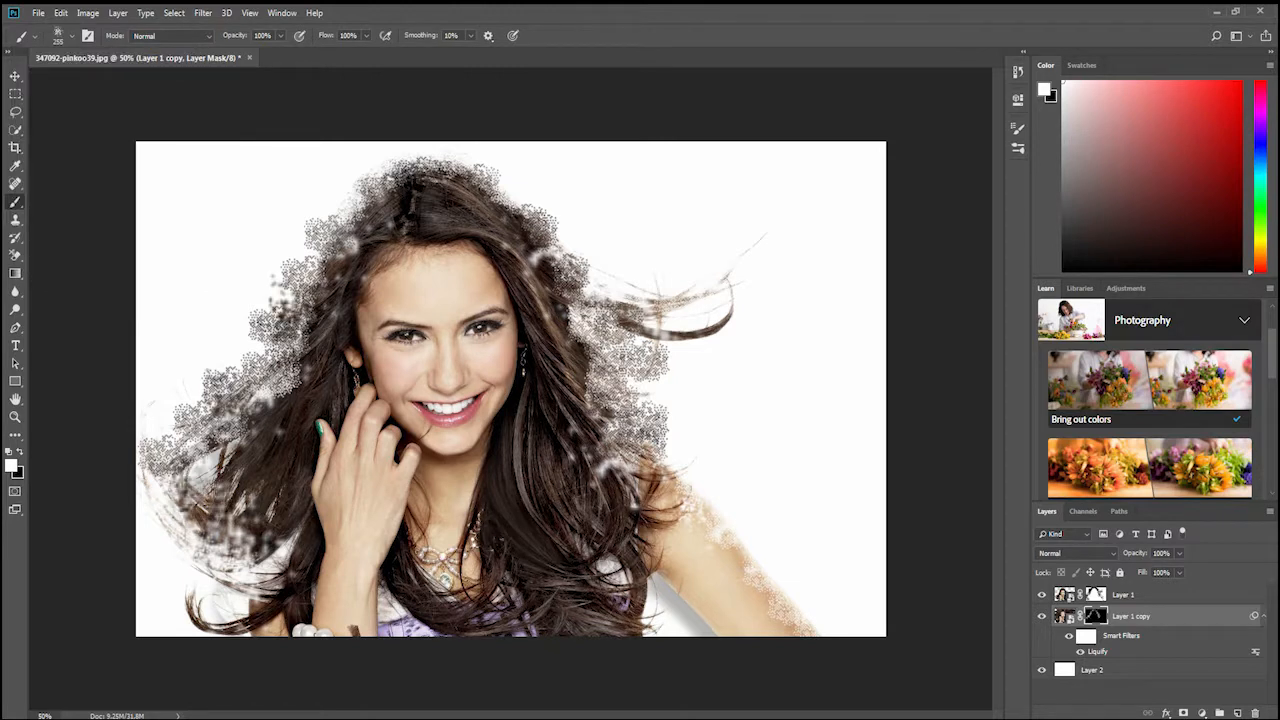
pyautogui.click(239, 558)
# - Reveal more 255 px dabs of Layer 1 copy around the crown and down the hair on the image's right side
pyautogui.click(334, 228)
pyautogui.click(405, 172)
pyautogui.click(533, 204)
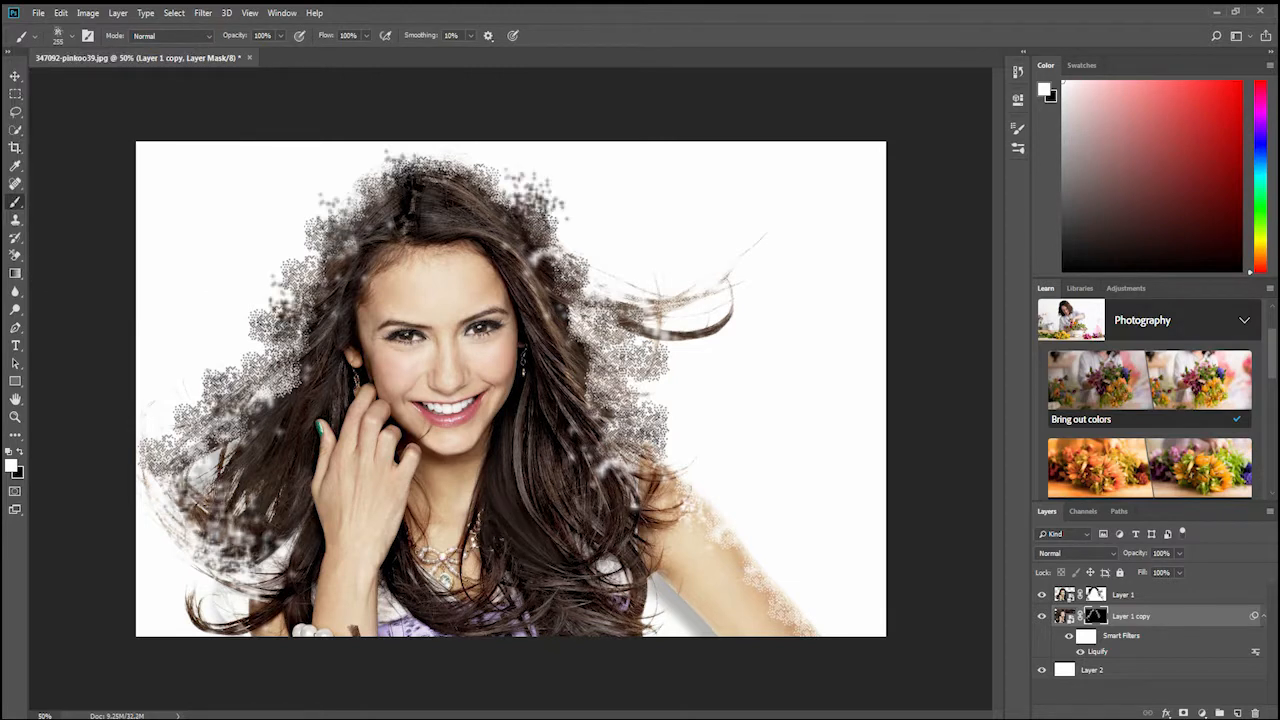
pyautogui.click(580, 314)
pyautogui.click(615, 402)
pyautogui.click(661, 443)
pyautogui.click(366, 188)
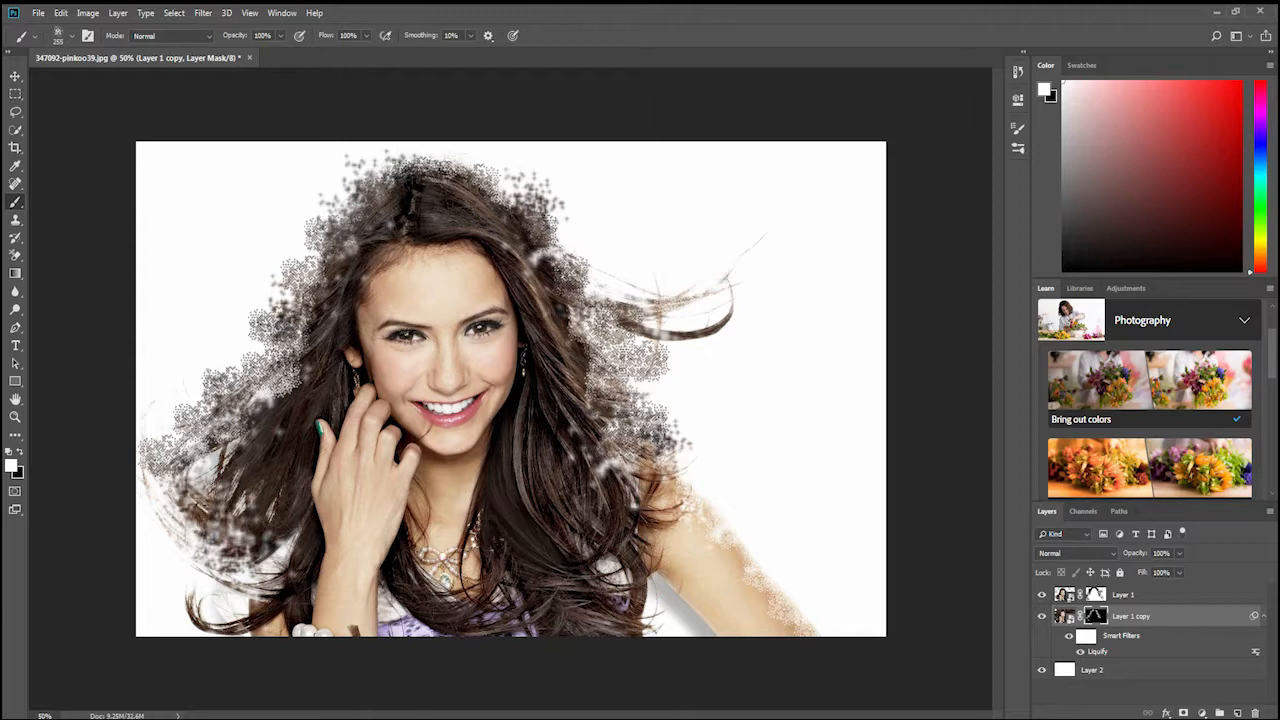
# - Rotate the 255 px brush tip and add white mask dabs at the upper and lower hair on the image's left side
pyautogui.click(60, 35)
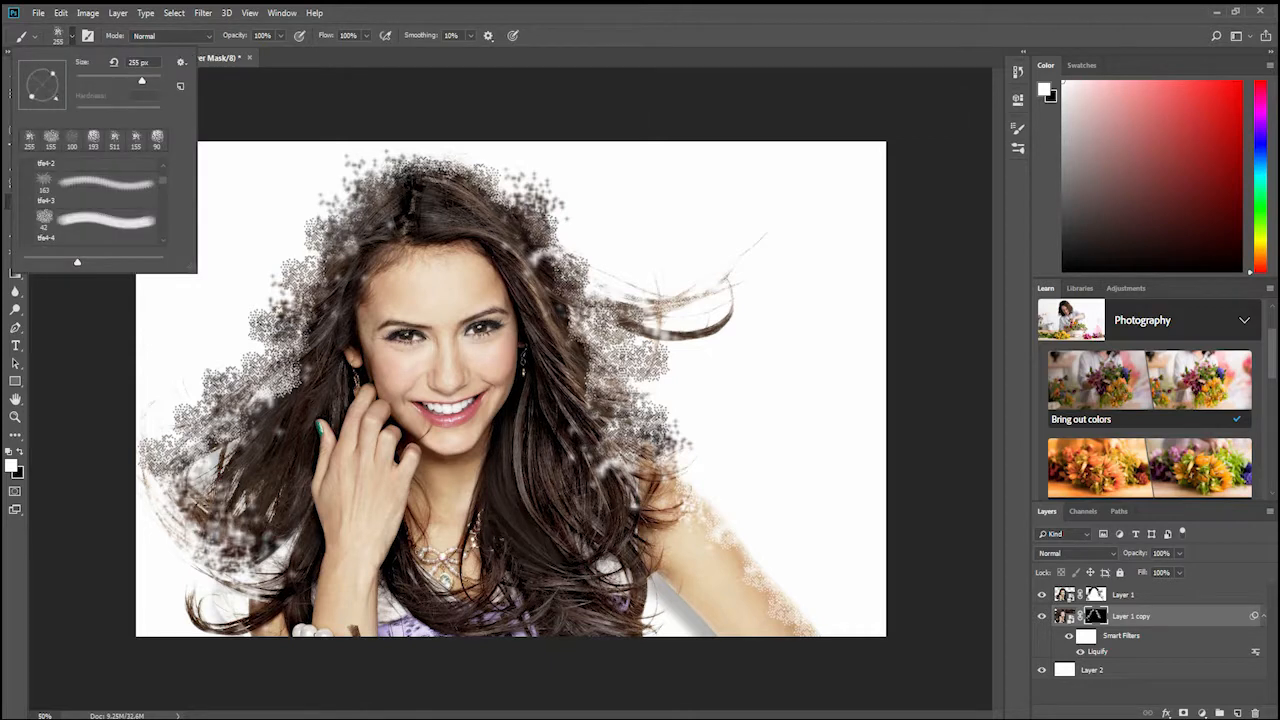
pyautogui.click(307, 244)
pyautogui.click(200, 466)
# - Rotate the brush tip again and add white mask dabs along the right-hand hair and arm, plus the left-hand hair edge
pyautogui.click(60, 35)
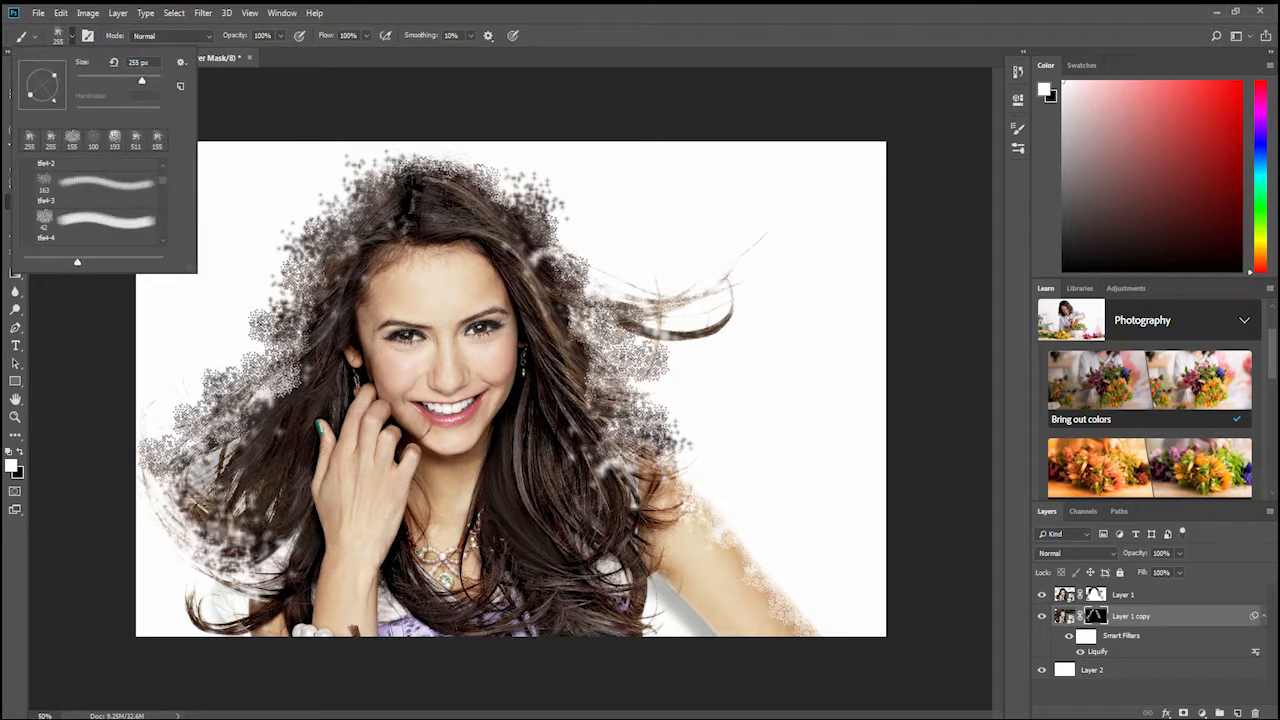
pyautogui.click(635, 398)
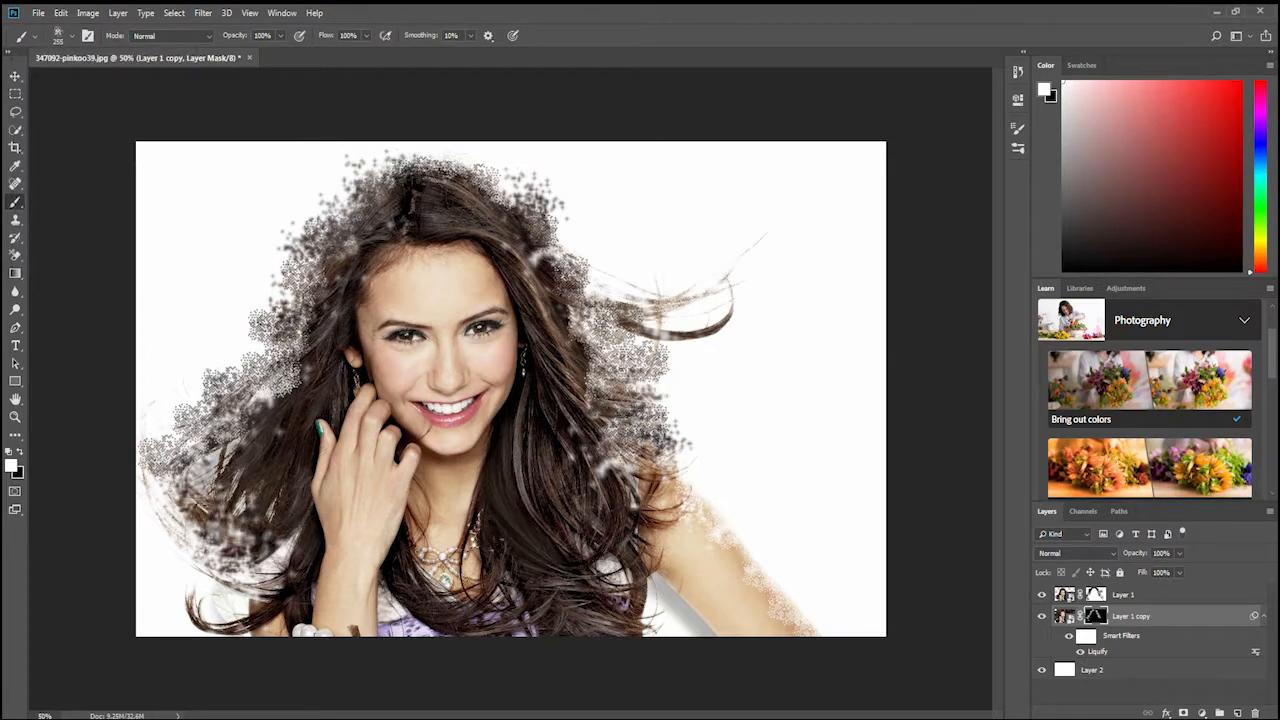
pyautogui.click(582, 282)
pyautogui.click(556, 236)
pyautogui.click(686, 492)
pyautogui.click(756, 578)
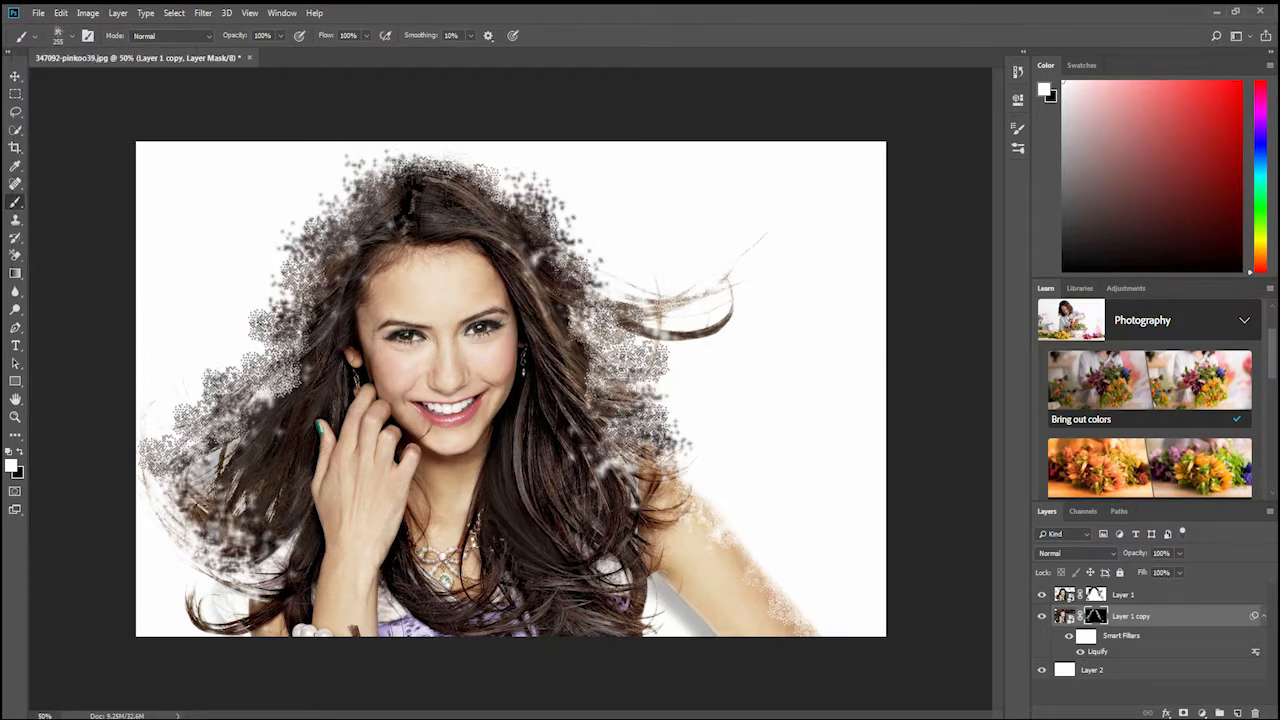
pyautogui.click(322, 217)
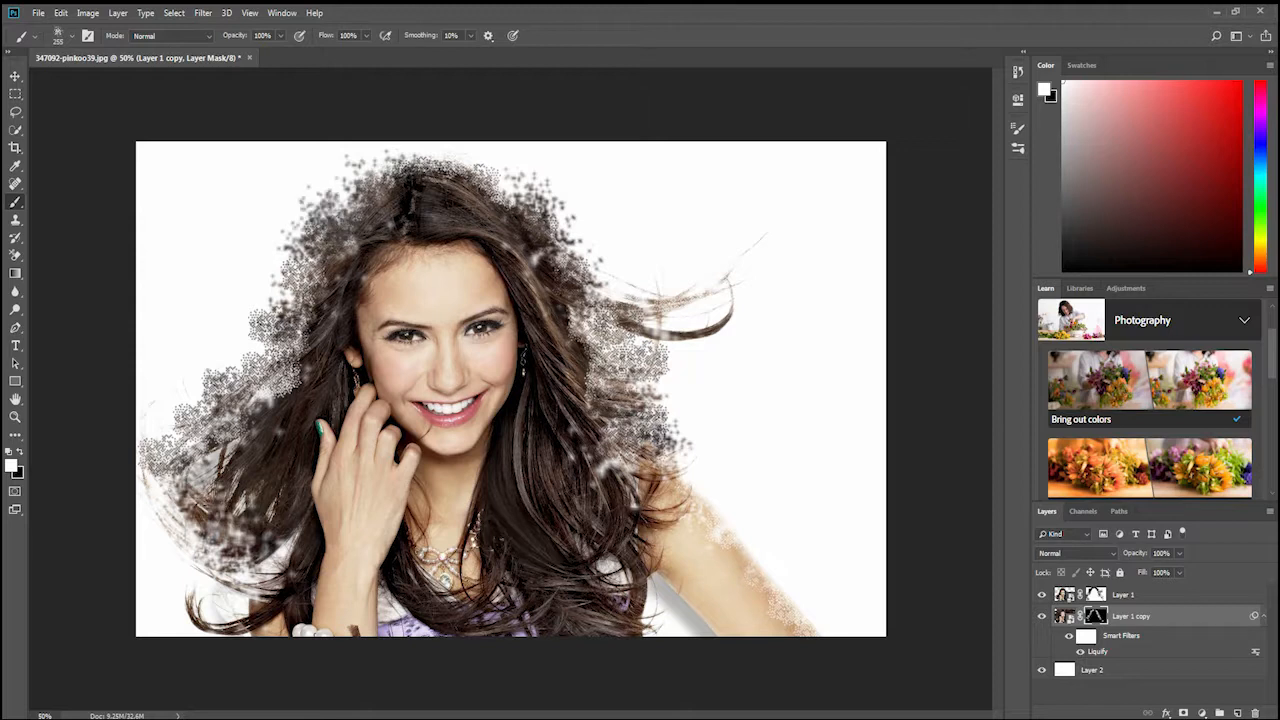
pyautogui.click(252, 355)
# - Switch back to the 155 px brush and stamp three detached speckle spots beside the hair on the image's left side
pyautogui.click(71, 36)
pyautogui.click(93, 140)
pyautogui.click(246, 255)
pyautogui.click(181, 335)
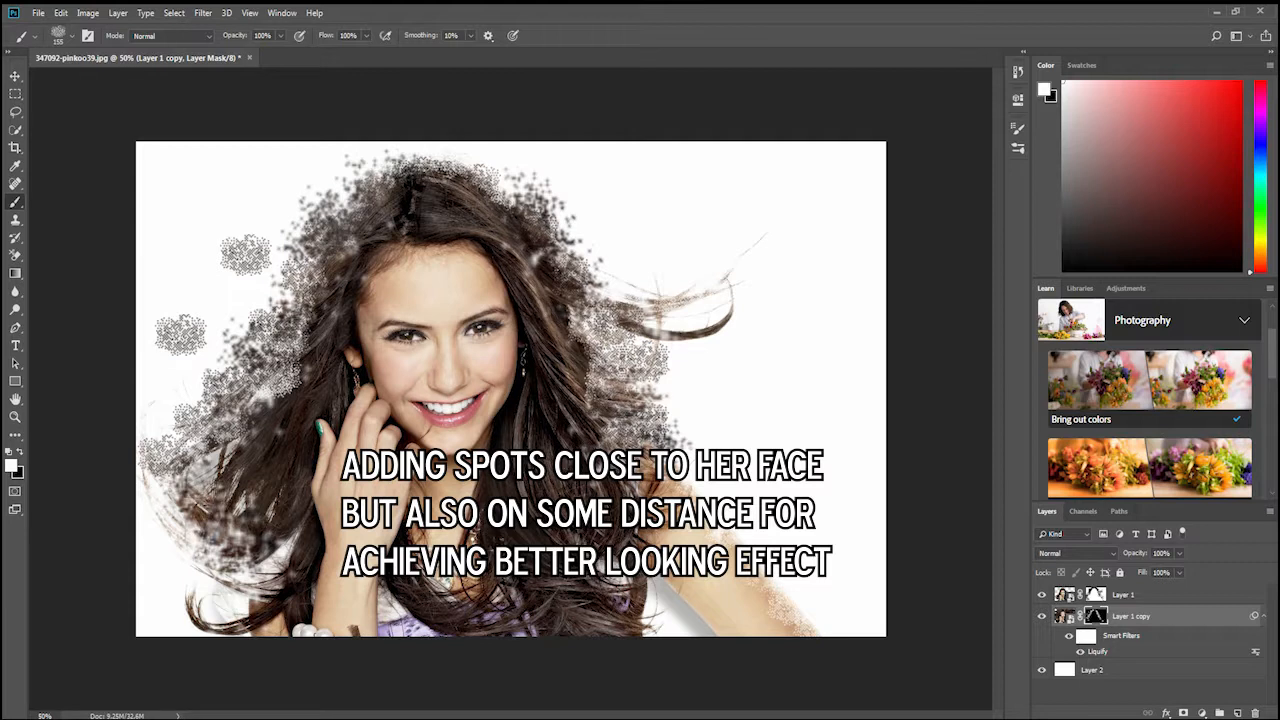
pyautogui.click(181, 256)
# - Stamp further 155 px speckle spots near and away from the hair on the image's right side and above the head
pyautogui.click(690, 194)
pyautogui.click(665, 243)
pyautogui.click(601, 283)
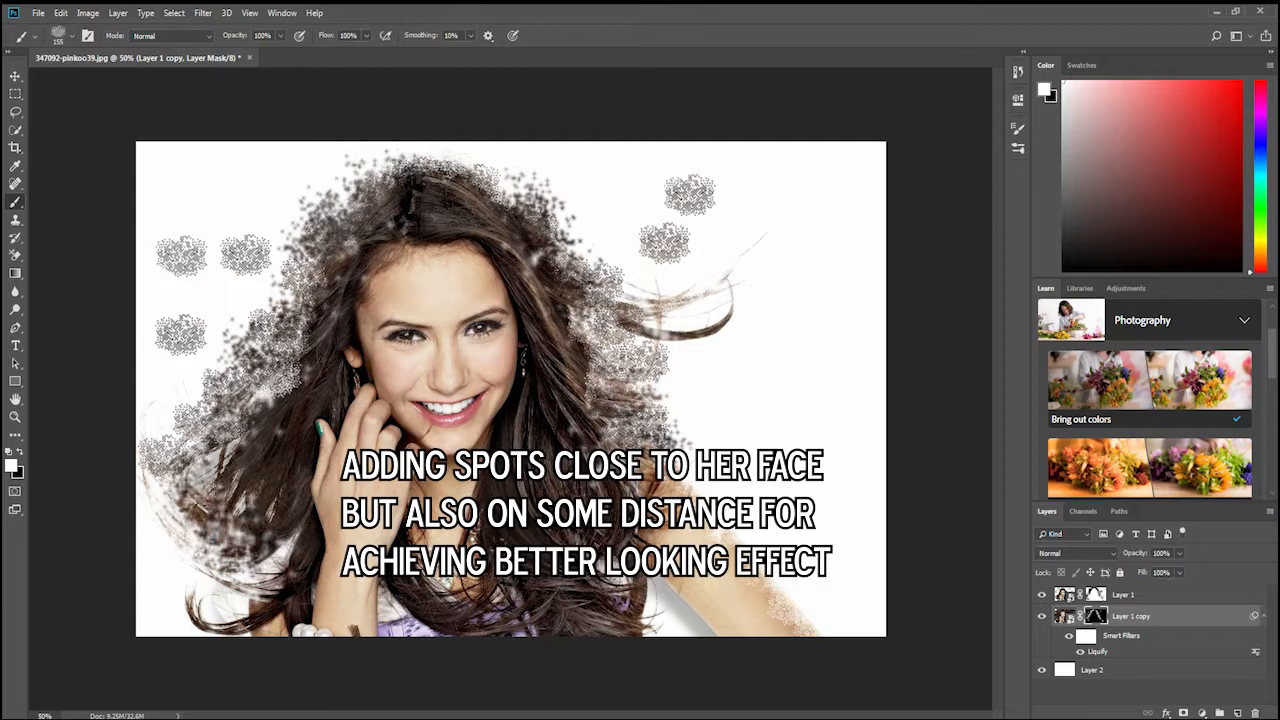
pyautogui.click(754, 421)
pyautogui.click(680, 386)
pyautogui.click(586, 198)
pyautogui.click(494, 162)
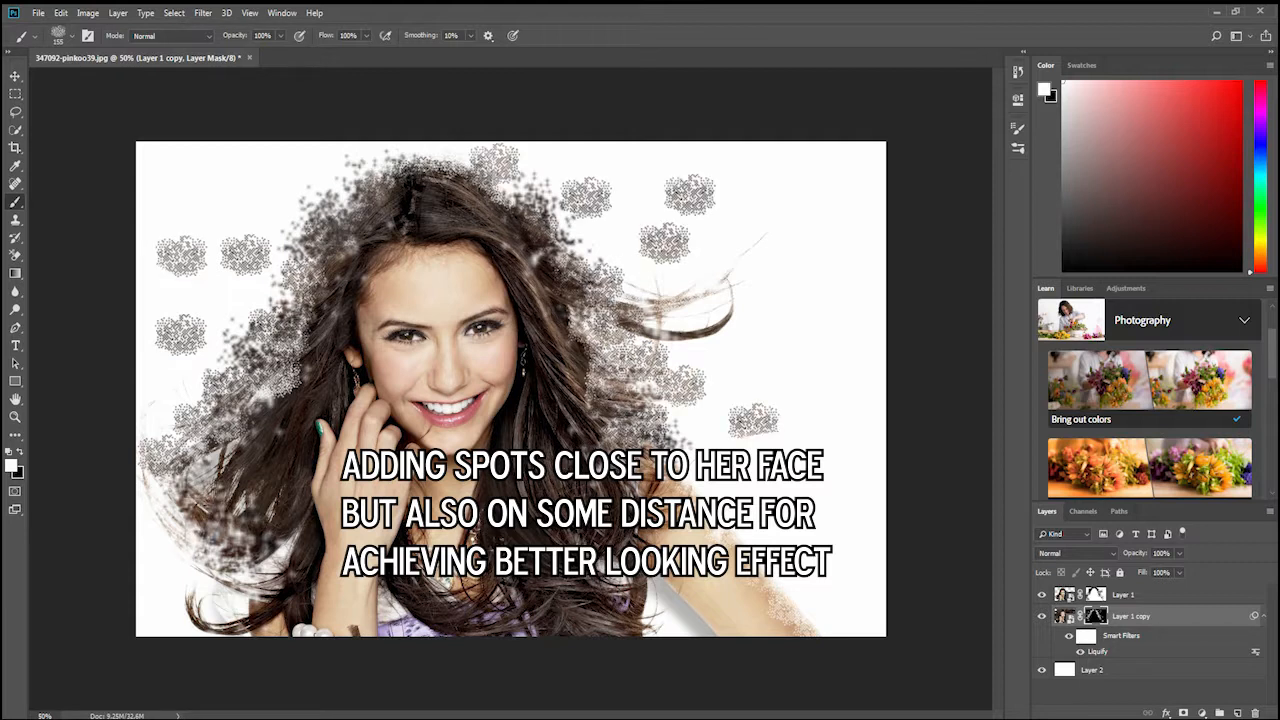
# - Choose the 163 px tfe4-3 brush and add spiky dabs on both sides of the hair and above the crown
pyautogui.click(71, 36)
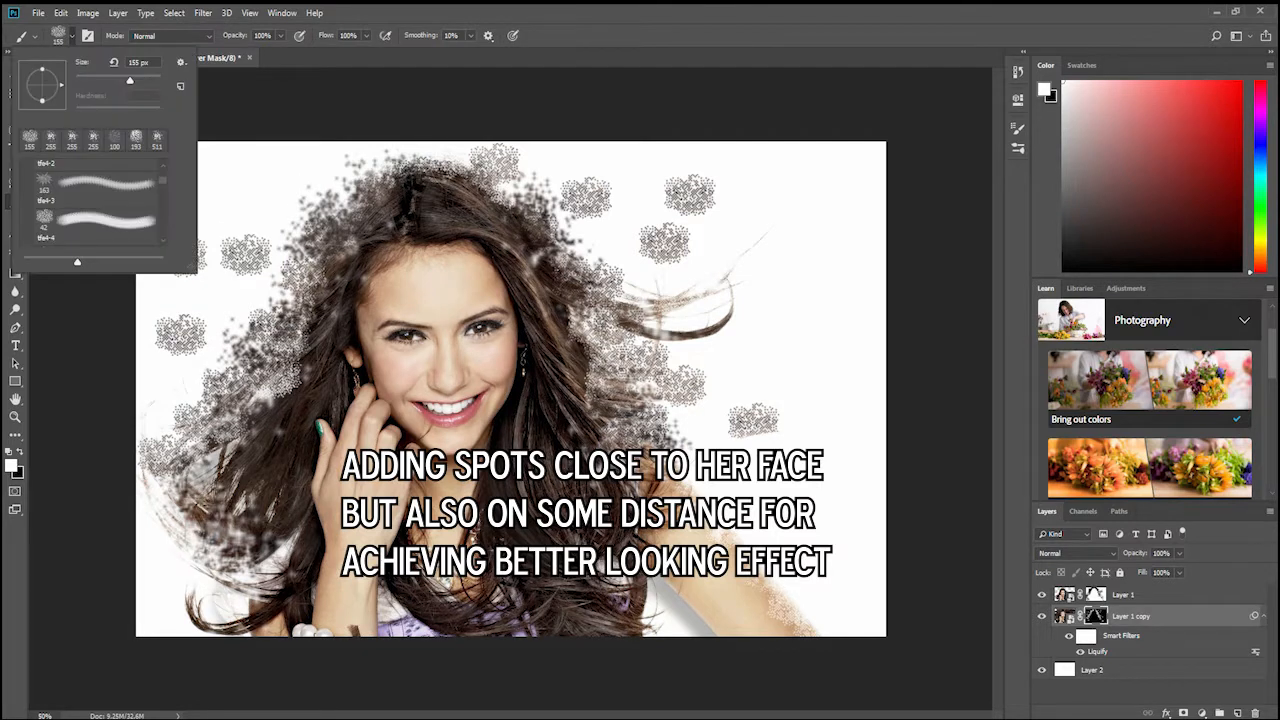
pyautogui.click(105, 183)
pyautogui.click(231, 302)
pyautogui.click(613, 235)
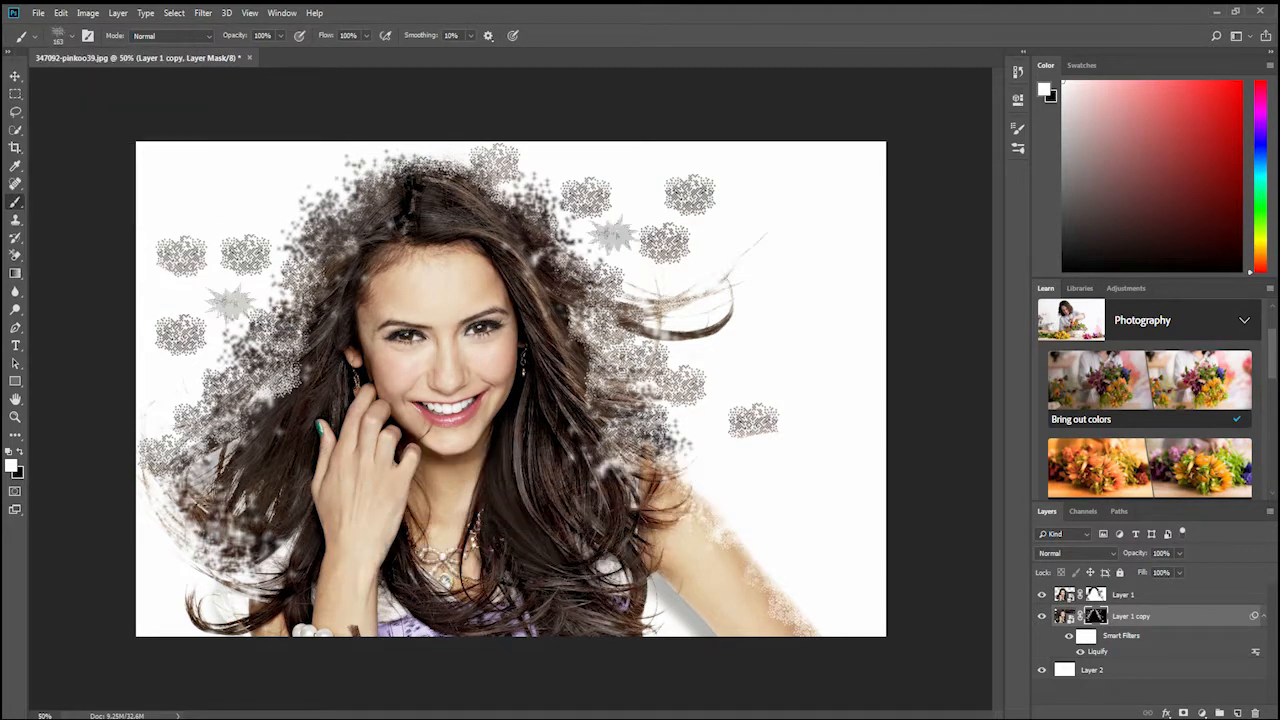
pyautogui.click(172, 398)
pyautogui.click(450, 158)
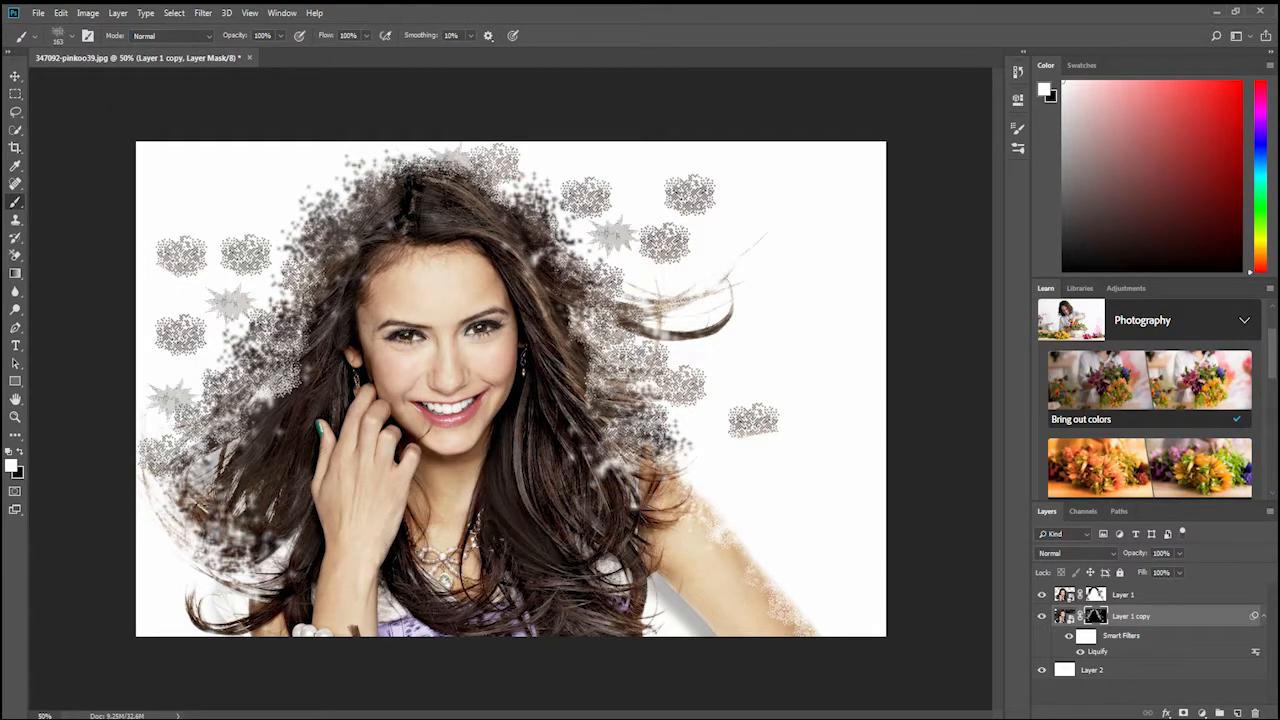
# - Choose the 42 px speckle brush and add small white mask dabs around the hair on both sides of the image
pyautogui.click(298, 254)
pyautogui.click(64, 36)
pyautogui.click(106, 222)
pyautogui.click(330, 182)
pyautogui.click(243, 201)
pyautogui.click(759, 329)
pyautogui.click(721, 374)
pyautogui.click(696, 451)
pyautogui.click(276, 220)
pyautogui.click(196, 300)
# - Switch to black with the 155 px brush and fade the detached spots and hair edge on the image's upper left
pyautogui.press('x')
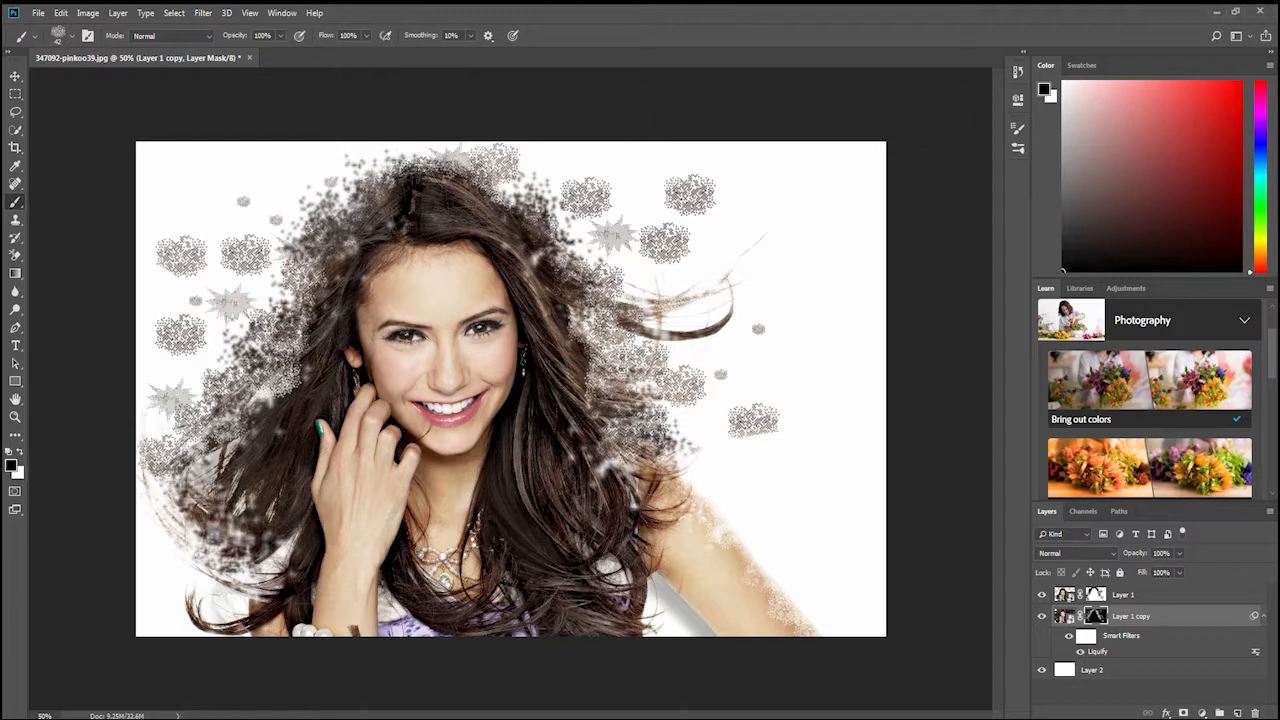
pyautogui.click(71, 36)
pyautogui.click(72, 140)
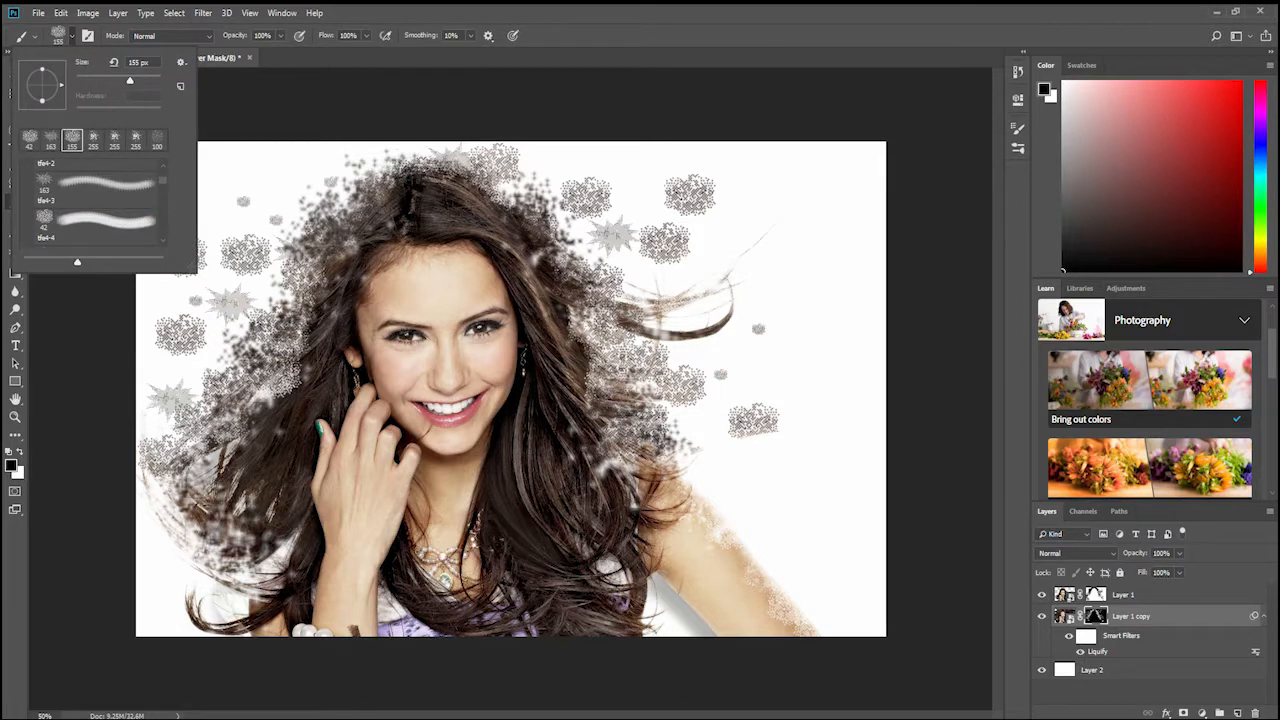
pyautogui.click(252, 255)
pyautogui.click(174, 259)
pyautogui.click(171, 257)
pyautogui.click(299, 234)
pyautogui.click(367, 188)
# - Paint black dabs over the spots above the crown and on the image's upper right to break them up
pyautogui.click(447, 157)
pyautogui.click(498, 157)
pyautogui.click(501, 162)
pyautogui.click(464, 159)
pyautogui.click(456, 163)
pyautogui.click(696, 194)
pyautogui.click(690, 205)
pyautogui.click(690, 195)
pyautogui.click(686, 198)
pyautogui.click(587, 197)
pyautogui.click(586, 187)
pyautogui.click(214, 243)
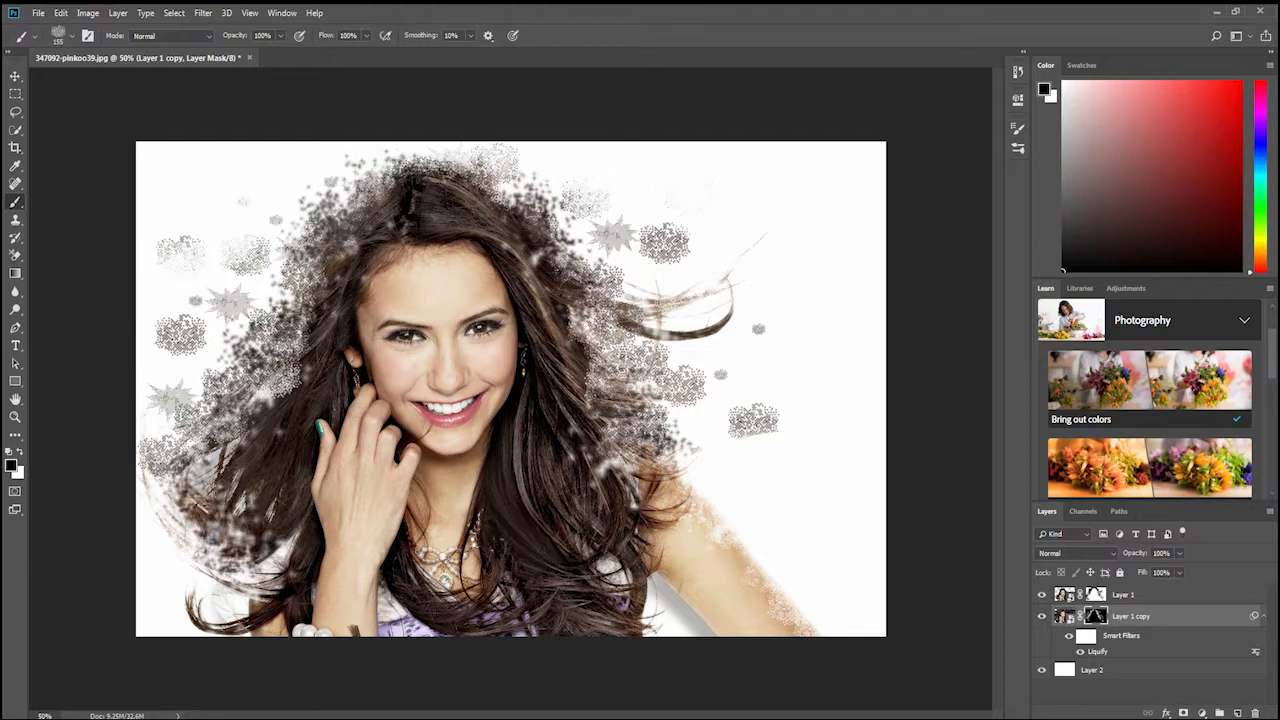
# - Choose the 255 px splatter brush and fade the remaining speckle spots on the image's left side with black
pyautogui.click(71, 36)
pyautogui.click(114, 140)
pyautogui.click(246, 257)
pyautogui.click(174, 333)
pyautogui.click(187, 335)
pyautogui.click(181, 338)
pyautogui.click(162, 342)
pyautogui.click(182, 242)
pyautogui.click(170, 247)
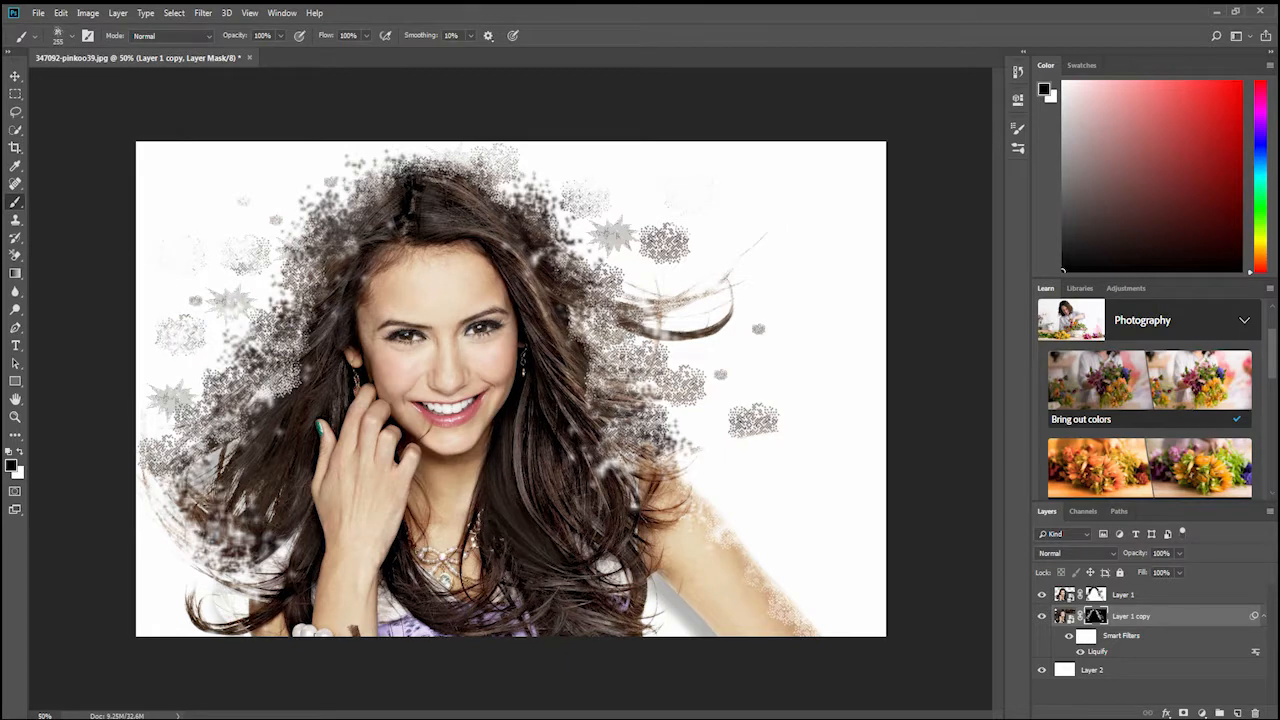
pyautogui.click(192, 494)
pyautogui.click(276, 230)
pyautogui.click(279, 230)
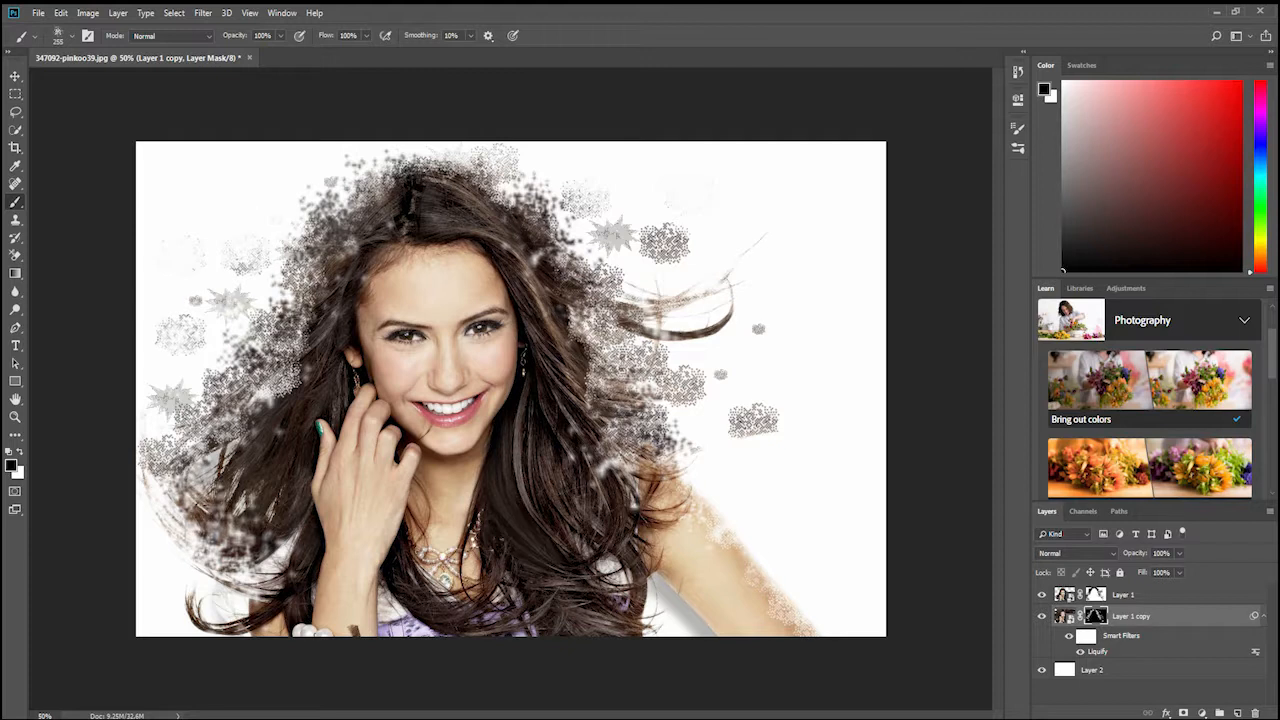
# - Paint black over the spiky dabs and detached spots on both sides of the hair to thin them out
pyautogui.moveTo(210, 300); pyautogui.dragTo(260, 320)
pyautogui.moveTo(160, 328); pyautogui.dragTo(186, 343)
pyautogui.moveTo(600, 240)
pyautogui.mouseDown()
pyautogui.moveTo(682, 246)
pyautogui.moveTo(652, 242)
pyautogui.moveTo(604, 272)
pyautogui.mouseUp()
pyautogui.click(172, 404)
pyautogui.moveTo(152, 398)
pyautogui.mouseDown()
pyautogui.moveTo(170, 414)
pyautogui.moveTo(236, 420)
pyautogui.moveTo(188, 428)
pyautogui.mouseUp()
pyautogui.moveTo(742, 418); pyautogui.dragTo(764, 422)
pyautogui.click(759, 329)
pyautogui.click(676, 388)
pyautogui.click(631, 364)
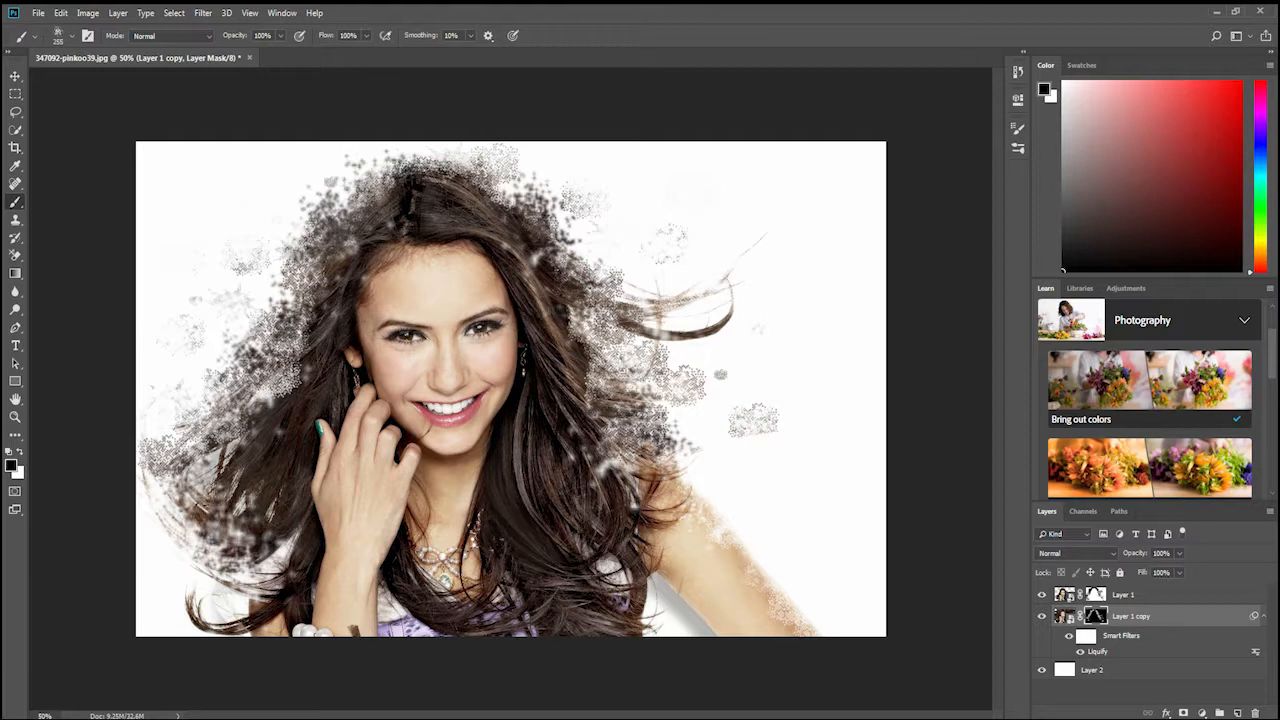
# - Add black dabs around the outer hair edges on both sides to thin the revealed speckles
pyautogui.click(591, 299)
pyautogui.click(553, 227)
pyautogui.click(527, 202)
pyautogui.click(227, 420)
pyautogui.click(212, 474)
pyautogui.click(258, 312)
pyautogui.click(373, 189)
pyautogui.click(669, 450)
pyautogui.click(702, 385)
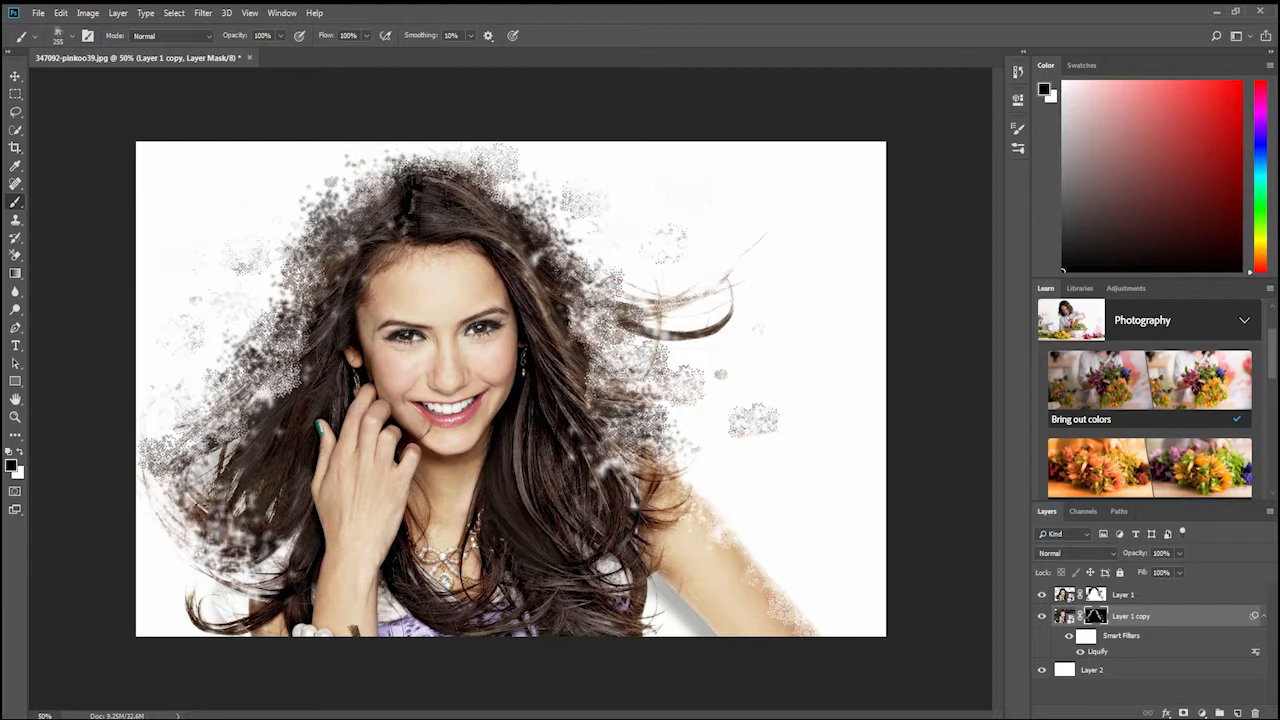
# - Erase the speckles along the right-hand hair edge with black dabs, from the lower hair up to the crown
pyautogui.click(690, 383)
pyautogui.click(652, 370)
pyautogui.click(648, 358)
pyautogui.click(624, 299)
pyautogui.click(600, 298)
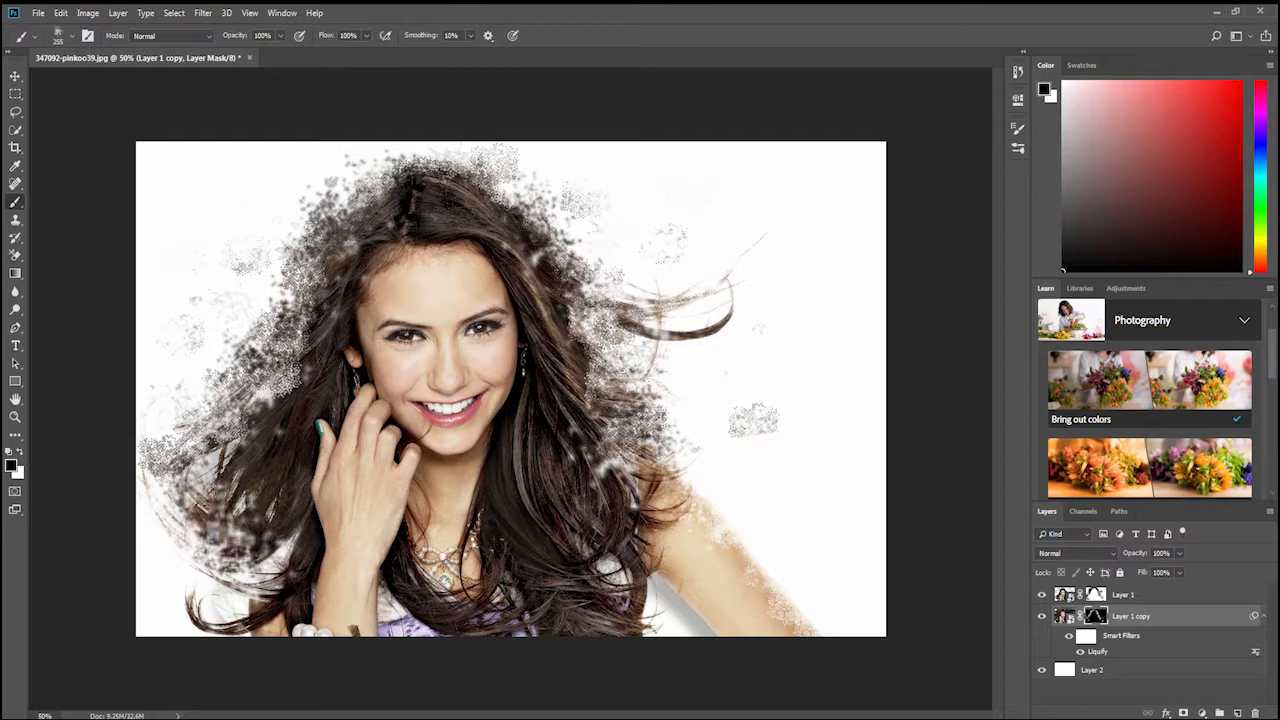
pyautogui.click(564, 257)
pyautogui.click(535, 208)
pyautogui.click(502, 175)
pyautogui.click(474, 165)
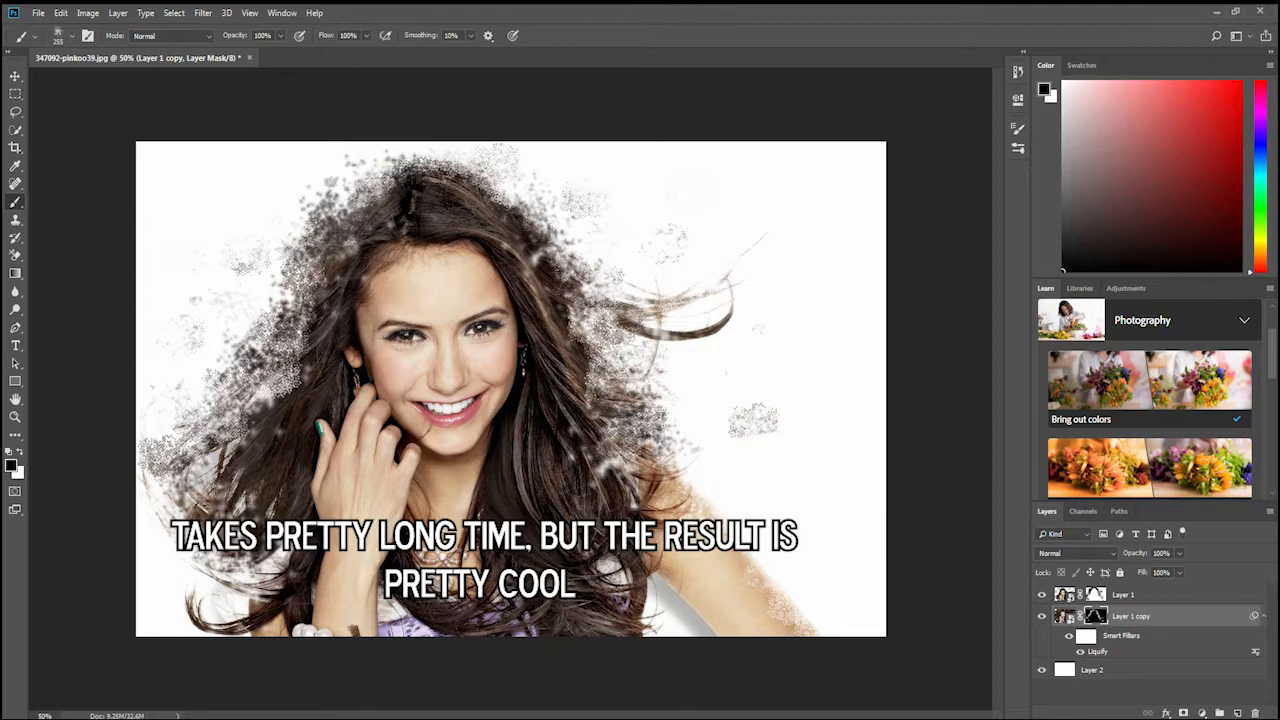
# - Switch to white with the 153 px tfe4-6 brush and stamp flat speckle dabs on both sides of the hair
pyautogui.press('x')
pyautogui.click(71, 36)
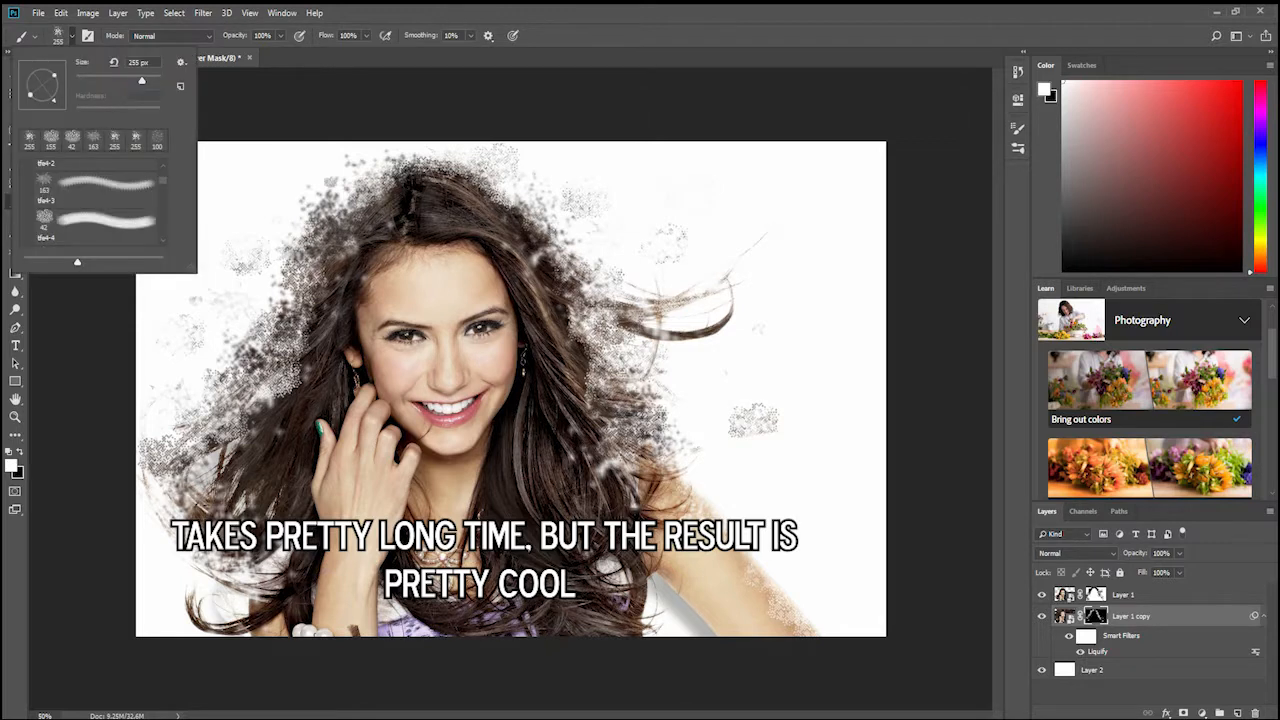
pyautogui.scroll(-1, 97, 200)
pyautogui.click(97, 200)
pyautogui.click(302, 213)
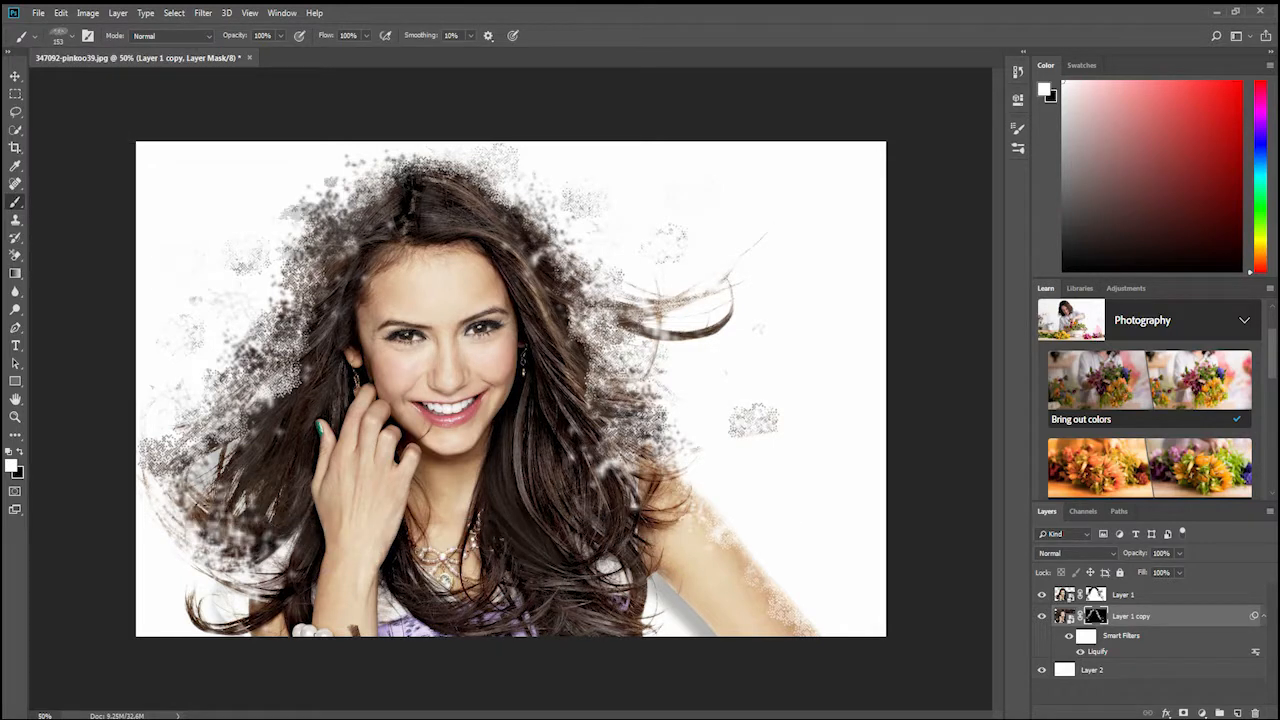
pyautogui.click(250, 319)
pyautogui.click(156, 397)
pyautogui.click(595, 251)
pyautogui.click(624, 364)
pyautogui.click(685, 452)
pyautogui.click(255, 289)
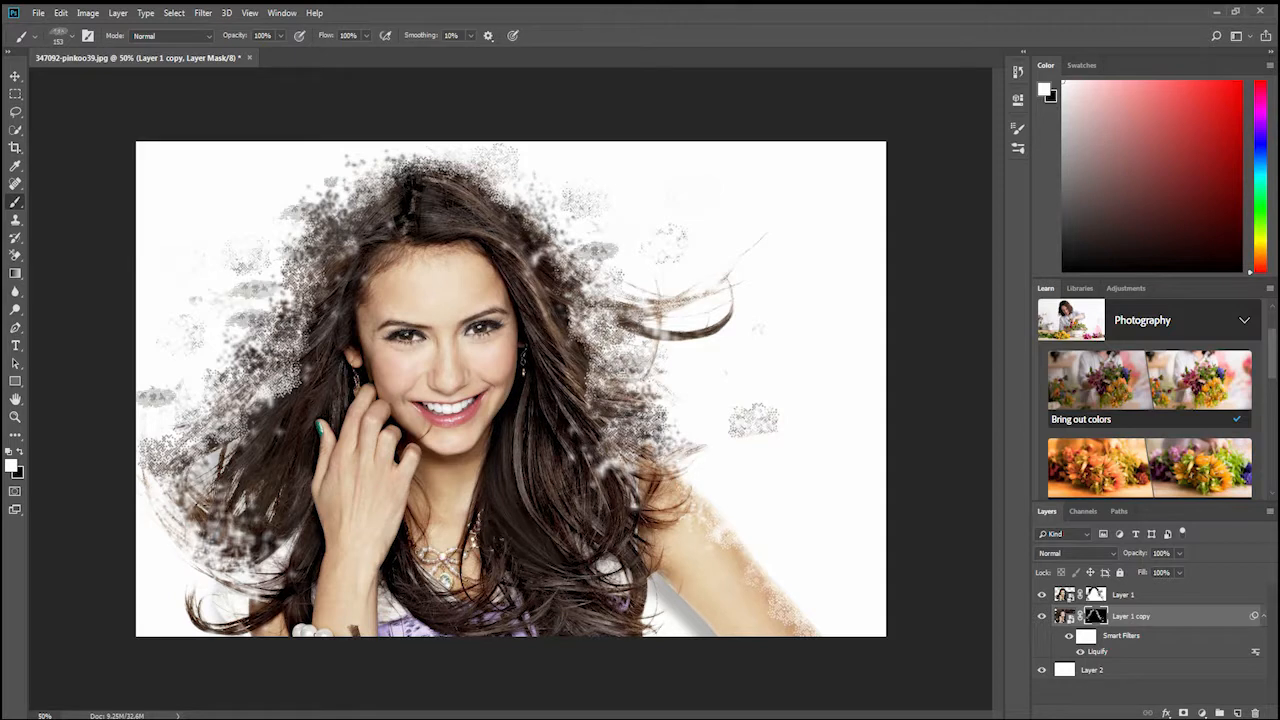
# - Return to the 255 px splatter brush and add white dabs along the hair edges on both sides
pyautogui.click(71, 36)
pyautogui.scroll(2, 97, 200)
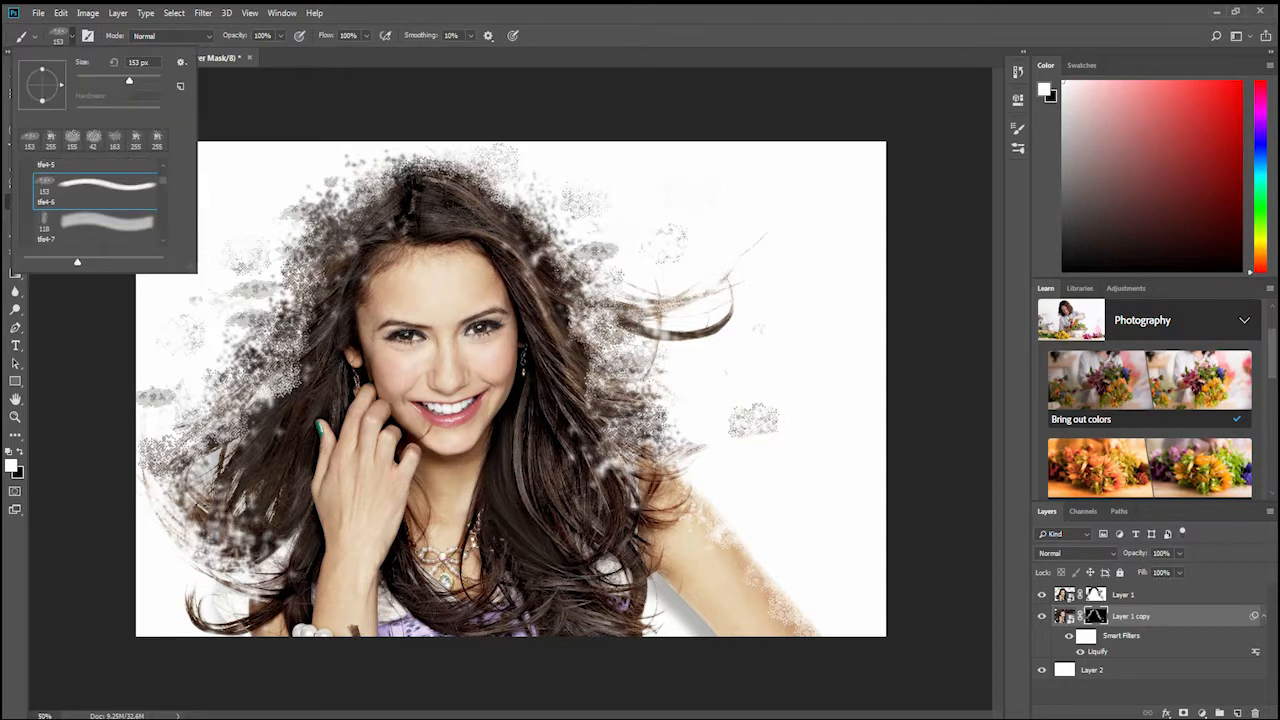
pyautogui.click(97, 176)
pyautogui.click(136, 140)
pyautogui.click(296, 246)
pyautogui.click(641, 396)
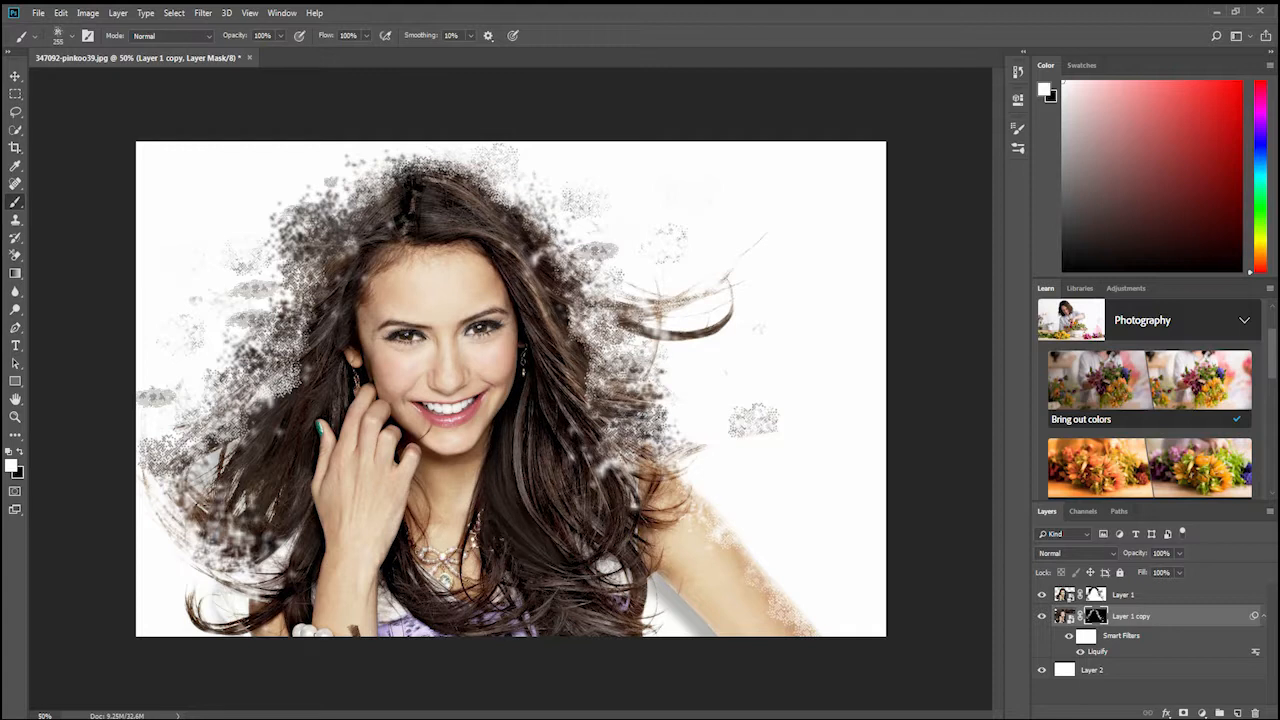
pyautogui.click(198, 407)
# - Stamp splatters away from the hair on both sides and above the head, plus a short stroke on the left-hand hair
pyautogui.click(201, 248)
pyautogui.click(672, 258)
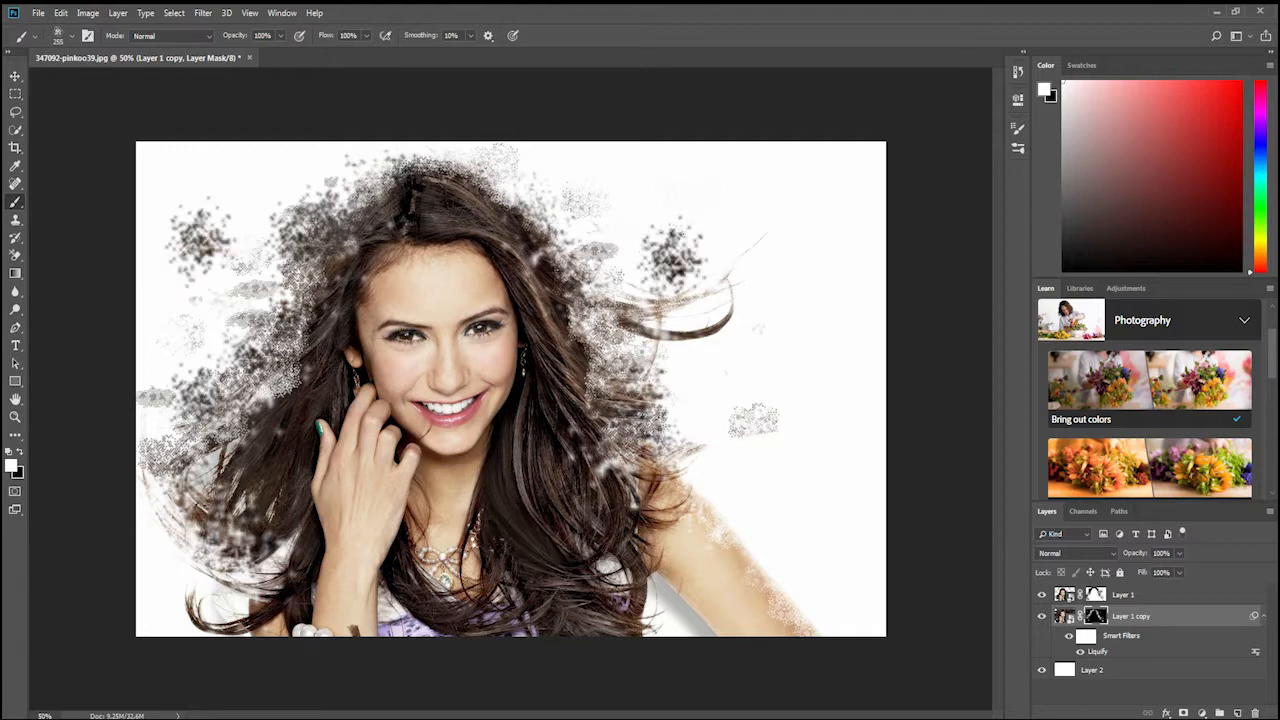
pyautogui.click(324, 181)
pyautogui.click(578, 198)
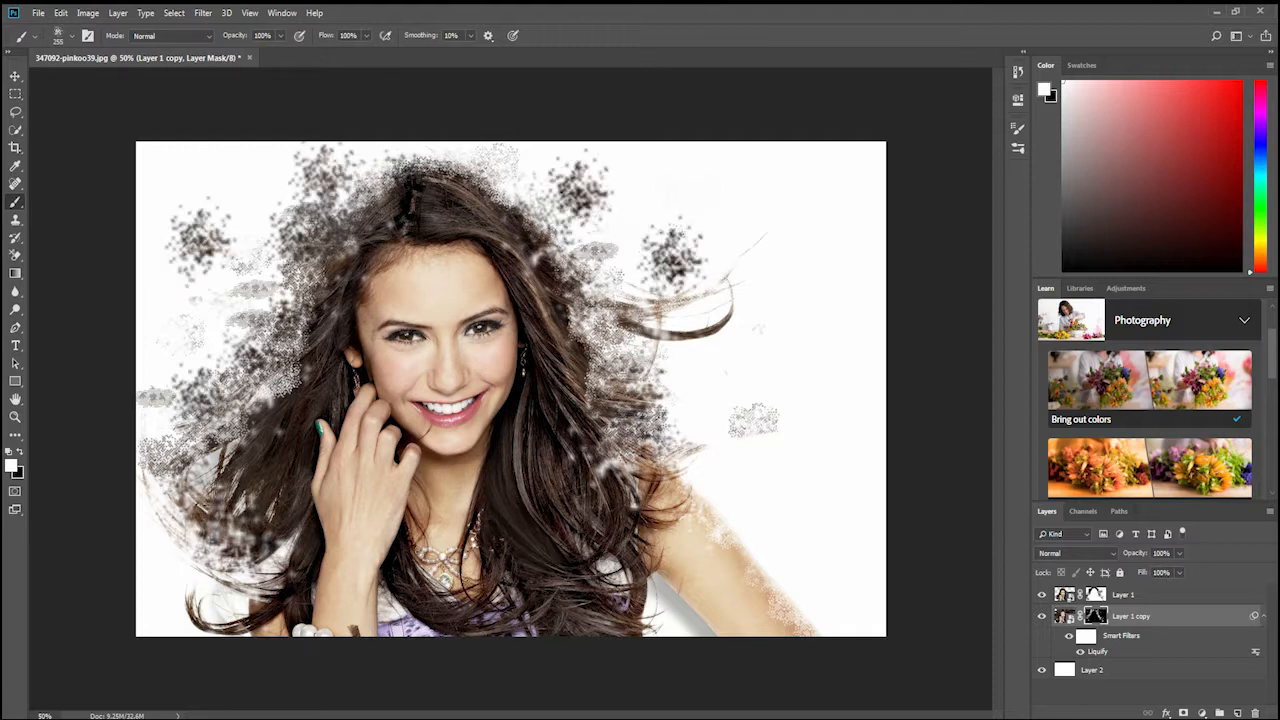
pyautogui.moveTo(289, 368); pyautogui.dragTo(273, 380)
# - On Layer 1's mask, paint white dabs to restore the hair at the left edge and along the lower right
pyautogui.click(1096, 594)
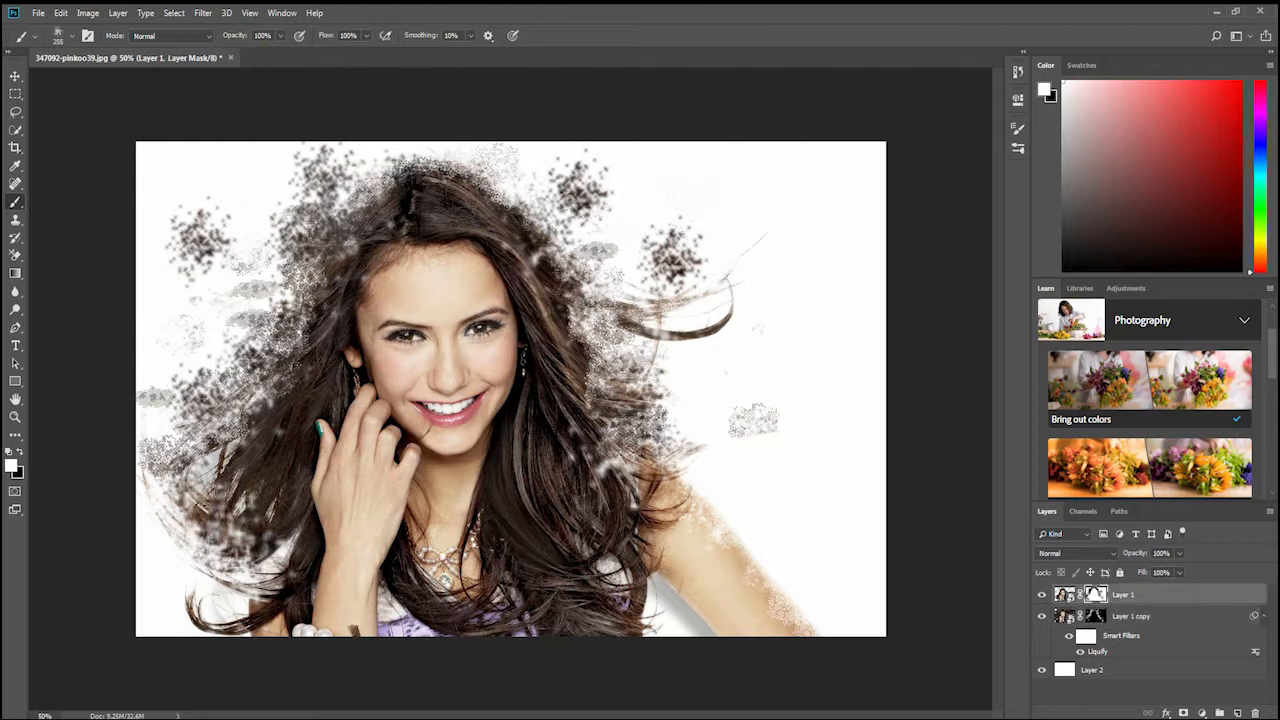
pyautogui.click(291, 343)
pyautogui.click(234, 416)
pyautogui.click(600, 364)
pyautogui.click(621, 390)
pyautogui.click(664, 468)
pyautogui.click(614, 448)
pyautogui.click(626, 437)
pyautogui.click(617, 428)
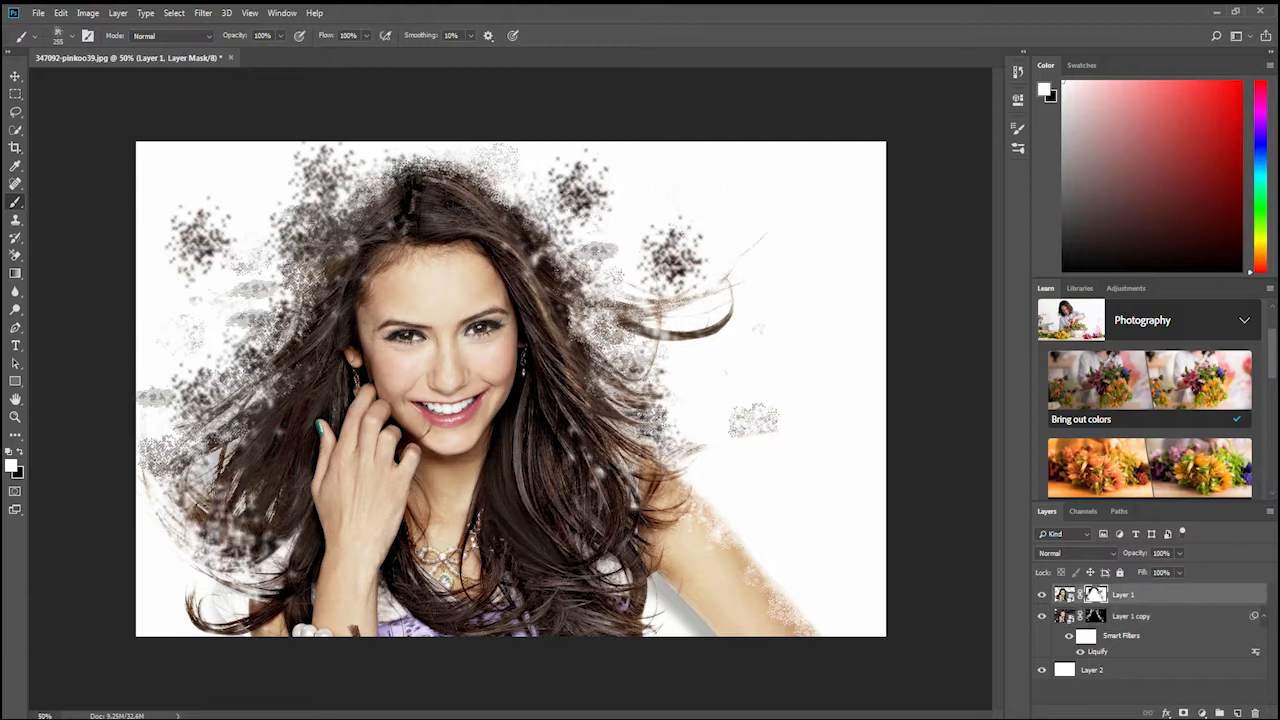
# - Restore the lower left-hand hair ends with white dabs on Layer 1's mask
pyautogui.click(175, 512)
pyautogui.click(185, 480)
pyautogui.click(177, 468)
pyautogui.click(160, 456)
pyautogui.click(202, 438)
pyautogui.click(151, 446)
pyautogui.click(225, 532)
pyautogui.click(219, 552)
pyautogui.click(244, 590)
pyautogui.click(203, 556)
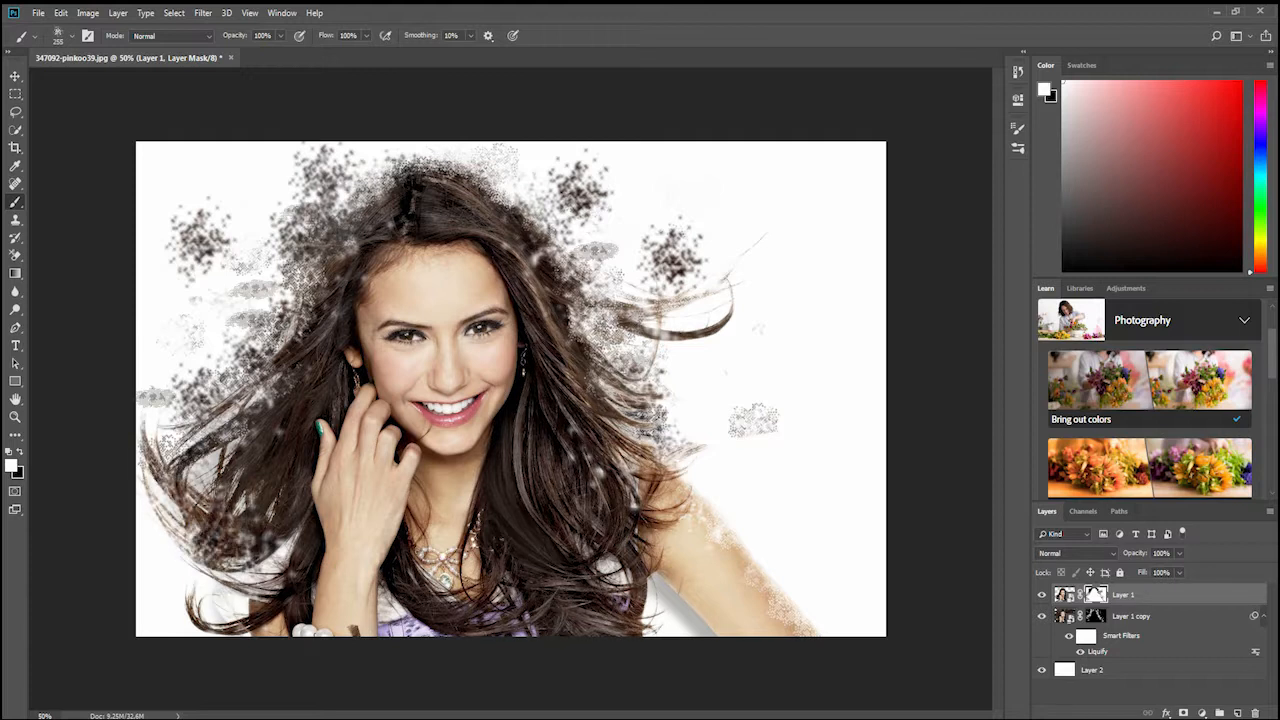
# - Bring back the mid-left hair, the crown and the upper right-hand hair with white dabs on Layer 1's mask
pyautogui.click(255, 396)
pyautogui.click(275, 380)
pyautogui.click(261, 389)
pyautogui.click(208, 416)
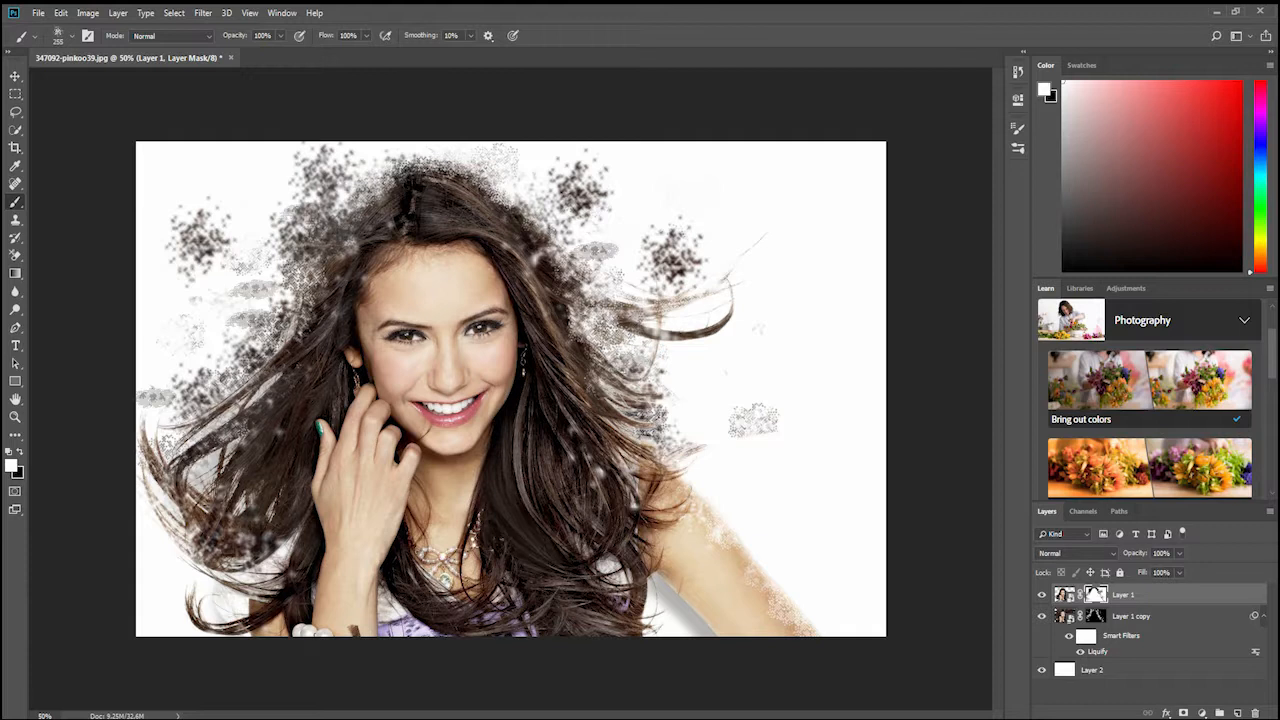
pyautogui.click(370, 191)
pyautogui.click(394, 174)
pyautogui.click(431, 166)
pyautogui.click(512, 207)
pyautogui.click(569, 260)
pyautogui.click(550, 254)
# - Switch to black and fade the detached splatter at the image's upper left on Layer 1 copy's mask
pyautogui.click(19, 452)
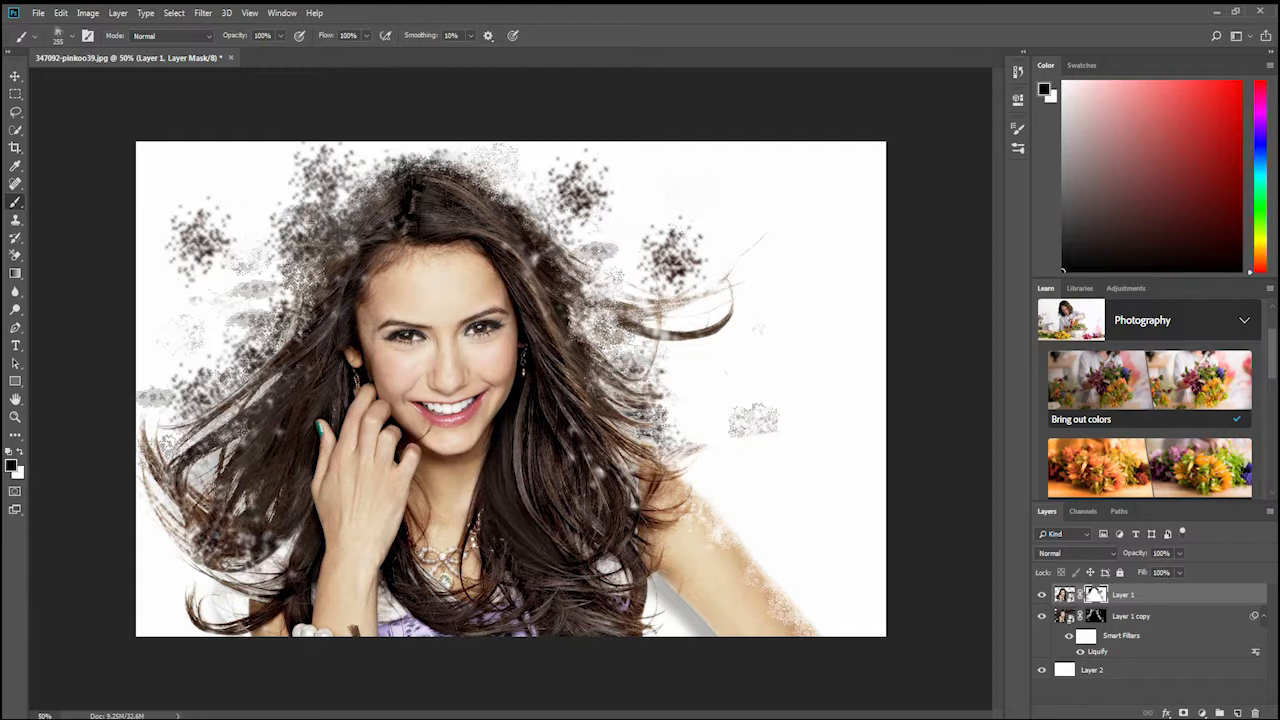
pyautogui.click(1096, 616)
pyautogui.click(197, 239)
pyautogui.click(196, 252)
pyautogui.click(207, 229)
pyautogui.click(205, 248)
# - Fade the three detached splatter spots on the image's right side with black dabs
pyautogui.click(575, 188)
pyautogui.click(587, 201)
pyautogui.click(578, 172)
pyautogui.click(678, 258)
pyautogui.click(672, 262)
pyautogui.click(670, 246)
pyautogui.click(676, 267)
pyautogui.click(741, 424)
pyautogui.click(768, 424)
pyautogui.click(742, 421)
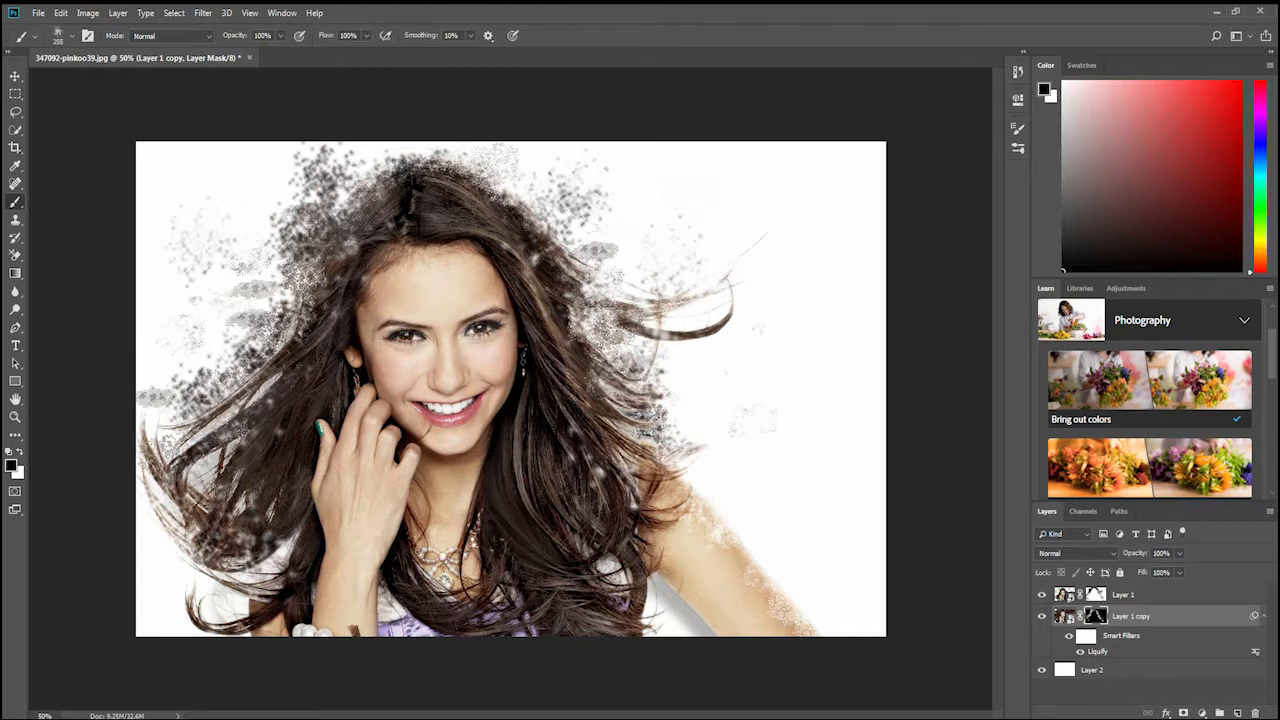
# - Thin the splatters above and beside the upper left of the head with black dabs, plus one near the crown's right
pyautogui.click(332, 178)
pyautogui.click(311, 217)
pyautogui.click(312, 247)
pyautogui.click(331, 176)
pyautogui.click(315, 162)
pyautogui.click(314, 172)
pyautogui.click(314, 176)
pyautogui.click(349, 158)
pyautogui.click(510, 154)
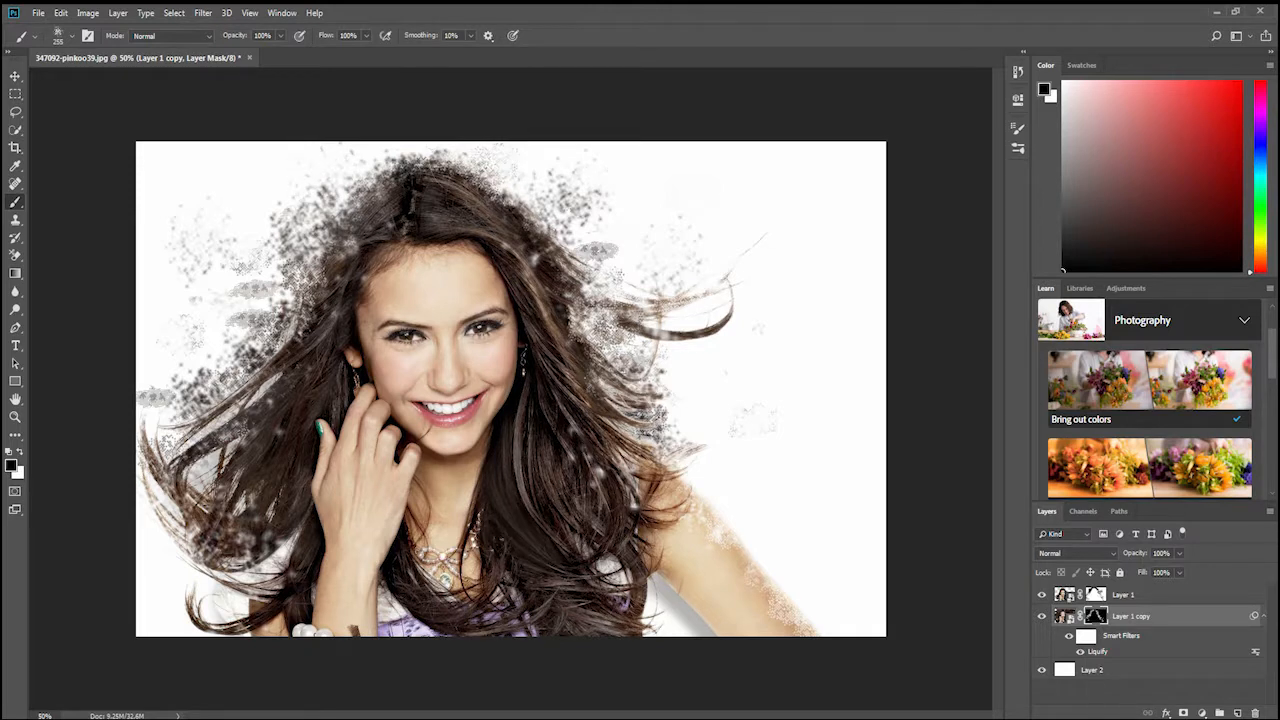
# - On Layer 1's mask, break up the arm with a black dab and restore its outer edge with white dabs
pyautogui.click(1096, 594)
pyautogui.click(724, 550)
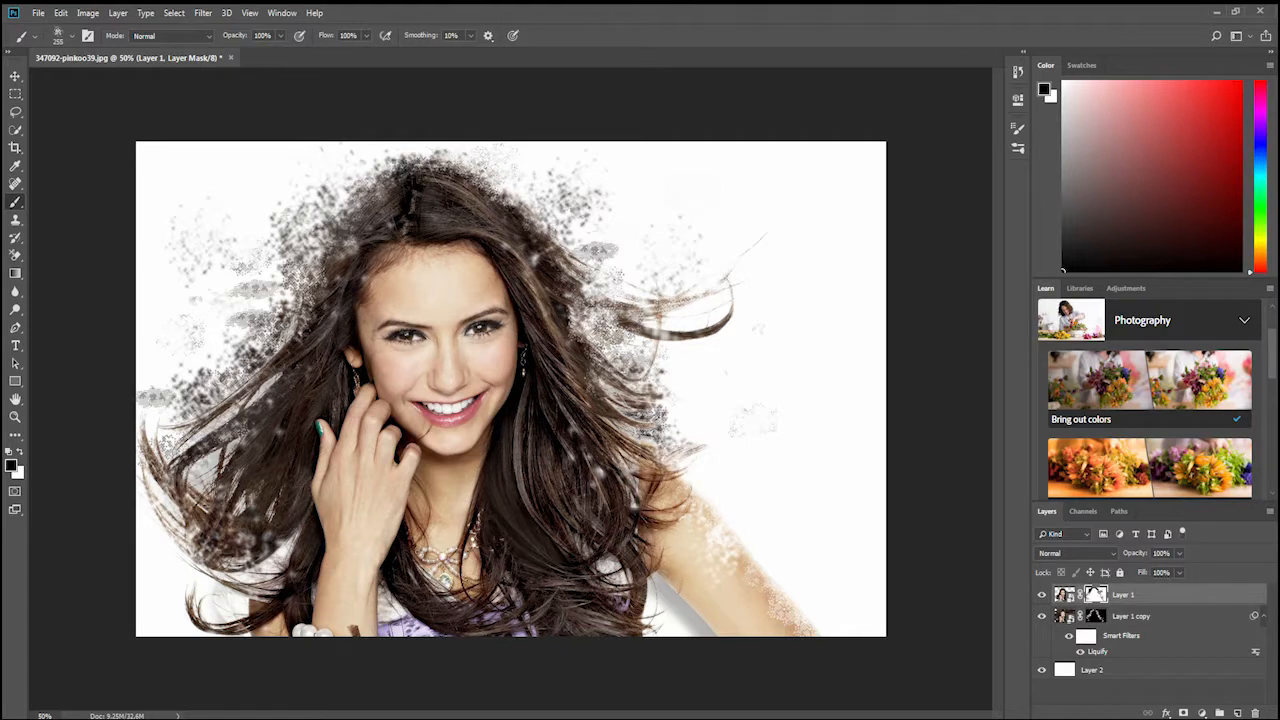
pyautogui.press('x')
pyautogui.click(724, 545)
pyautogui.click(787, 608)
pyautogui.click(716, 521)
pyautogui.click(785, 610)
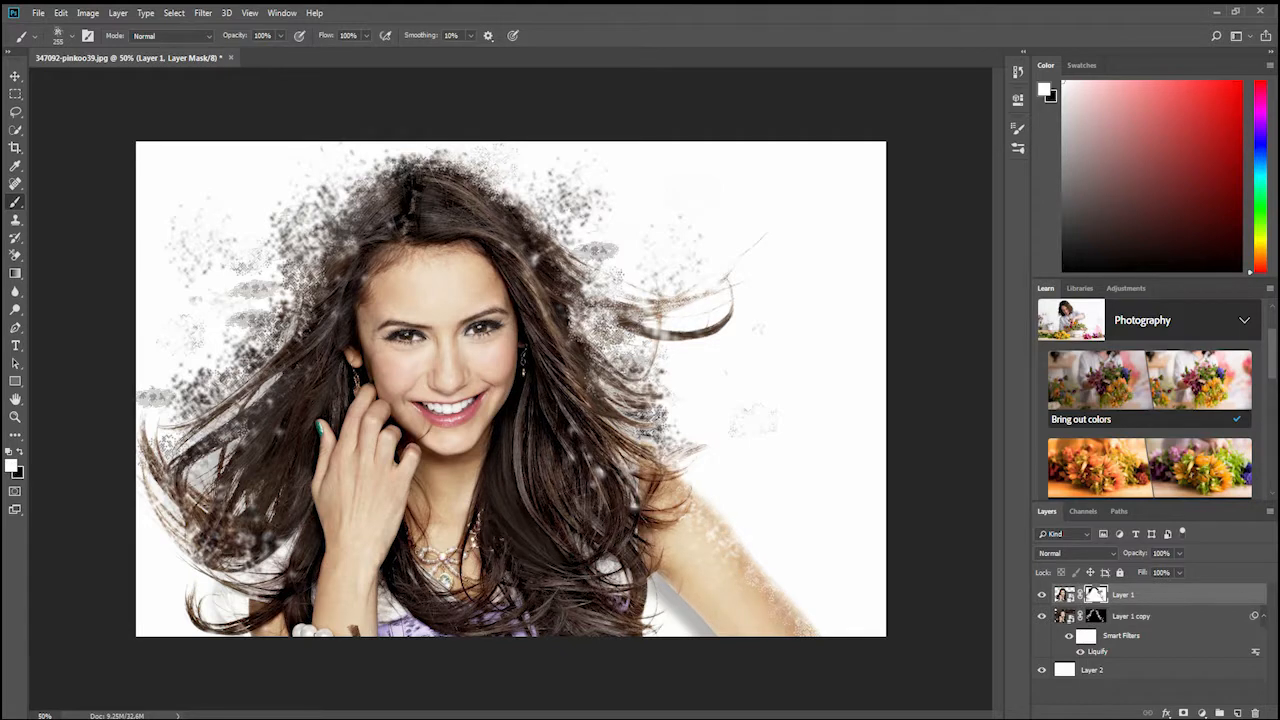
# - Restore hair around the head with white dabs on Layer 1's mask, and reveal more left-hand splatter on Layer 1 copy's mask
pyautogui.click(322, 242)
pyautogui.click(496, 189)
pyautogui.click(604, 350)
pyautogui.click(234, 541)
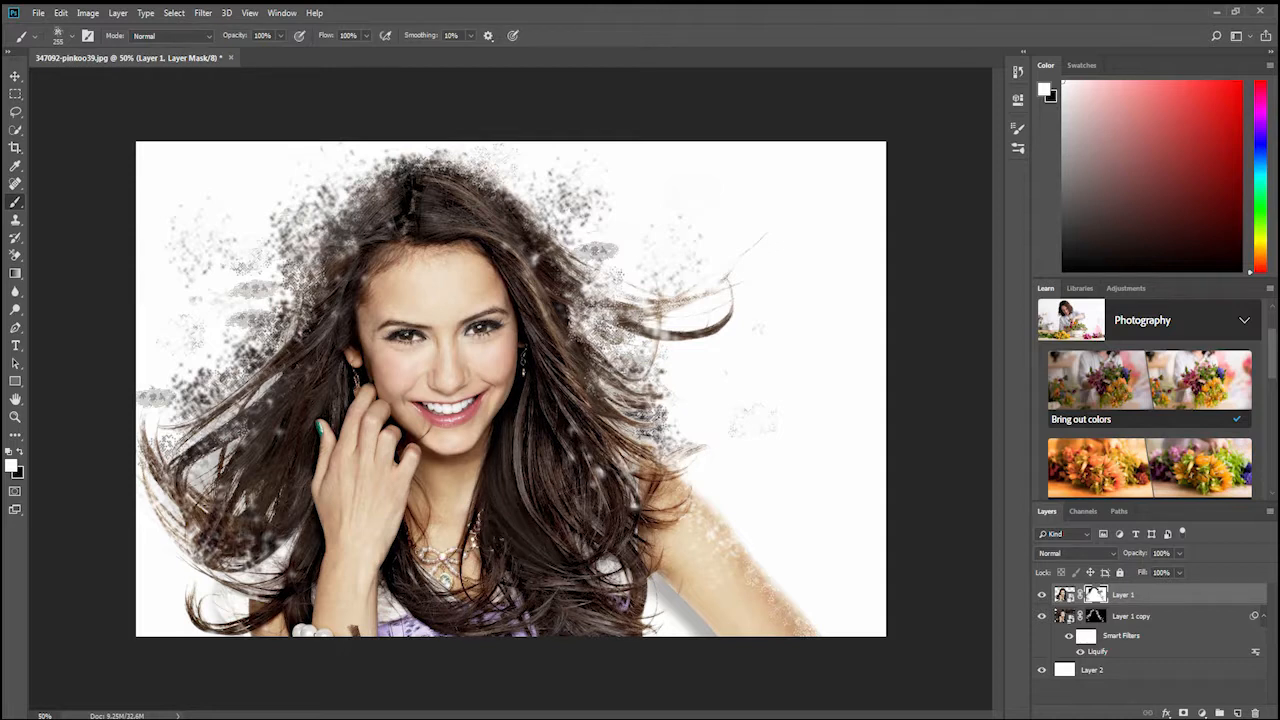
pyautogui.click(296, 316)
pyautogui.click(1096, 616)
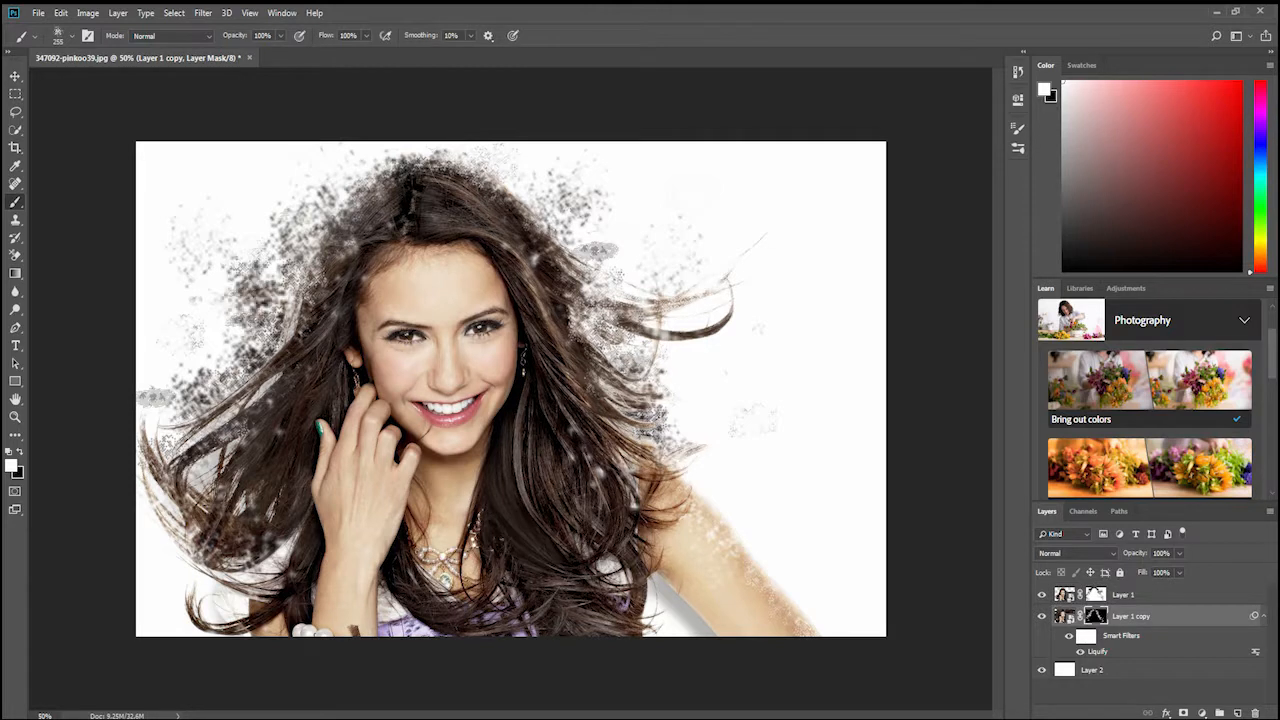
# - Thin the splatters beside and below the hair on the image's left side with black dabs on Layer 1 copy's mask
pyautogui.press('x')
pyautogui.click(250, 298)
pyautogui.click(256, 282)
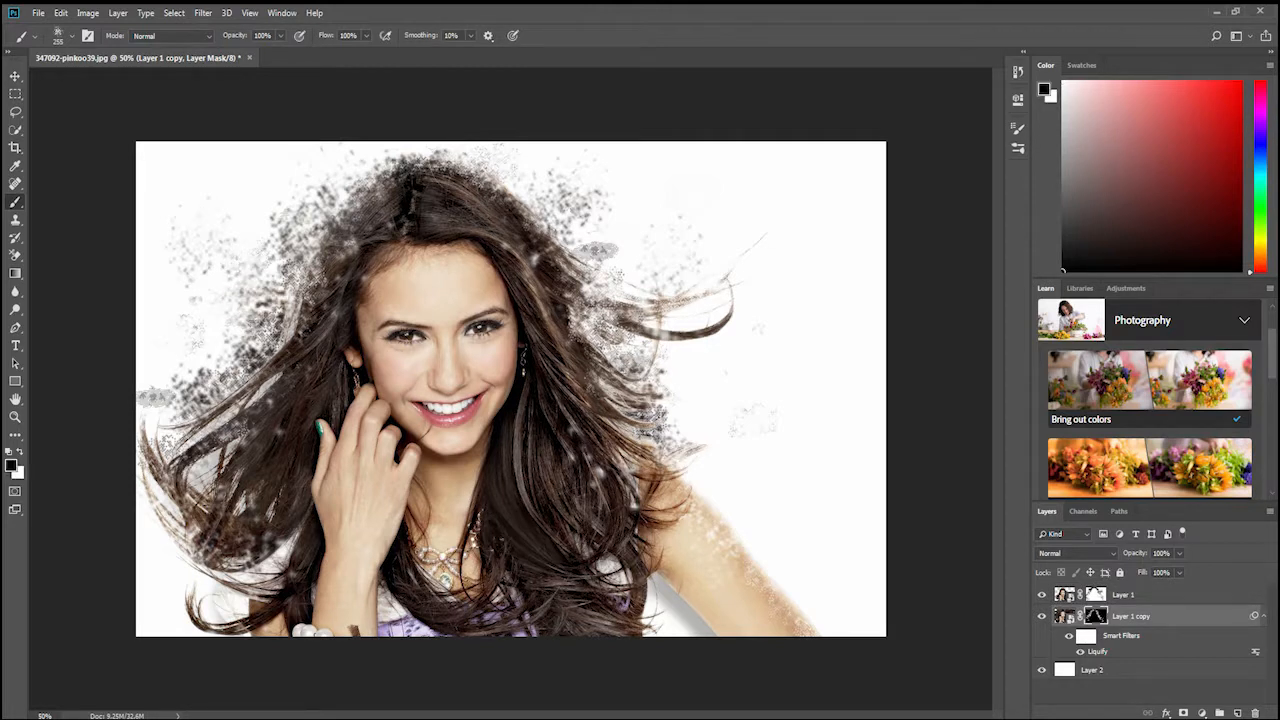
pyautogui.click(165, 397)
pyautogui.click(167, 405)
pyautogui.click(208, 390)
pyautogui.click(190, 388)
# - Fade the splatters along the hair's edge on the image's right side with black dabs
pyautogui.click(580, 306)
pyautogui.click(599, 322)
pyautogui.click(613, 329)
pyautogui.click(555, 229)
pyautogui.click(577, 268)
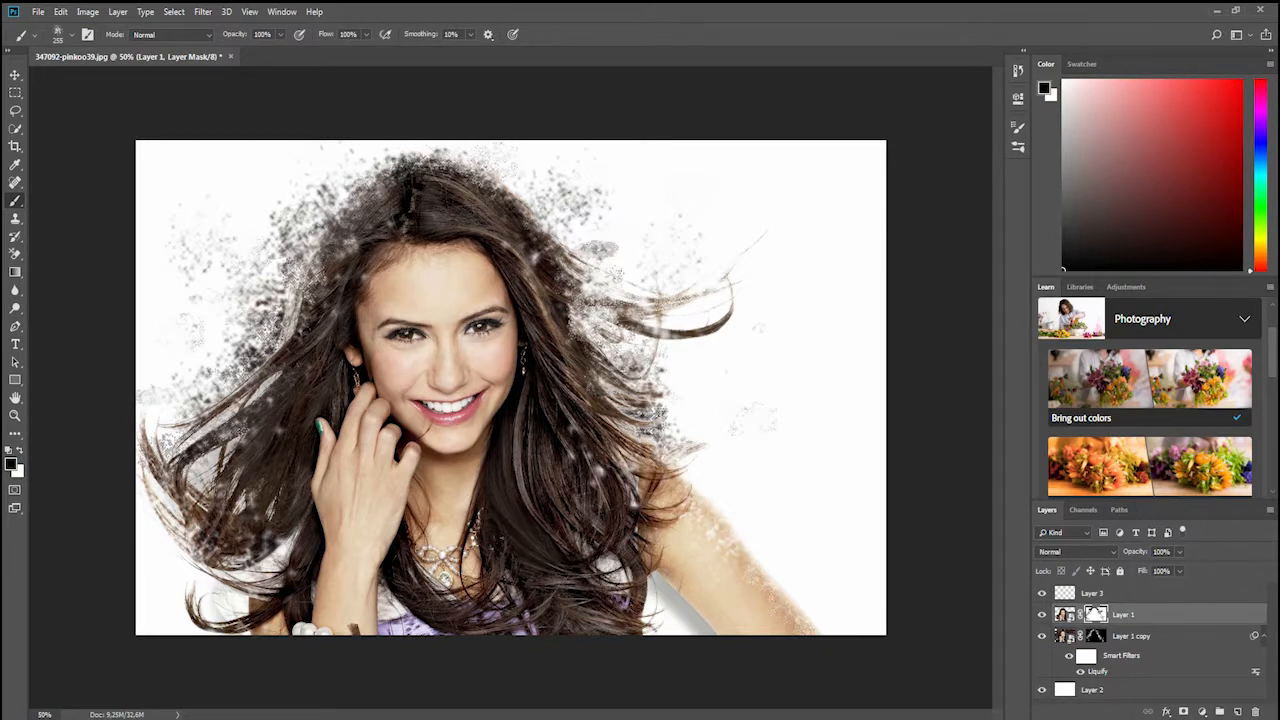
# - Break up the flowing hair on the image's left side with black splatter strokes on Layer 1's mask
pyautogui.moveTo(180, 472); pyautogui.dragTo(252, 386)
pyautogui.moveTo(192, 496)
pyautogui.mouseDown()
pyautogui.moveTo(158, 458)
pyautogui.moveTo(286, 350)
pyautogui.mouseUp()
pyautogui.moveTo(250, 405)
pyautogui.mouseDown()
pyautogui.moveTo(192, 455)
pyautogui.moveTo(225, 545)
pyautogui.mouseUp()
pyautogui.moveTo(295, 362)
pyautogui.mouseDown()
pyautogui.moveTo(250, 412)
pyautogui.moveTo(232, 468)
pyautogui.mouseUp()
# - Reveal more stretched splatter over the outer left-hand hair with a white stroke on Layer 1 copy's mask
pyautogui.click(1096, 636)
pyautogui.press('x')
pyautogui.moveTo(214, 396); pyautogui.dragTo(160, 455)
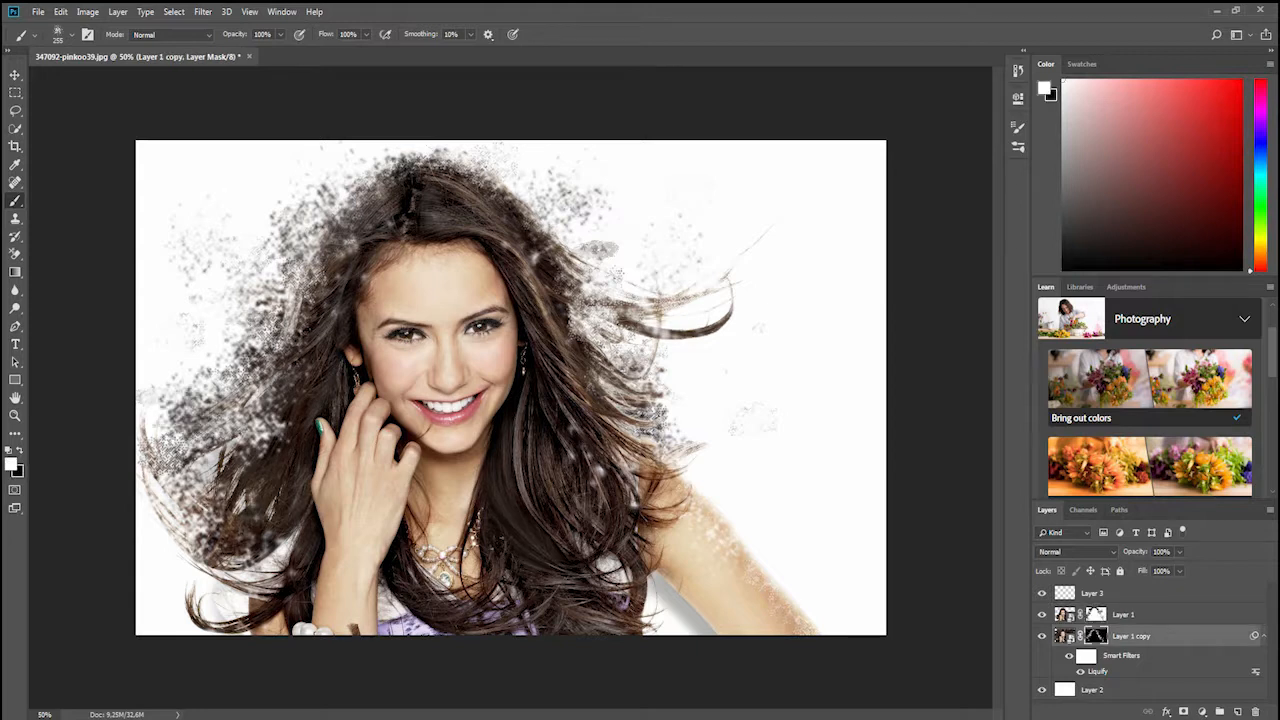
# - Thin the left-hand hair splatters with black strokes on Layer 1 copy's mask, and dab black along the right-hand hair
pyautogui.press('x')
pyautogui.moveTo(226, 374)
pyautogui.mouseDown()
pyautogui.moveTo(208, 446)
pyautogui.moveTo(266, 335)
pyautogui.moveTo(263, 360)
pyautogui.mouseUp()
pyautogui.moveTo(200, 392); pyautogui.dragTo(162, 426)
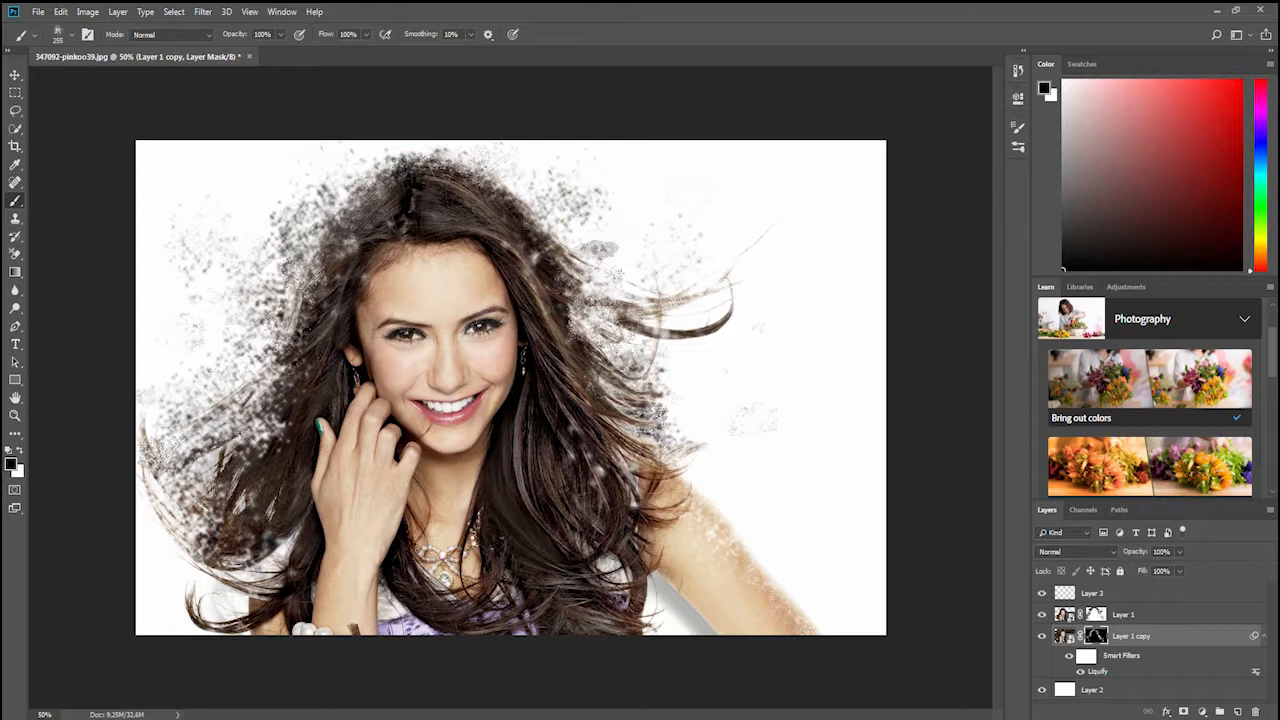
pyautogui.click(639, 393)
pyautogui.click(595, 327)
pyautogui.click(564, 277)
# - Break up the right-hand hair edge and the crown with black dabs on Layer 1's mask
pyautogui.click(1096, 614)
pyautogui.click(566, 282)
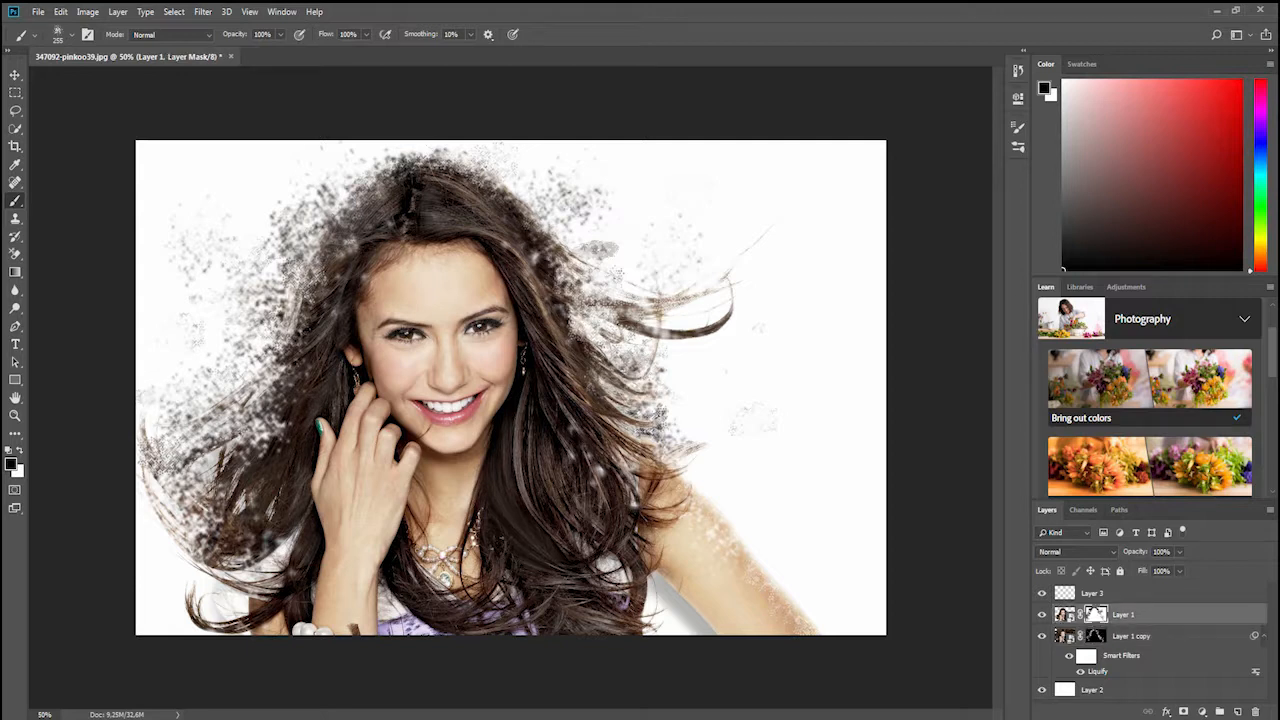
pyautogui.click(534, 242)
pyautogui.click(602, 386)
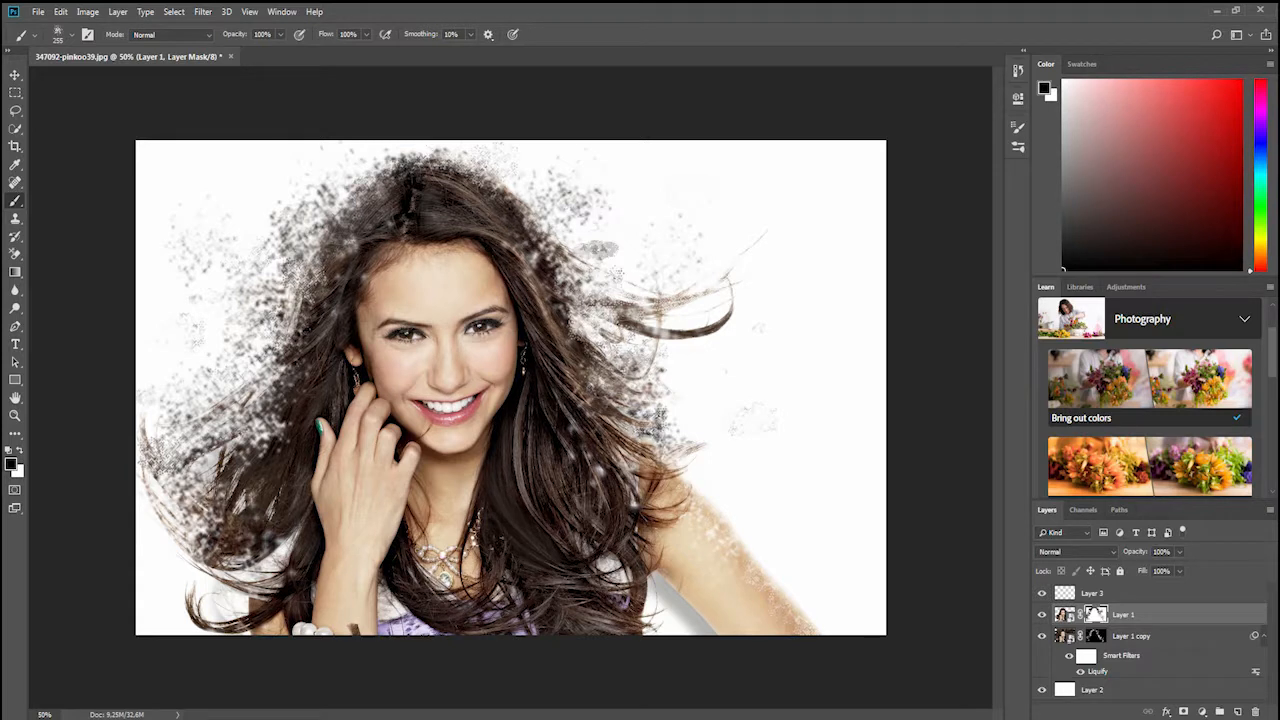
pyautogui.hotkey('alt', '[')
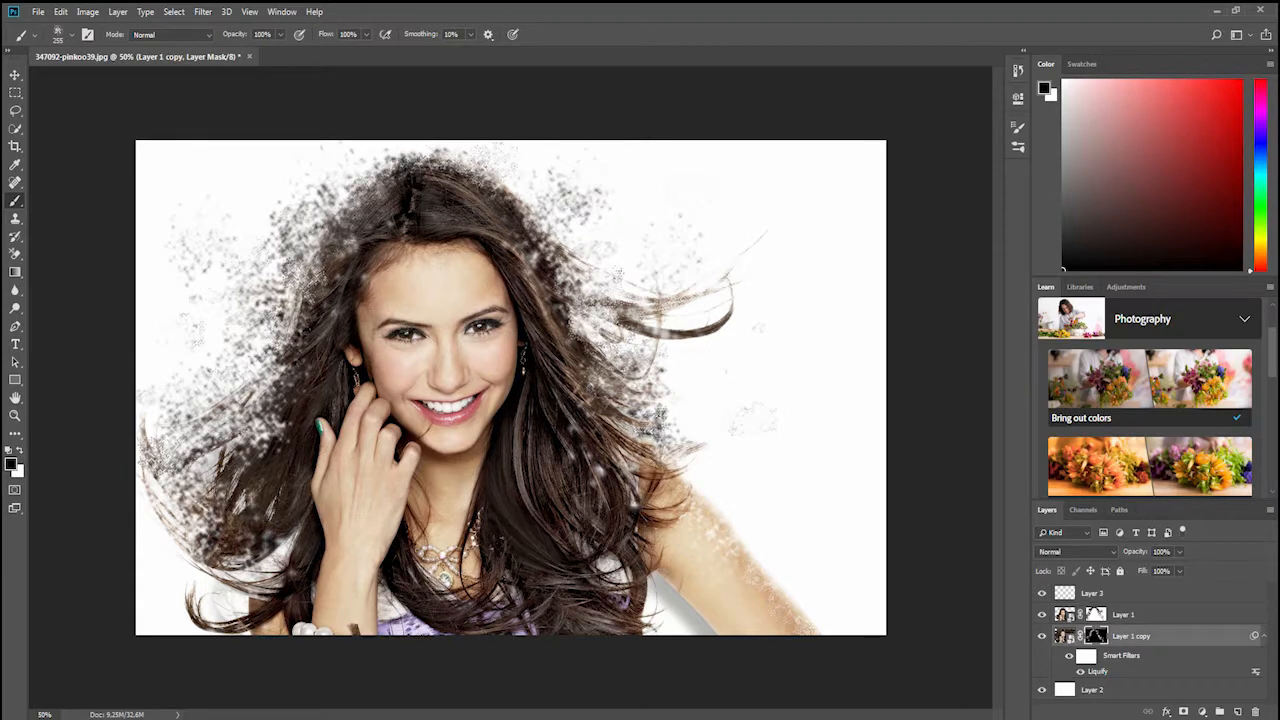
pyautogui.hotkey('alt', ']')
pyautogui.click(424, 184)
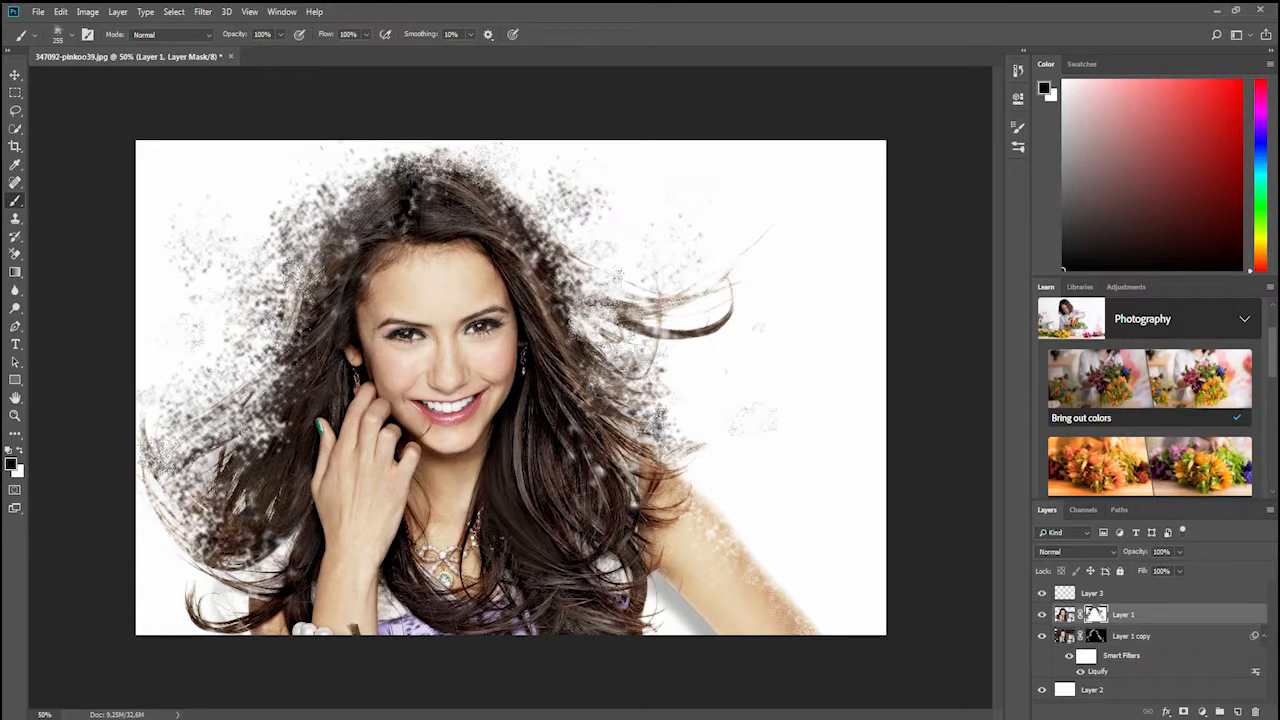
# - Scatter the lower left-hand hair further with black dabs on Layer 1's mask
pyautogui.click(213, 470)
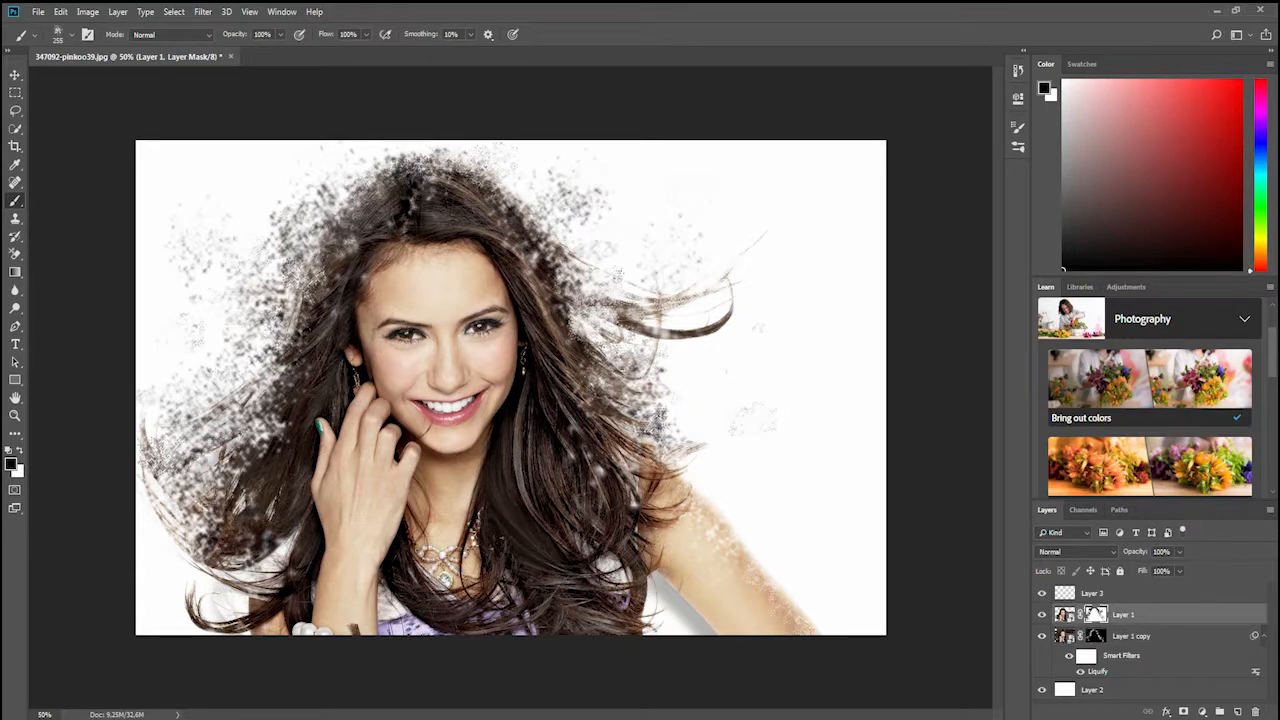
pyautogui.click(236, 450)
pyautogui.click(260, 563)
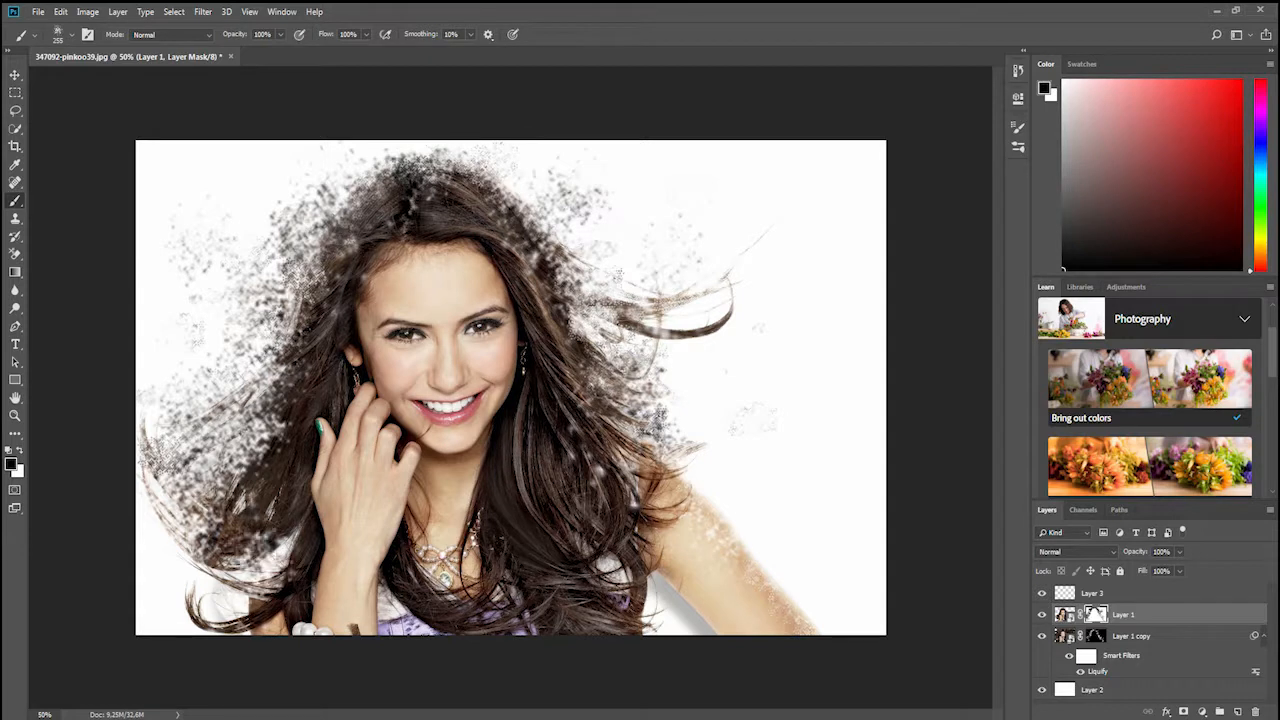
pyautogui.click(1125, 689)
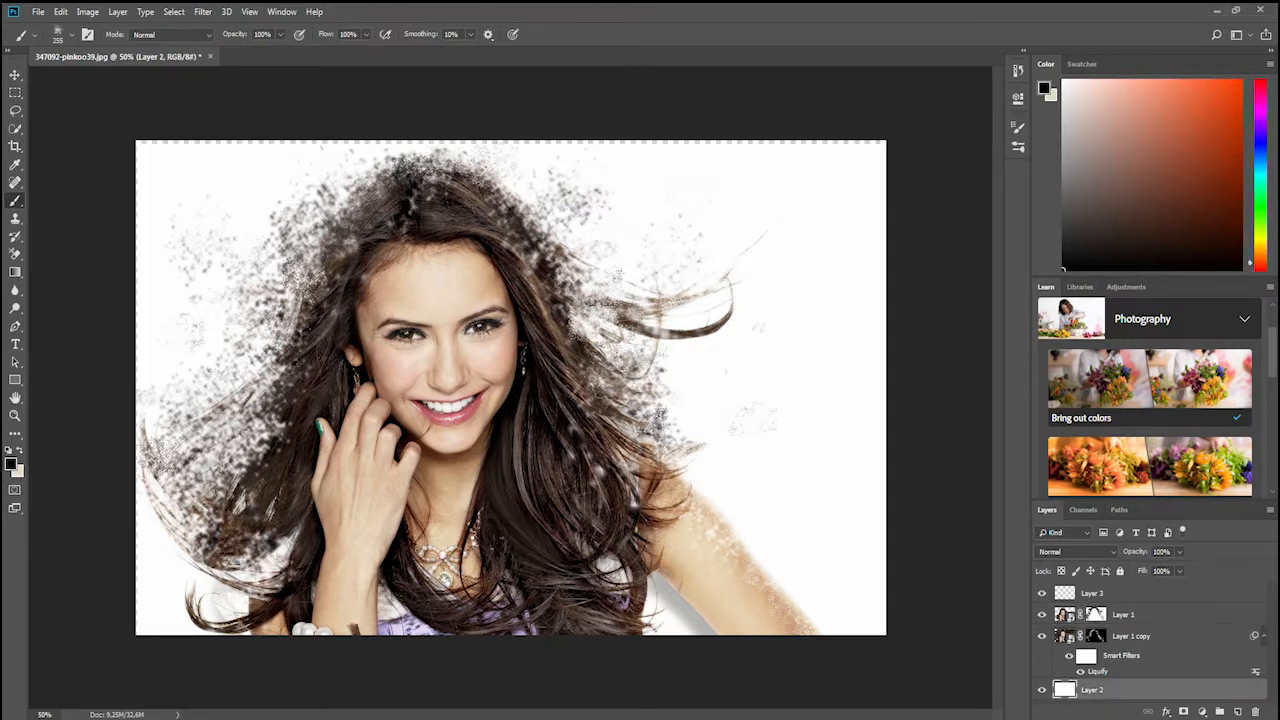
pyautogui.click(1131, 636)
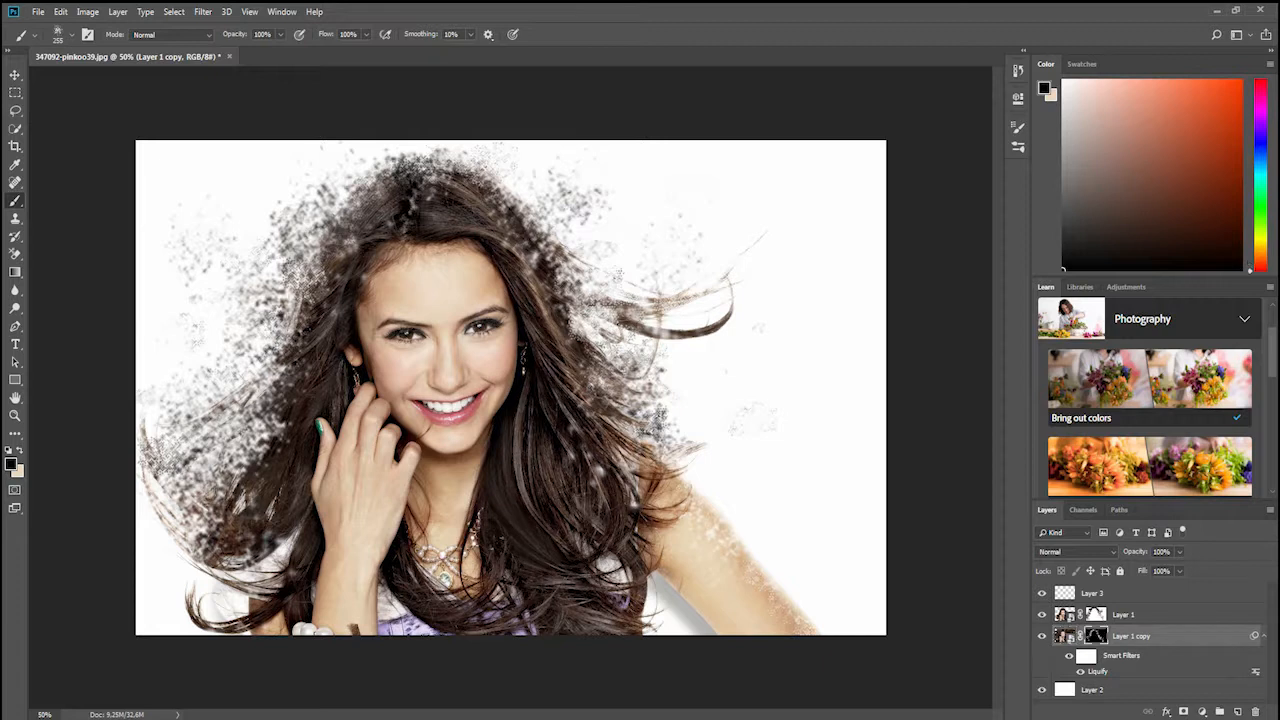
pyautogui.click(1096, 636)
# - Break up the loose curved strand on the image's right side with black dabs on Layer 1's mask
pyautogui.click(1096, 614)
pyautogui.click(713, 323)
pyautogui.click(709, 290)
pyautogui.click(670, 314)
pyautogui.click(643, 308)
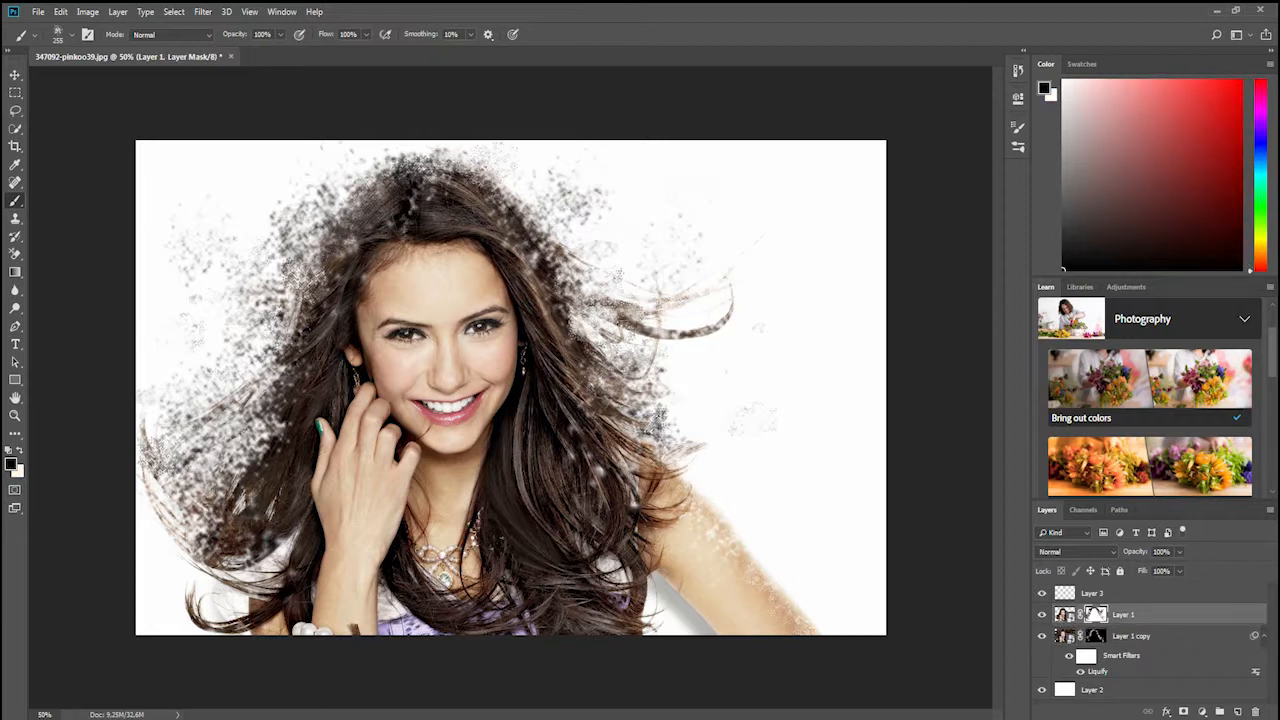
# - Fade the tip and inner end of the loose right-hand strand with black dabs, plus one on the lower left-hand hair
pyautogui.click(732, 296)
pyautogui.click(646, 330)
pyautogui.click(628, 329)
pyautogui.click(721, 319)
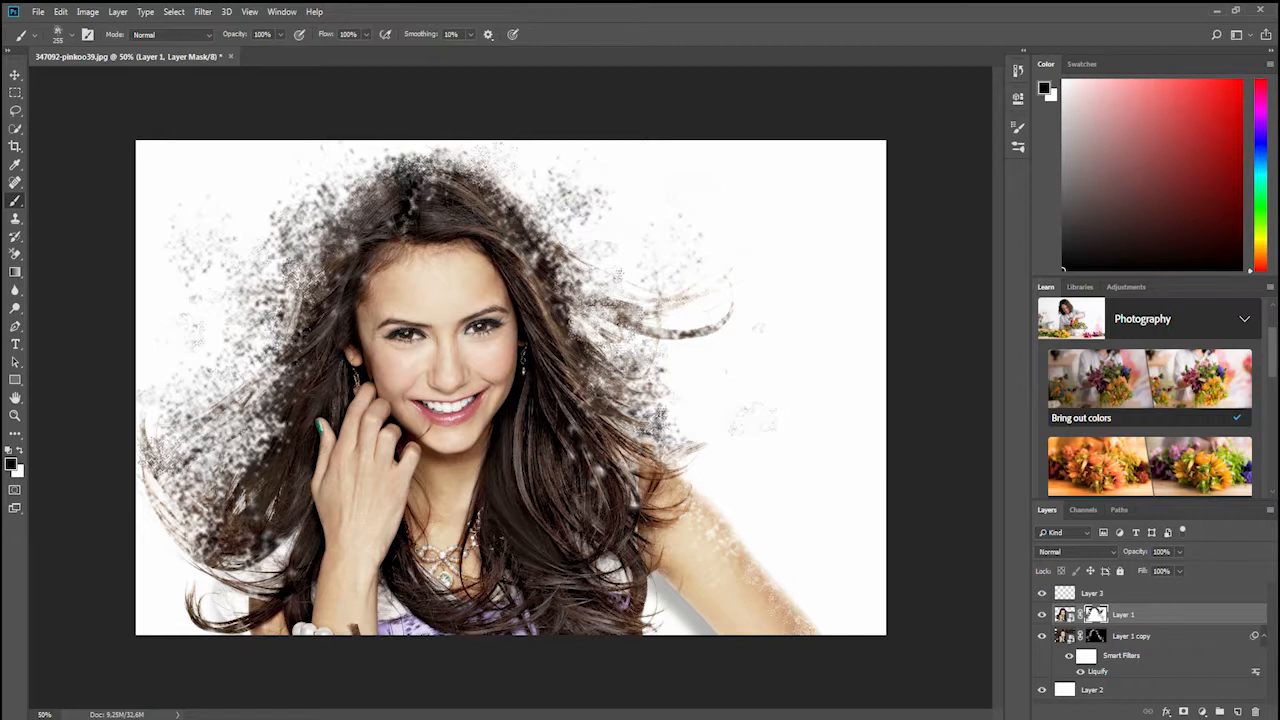
pyautogui.click(235, 481)
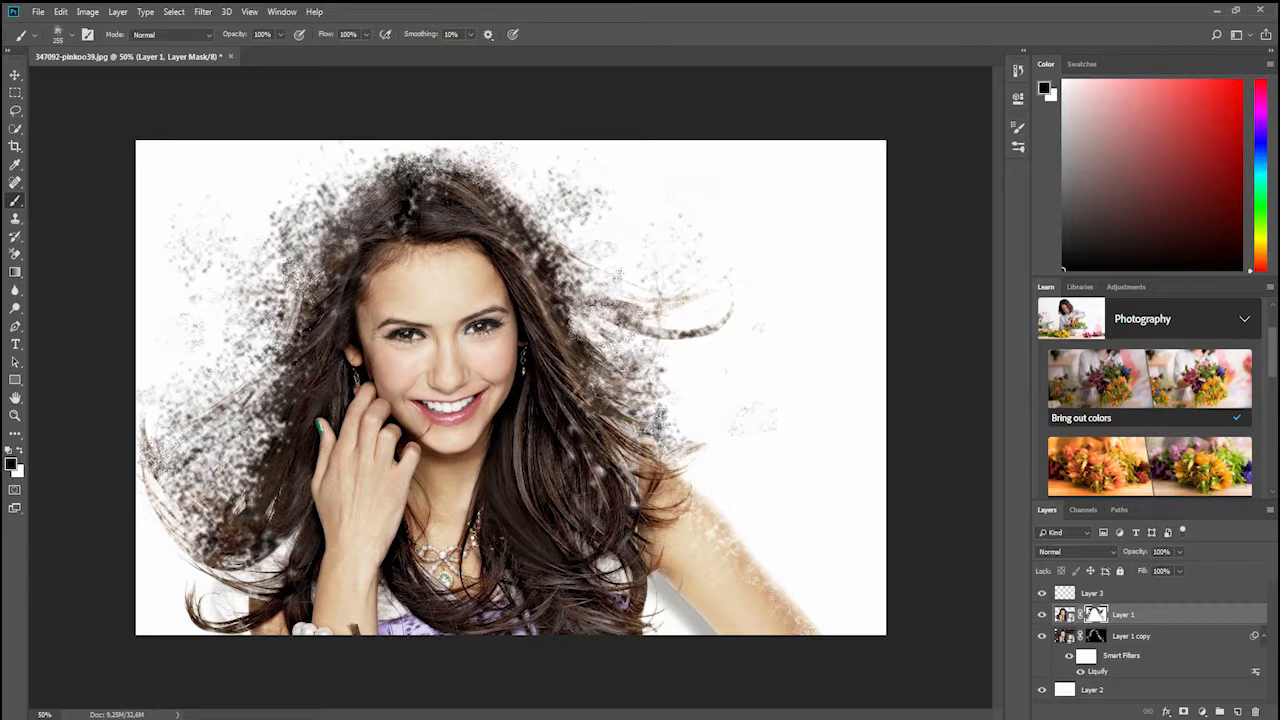
# - Fill in the lower left-hand hair with stretched splatter using white dabs on Layer 1 copy's mask, redoing the outermost dab
pyautogui.click(1096, 636)
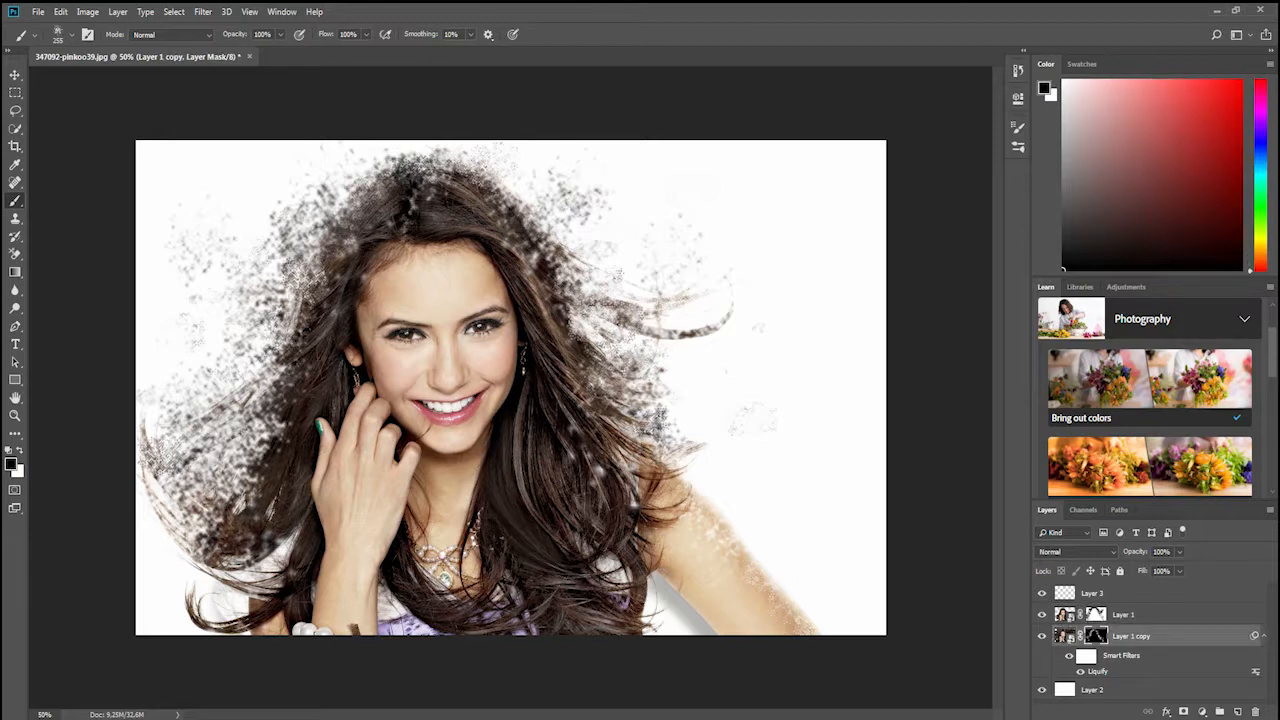
pyautogui.press('x')
pyautogui.click(226, 474)
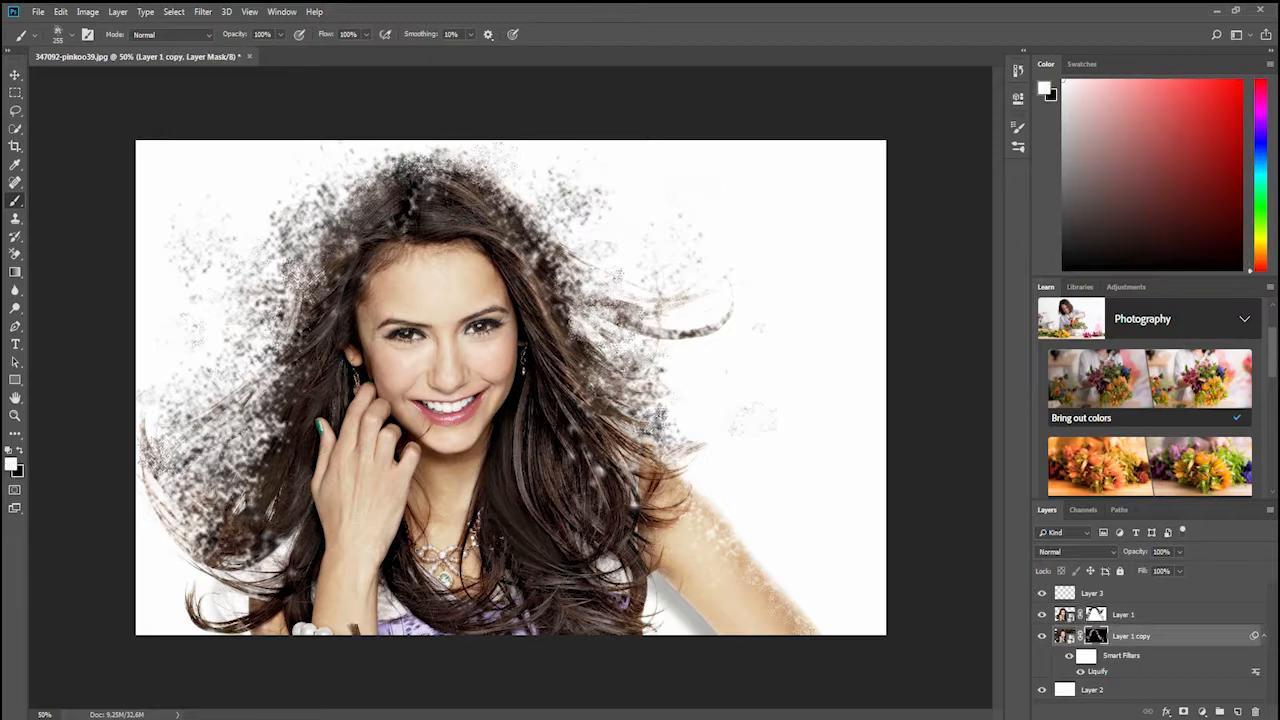
pyautogui.click(229, 452)
pyautogui.click(172, 479)
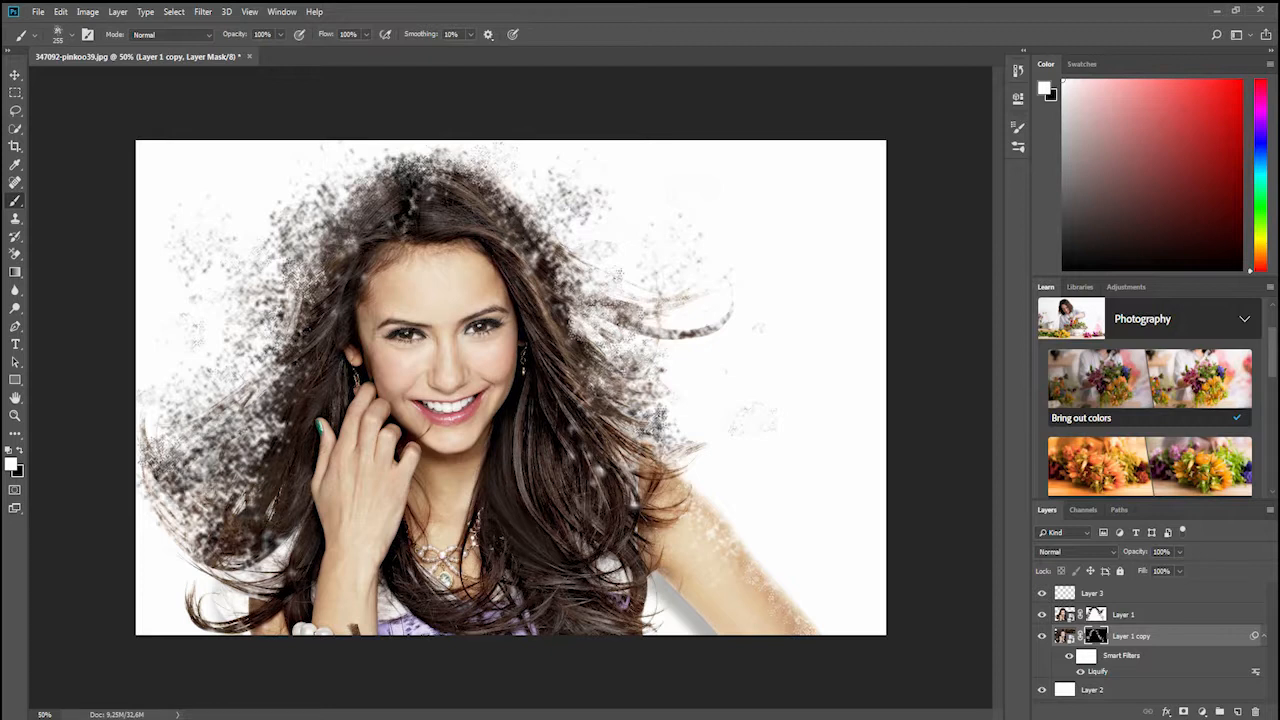
pyautogui.hotkey('ctrl', 'z')
pyautogui.click(183, 472)
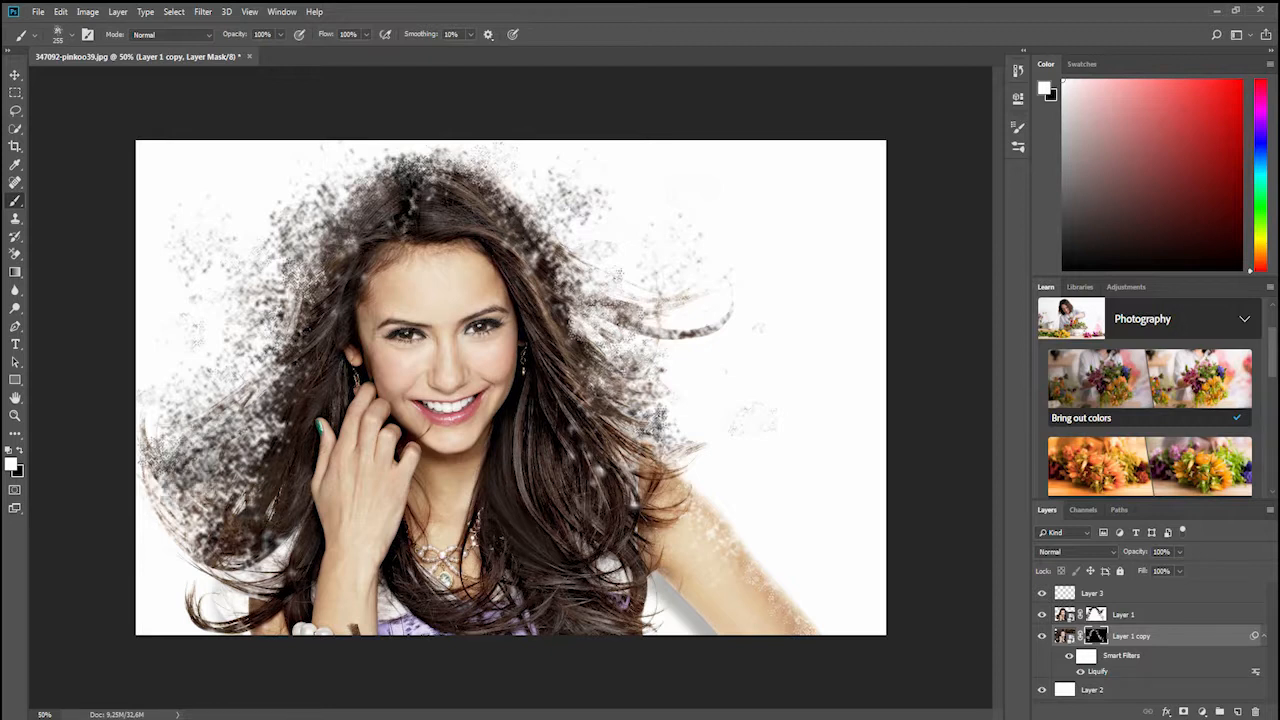
pyautogui.click(274, 365)
pyautogui.click(249, 582)
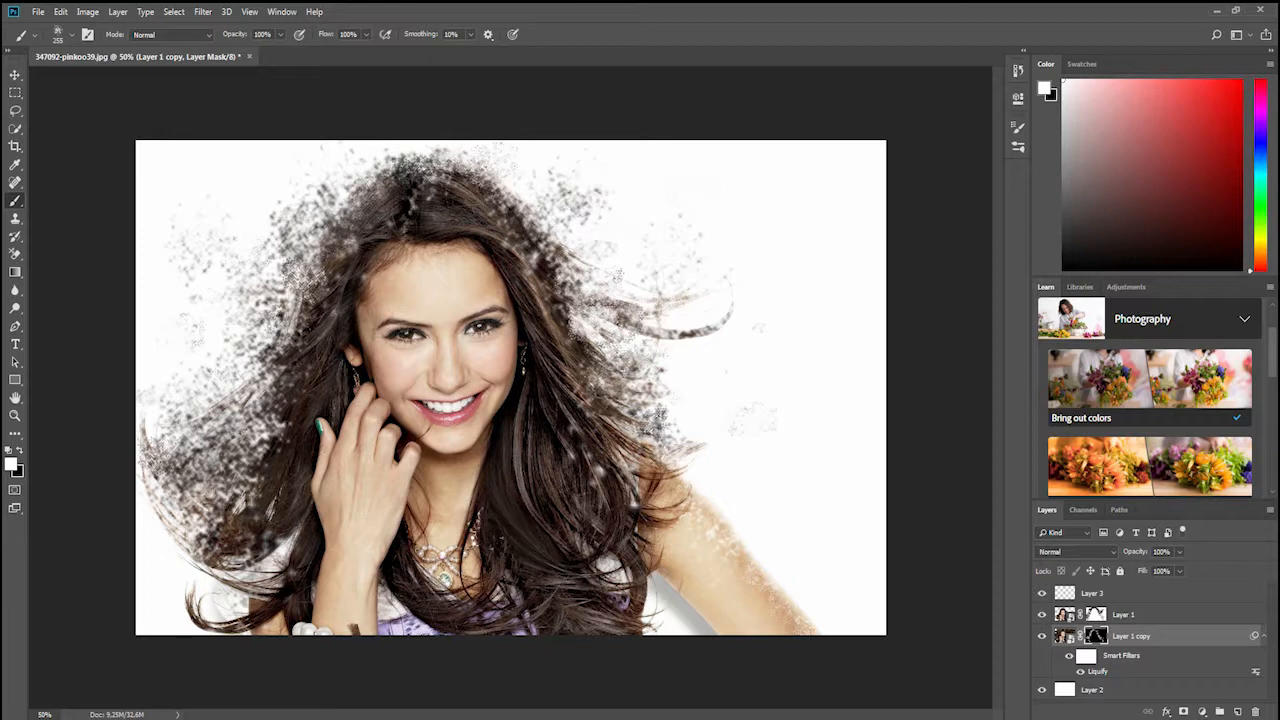
# - Restore hair at the right-hand edge, left-hand edge and upper left of the head with white dabs on Layer 1's mask
pyautogui.click(1096, 614)
pyautogui.click(552, 258)
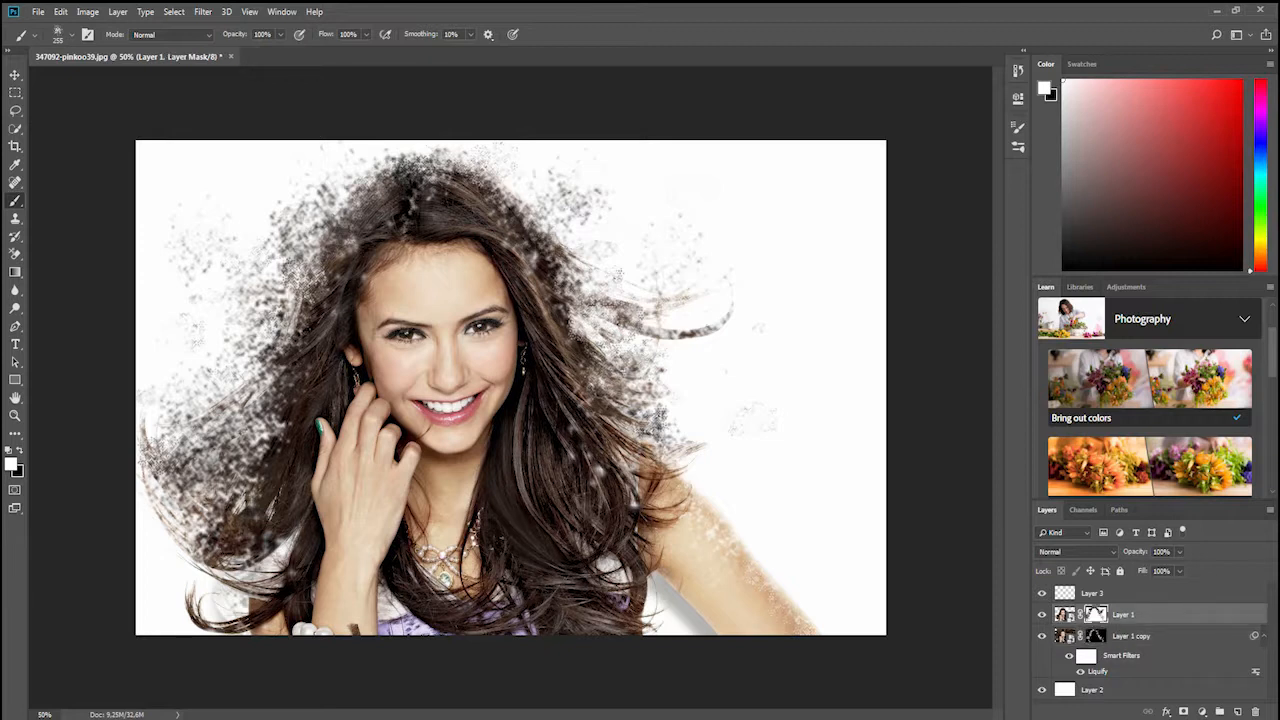
pyautogui.click(292, 336)
pyautogui.click(356, 196)
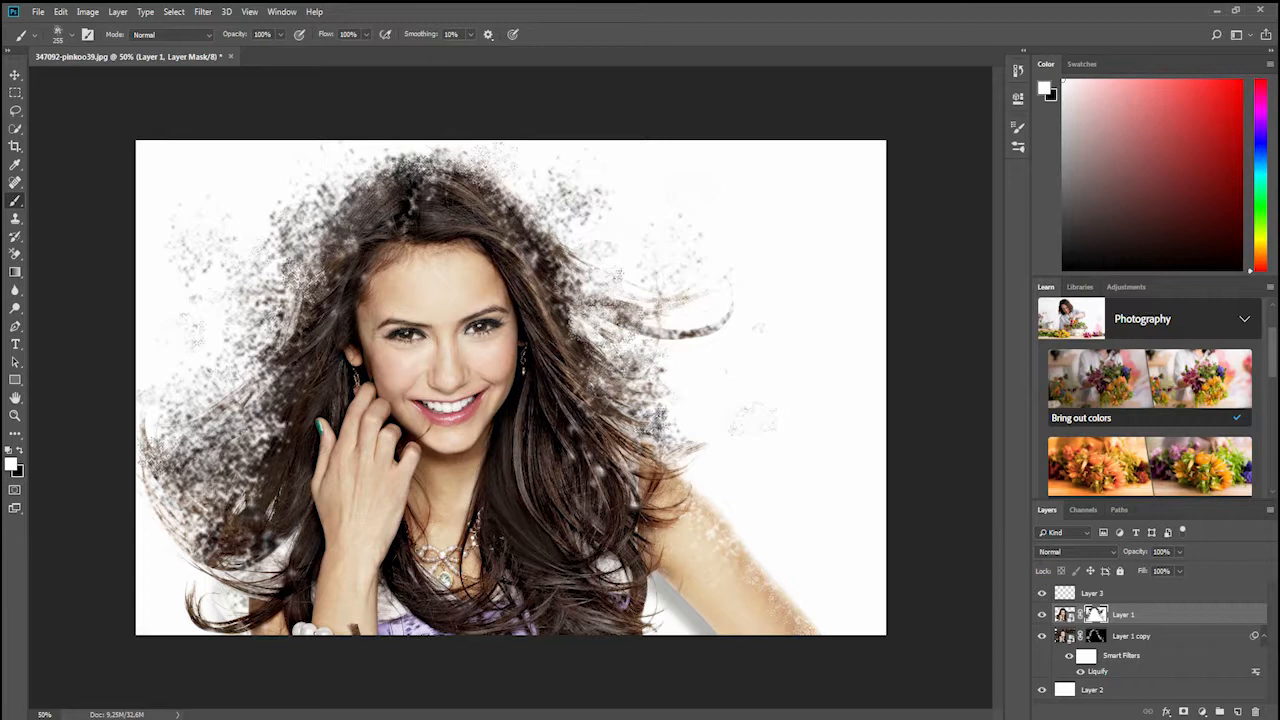